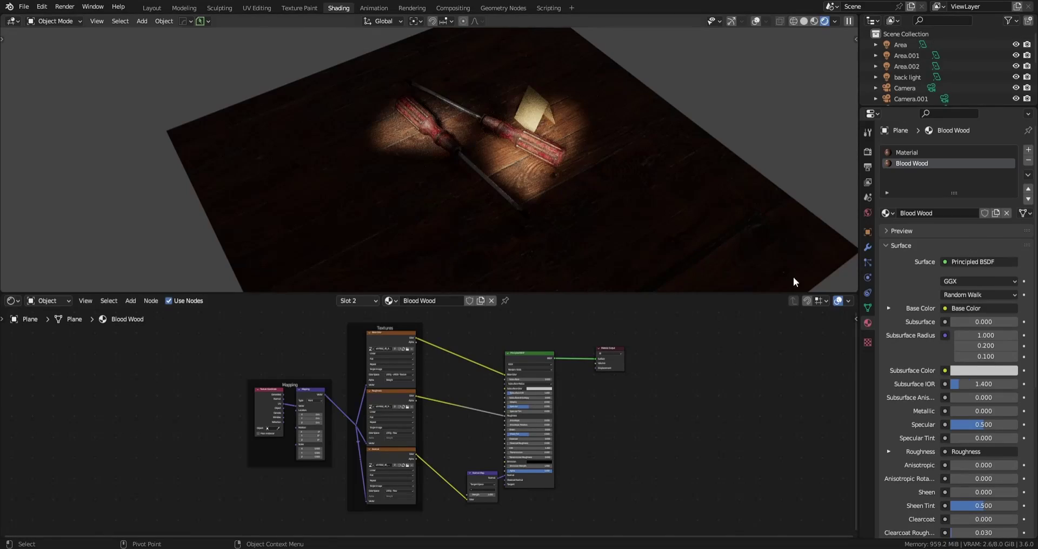
Show the World shader nodes and set the Emission strength to 4 to brighten the scene
middle_click_drag(535, 204, 556, 197)
scroll(527, 174, "up", 5)
scroll(537, 183, "down", 5)
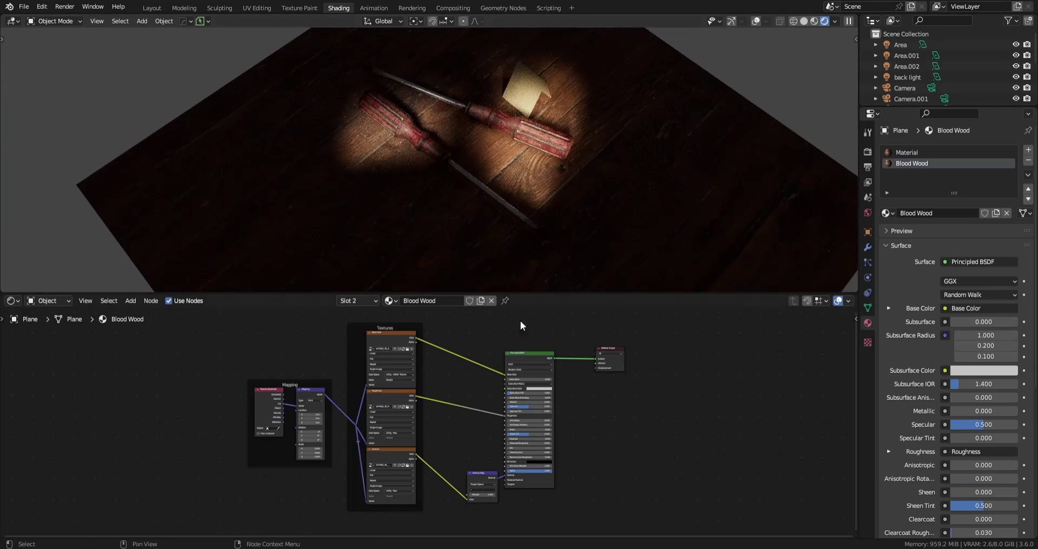
left_click(51, 302)
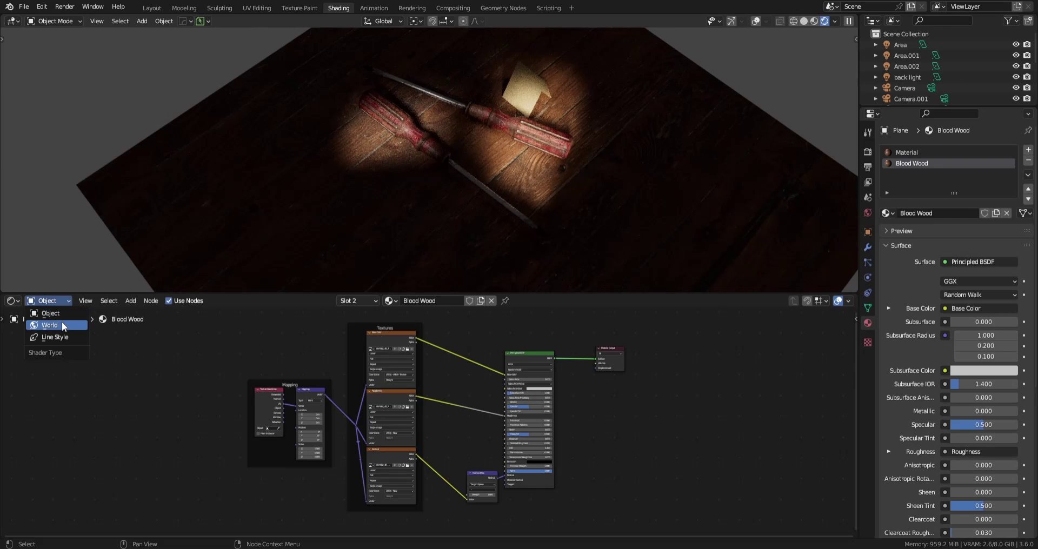
left_click(45, 326)
scroll(283, 380, "up", 5)
left_click(255, 412)
type("4")
key("Return")
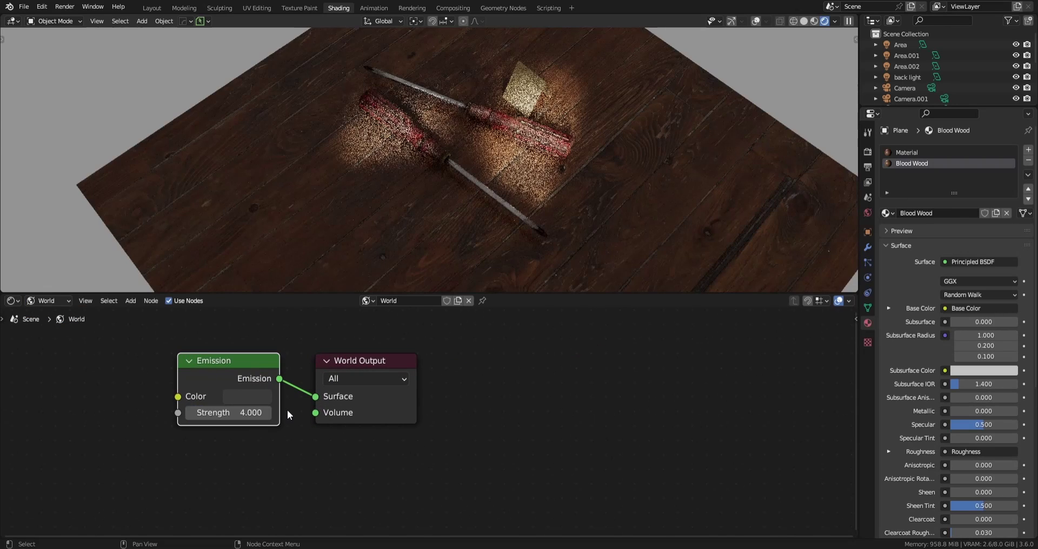
middle_click_drag(434, 275, 503, 159)
scroll(589, 216, "up", 3)
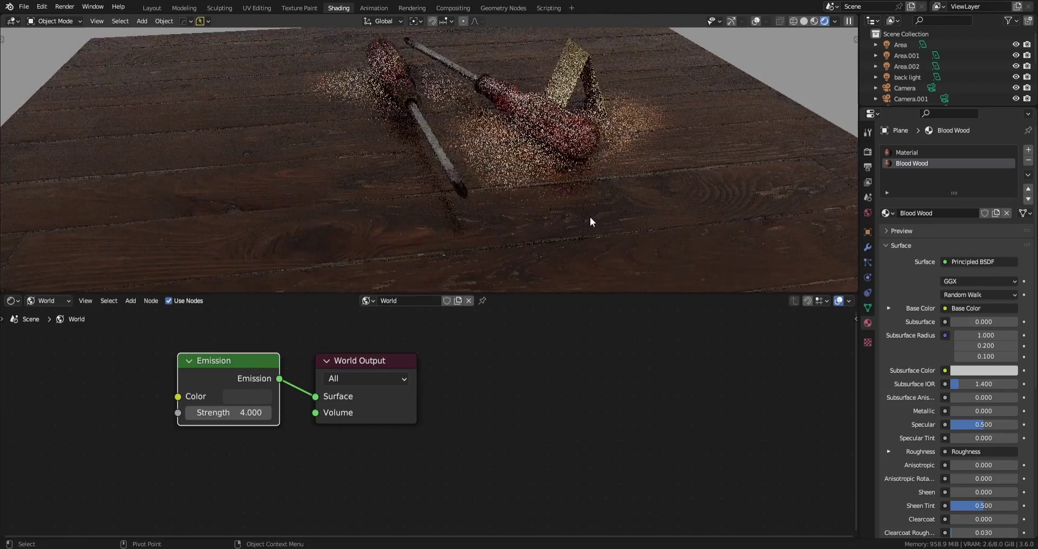
left_click_drag(533, 165, 566, 192, "alt")
scroll(493, 187, "up", 1)
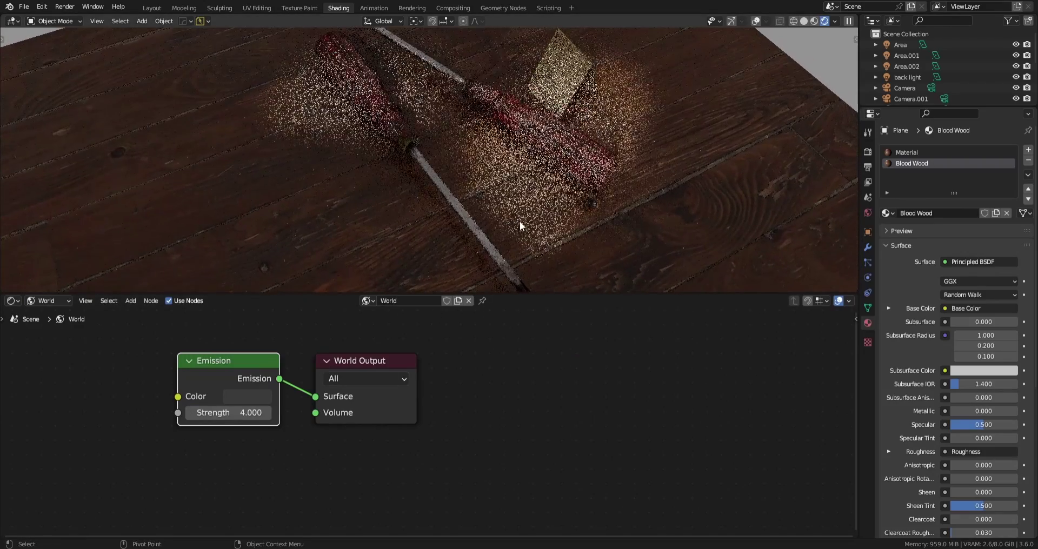
Return the shader editor to the object's Blood Wood material node tree
left_click(54, 301)
left_click(61, 314)
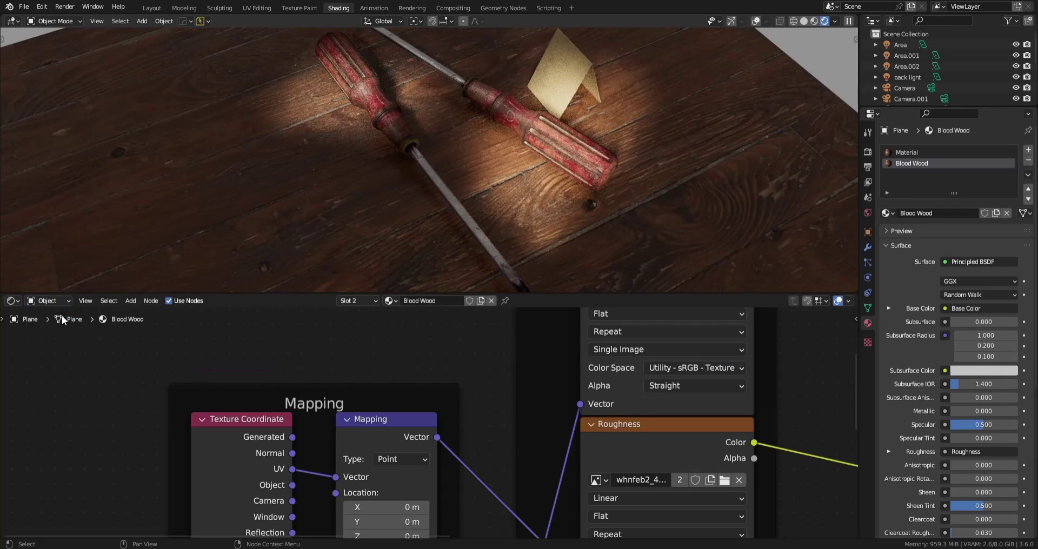
scroll(559, 111, "down", 4)
scroll(569, 407, "down", 8)
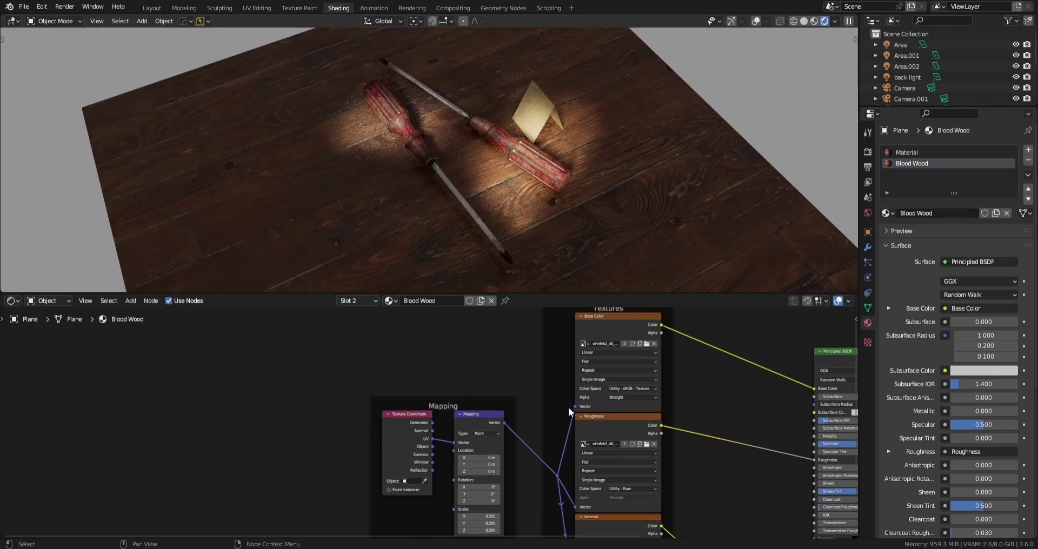
middle_click_drag(556, 386, 458, 420)
scroll(572, 394, "down", 5)
middle_click_drag(598, 417, 459, 408)
scroll(499, 391, "down", 2)
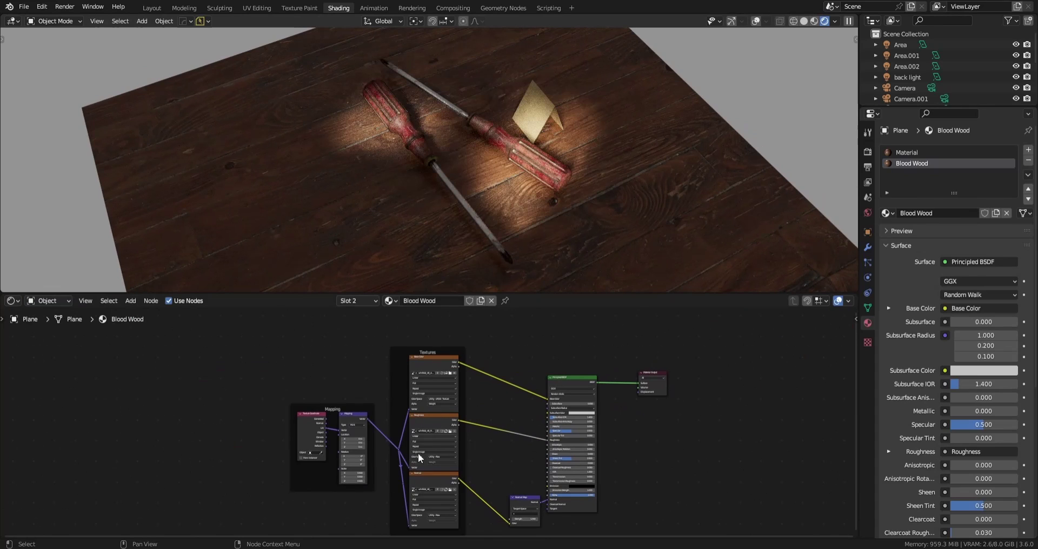
Add an Image Texture node in the empty space above the Textures frame
middle_click_drag(476, 440, 497, 476)
scroll(445, 386, "up", 3)
middle_click_drag(445, 384, 457, 397)
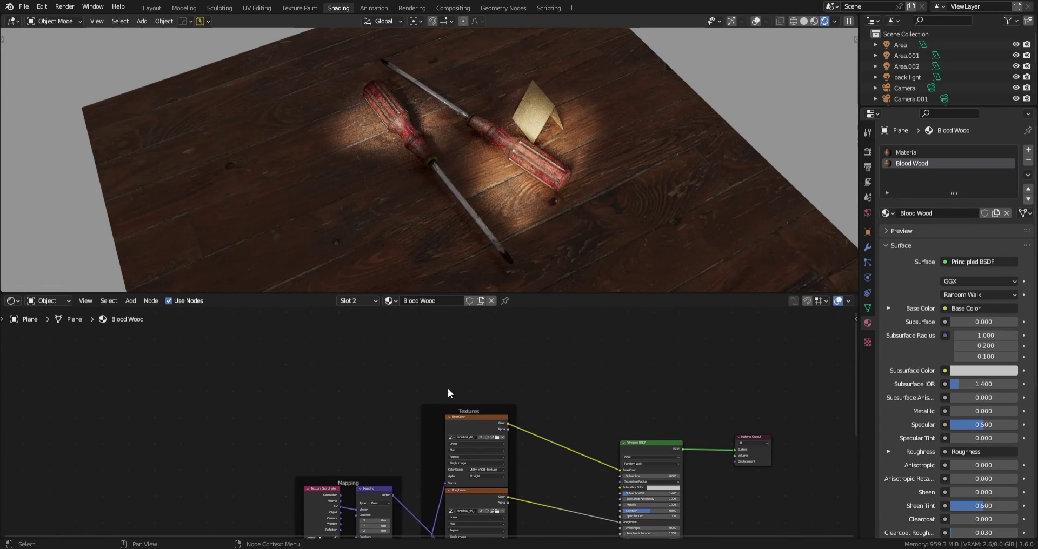
key("shift+a")
left_click(411, 366)
type("image")
key("Return")
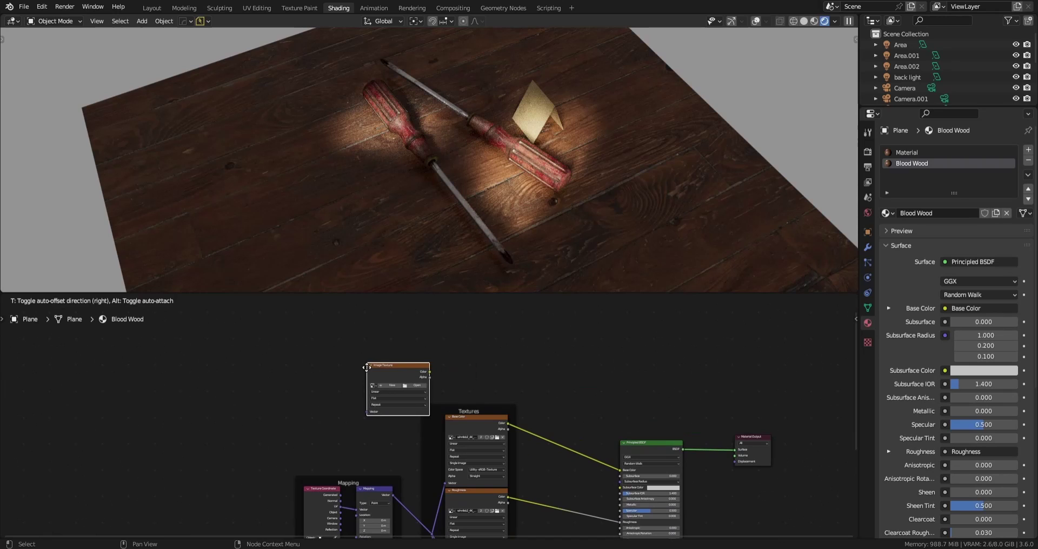
left_click(367, 368)
Load tjdqbesc_4K_Roughness.jpg into the new Image Texture node and shift the node aside
scroll(404, 384, "up", 6)
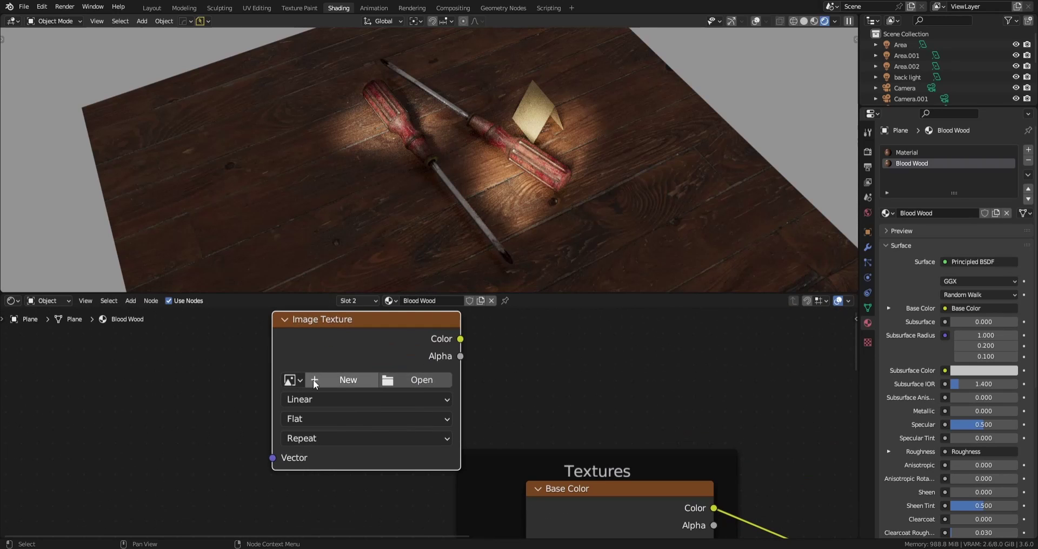
left_click(295, 380)
type("tjdqbesc_4K_Roughness")
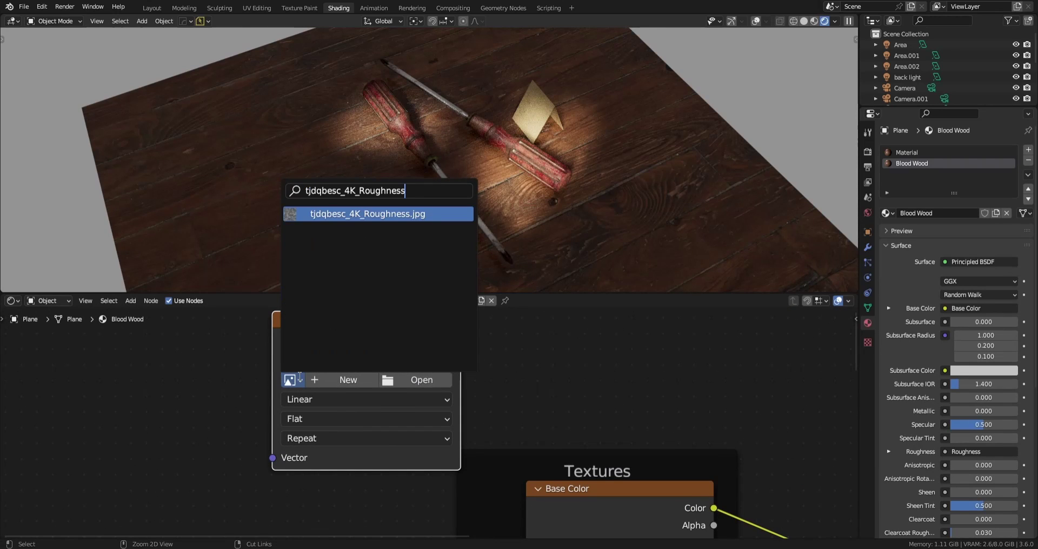
left_click(388, 213)
left_click_drag(453, 324, 351, 325)
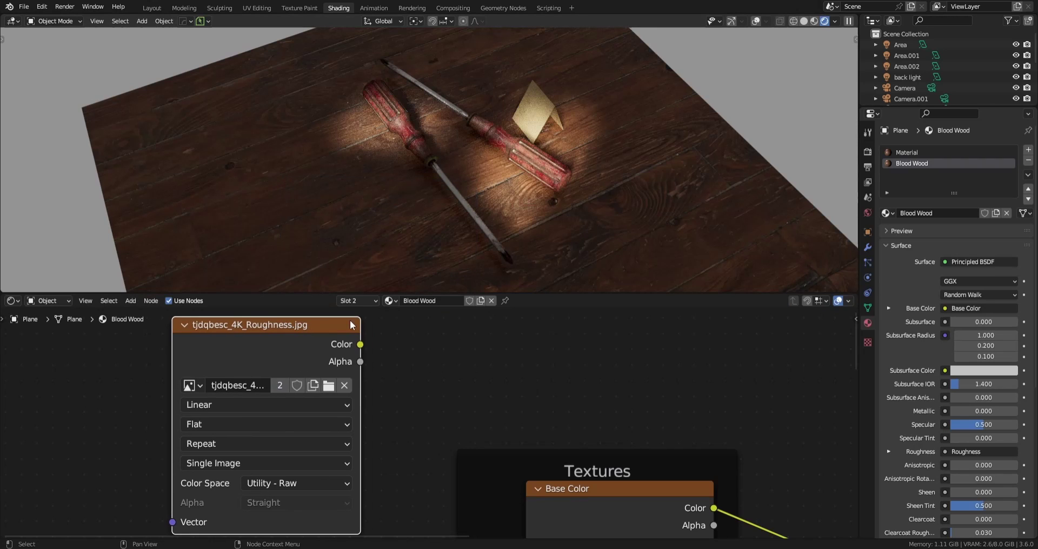
Preview the tjdqbesc_4K_Roughness.jpg texture on the plane and examine its pattern
left_click(307, 332, "ctrl+shift")
scroll(538, 170, "down", 4)
middle_click_drag(537, 171, 480, 215)
scroll(488, 167, "up", 3)
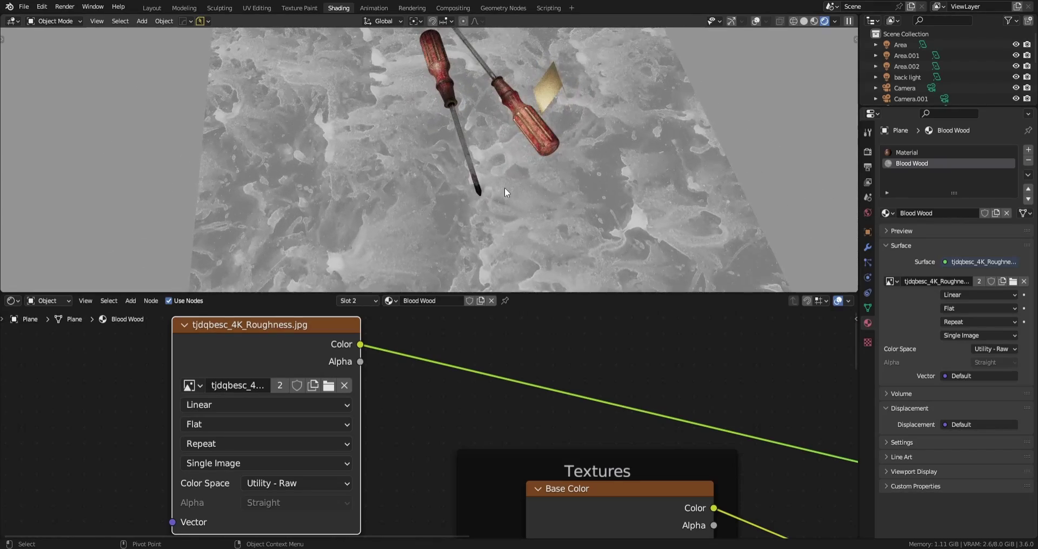
scroll(504, 187, "down", 3)
middle_click_drag(507, 180, 504, 119)
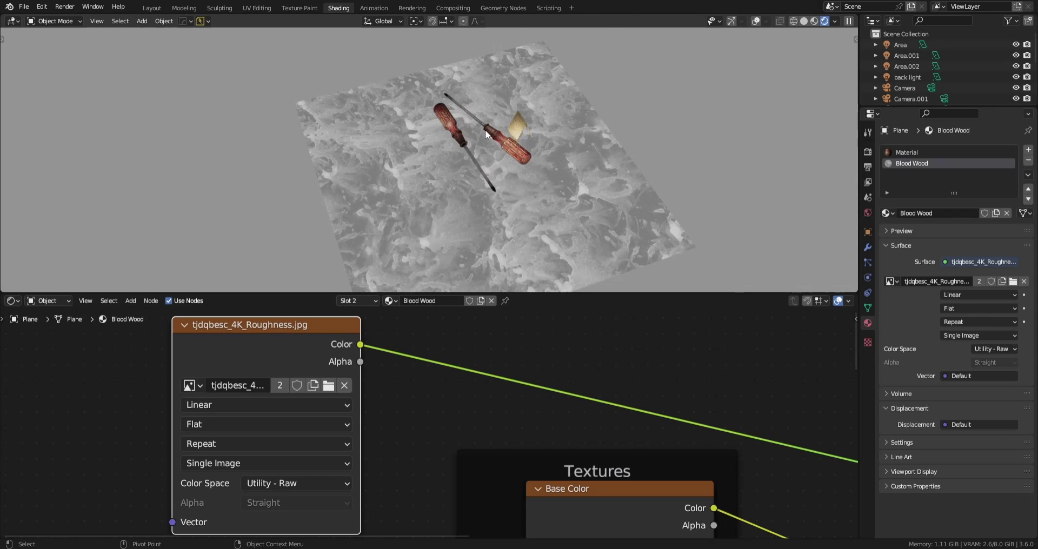
scroll(494, 136, "up", 4)
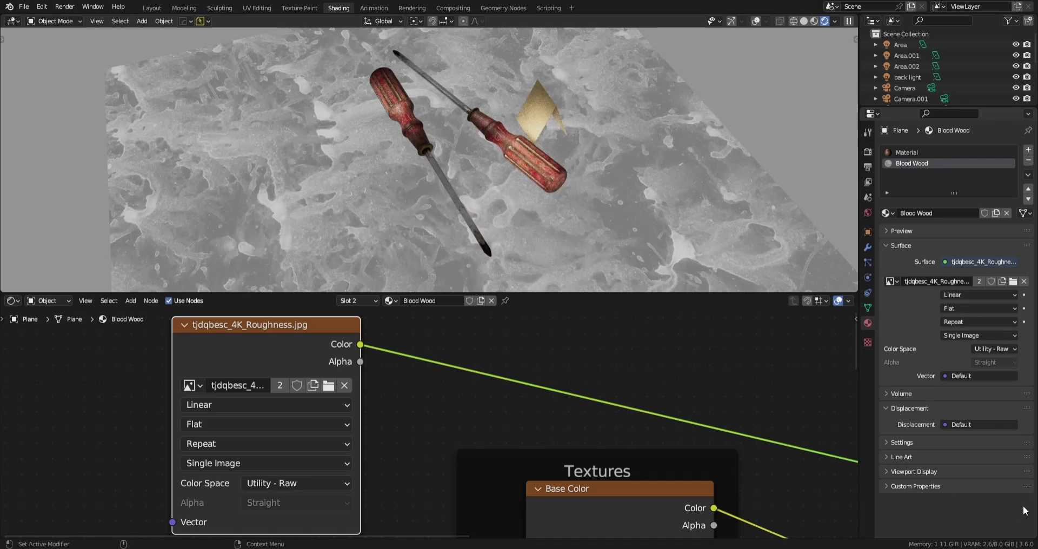
Shift the roughness image node aside and add a Noise Texture node before it, leaving a gap between them
scroll(370, 384, "down", 4)
left_click_drag(339, 353, 524, 344)
key("shift+a")
left_click(382, 364)
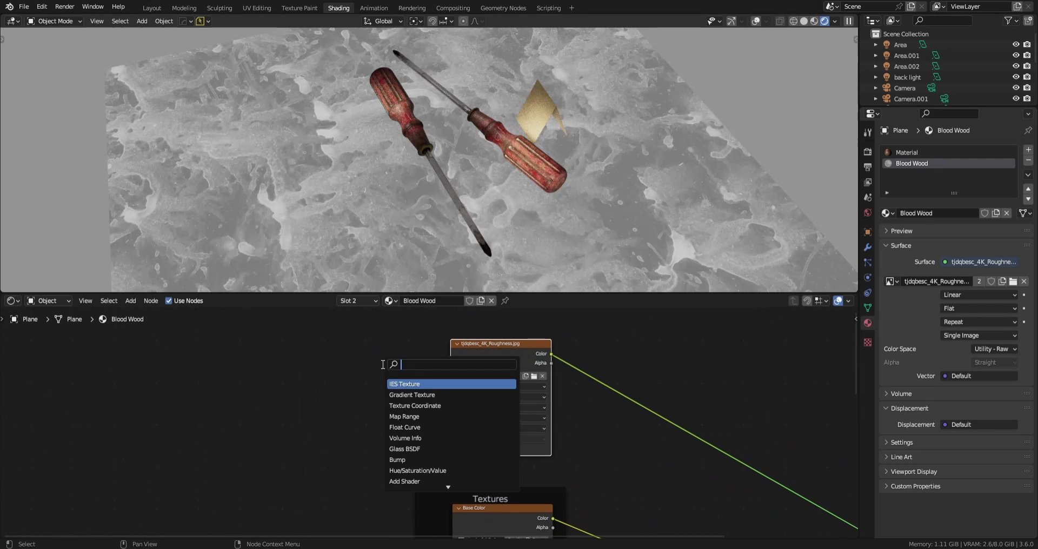
type("noise")
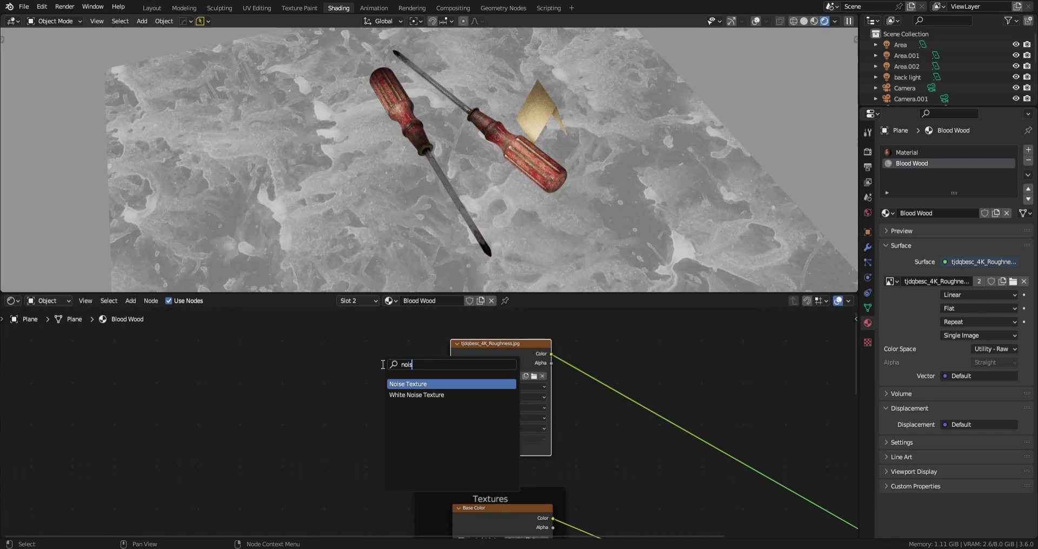
key("Return")
left_click(278, 360)
left_click_drag(287, 358, 249, 358)
Add a Color Ramp beside the Noise Texture and connect the noise Fac output to the ramp's Fac input
key("shift+a")
type("color")
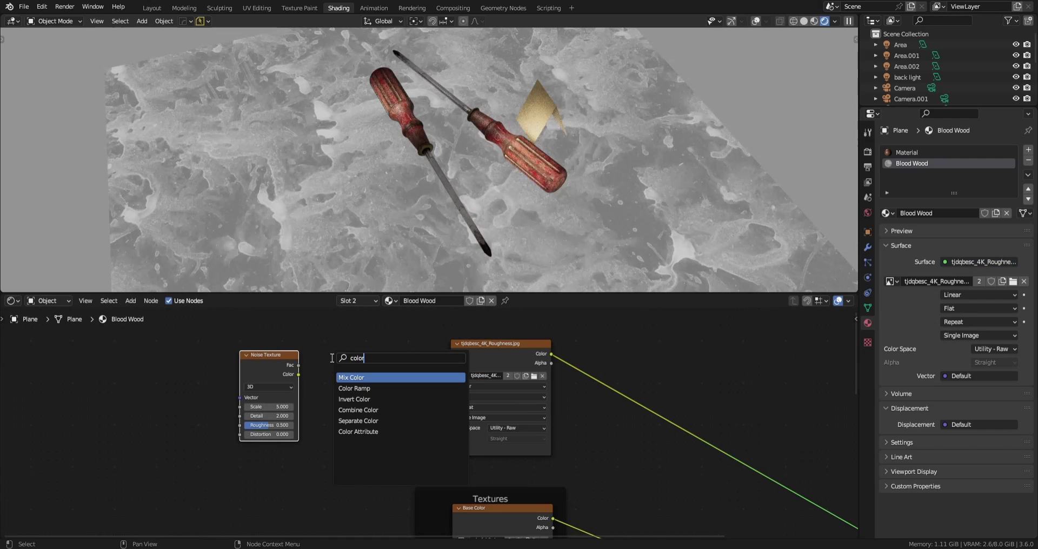
left_click(376, 388)
left_click(304, 374)
left_click_drag(303, 374, 318, 430)
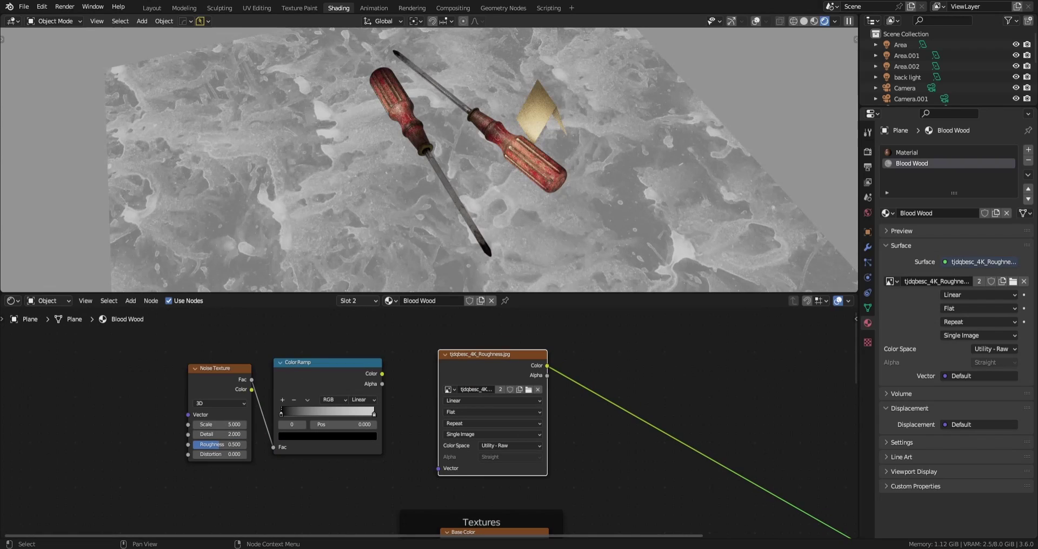
left_click(327, 366)
left_click_drag(327, 364, 329, 367)
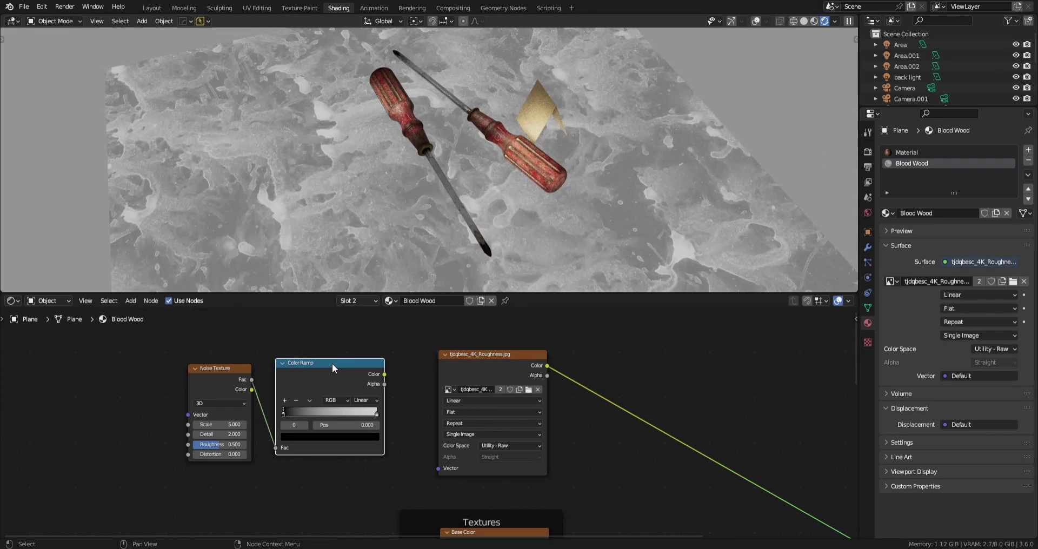
Preview the Color Ramp output on the plane's surface
left_click(332, 363, "ctrl+shift")
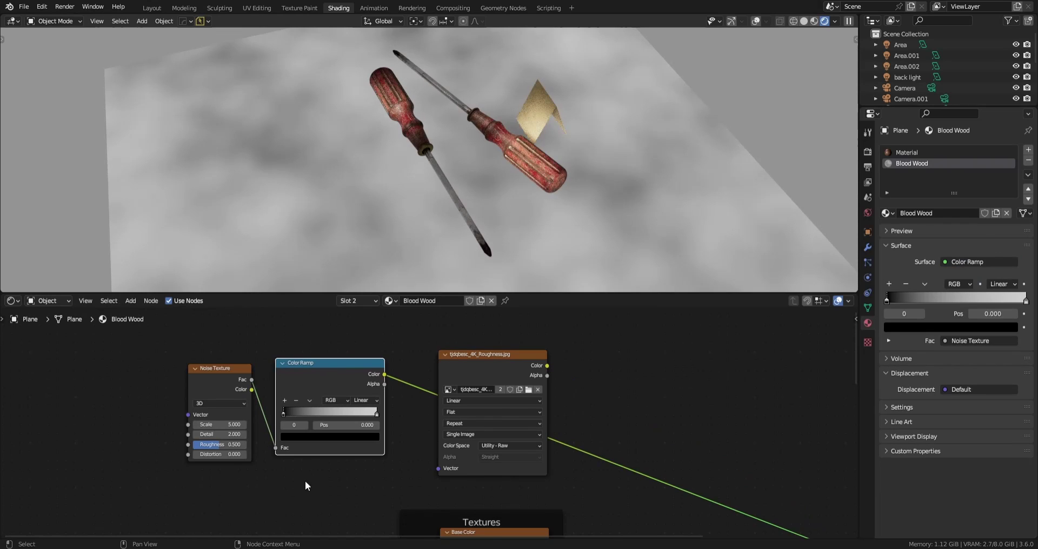
middle_click_drag(303, 481, 355, 468)
scroll(357, 468, "up", 2)
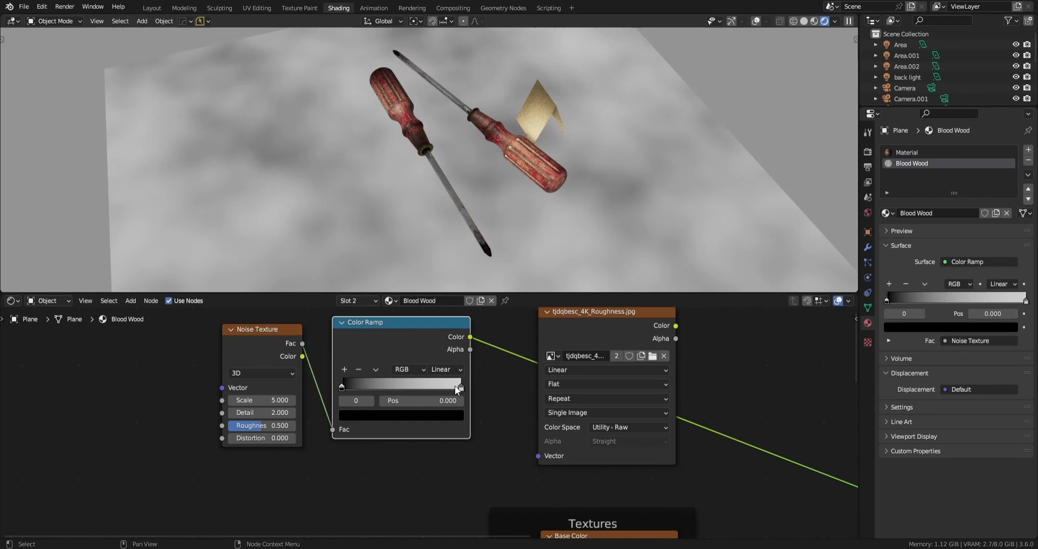
scroll(497, 427, "down", 4)
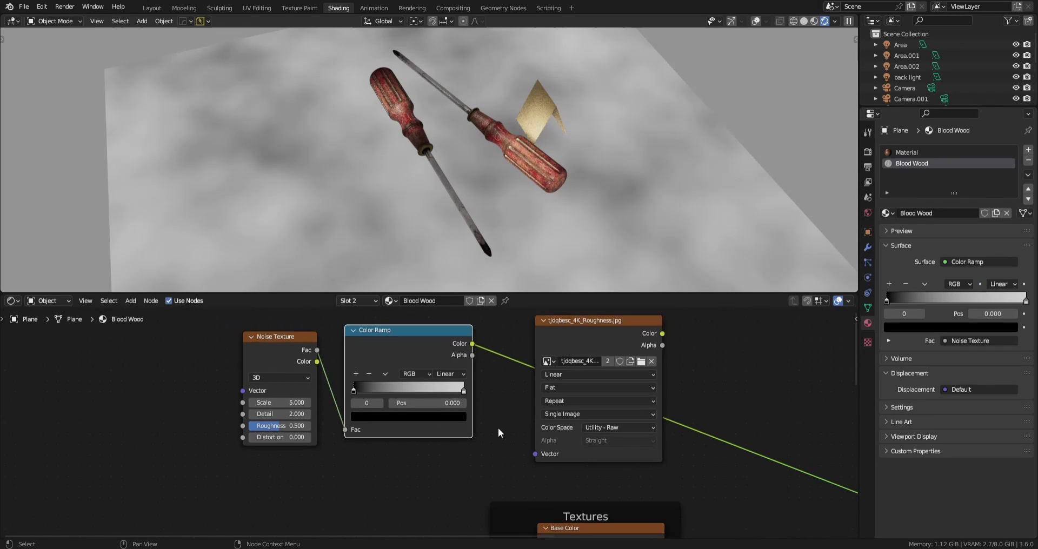
Move the noise, Color Ramp and roughness image nodes further up, and move the Mapping frame away from the Textures frame
scroll(497, 421, "down", 2)
left_click_drag(381, 370, 582, 428)
left_click_drag(538, 392, 537, 350)
scroll(532, 379, "down", 1)
middle_click_drag(500, 426, 439, 385)
left_click_drag(378, 440, 410, 500)
left_click_drag(403, 456, 291, 452)
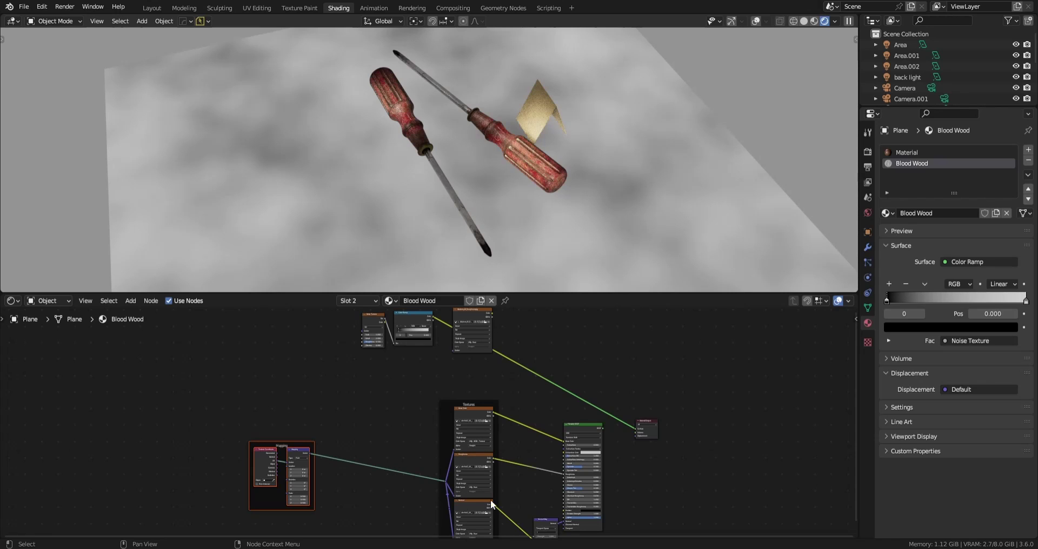
Duplicate the Mapping node with its input link, place it beside the Noise Texture and feed its Vector into the noise Vector input
scroll(320, 469, "up", 3)
left_click(290, 434)
middle_click_drag(353, 426, 358, 489)
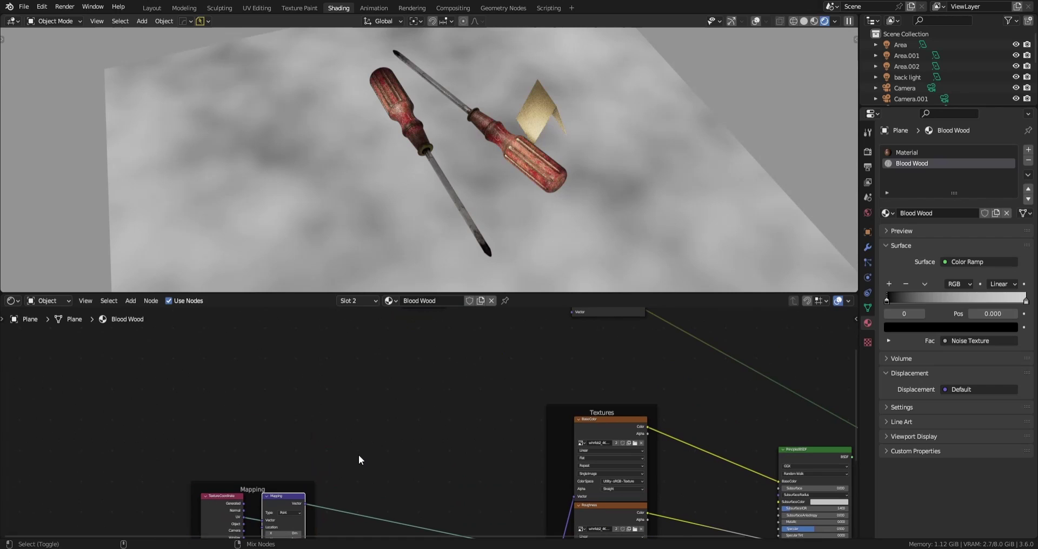
key("shift+d")
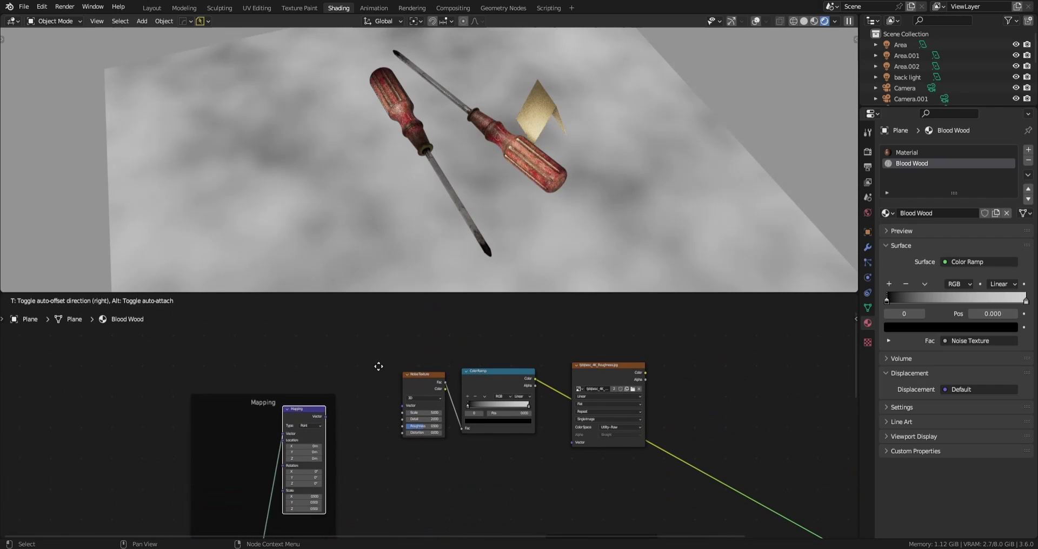
left_click(384, 354)
scroll(407, 441, "up", 1)
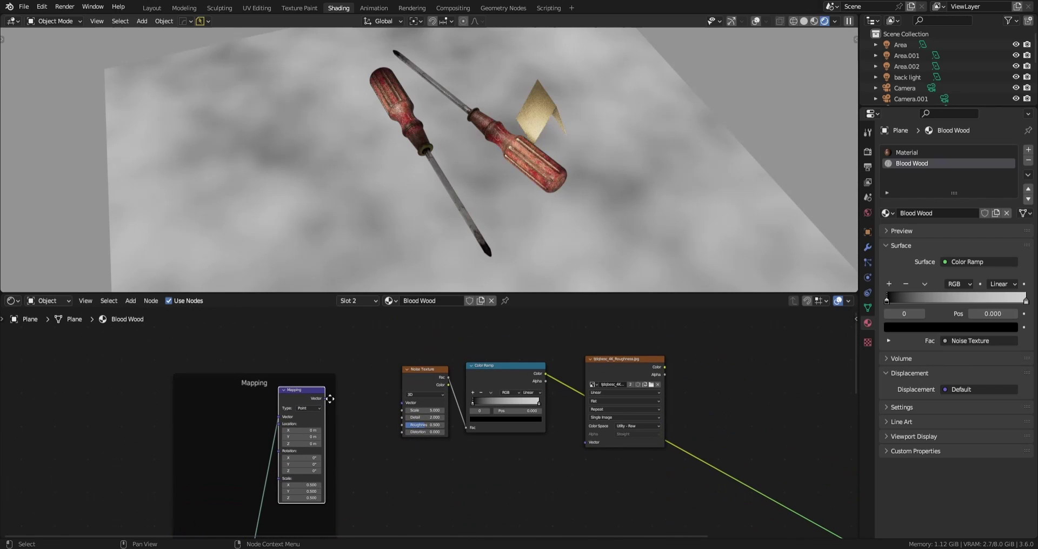
left_click_drag(325, 399, 403, 403)
middle_click_drag(386, 464, 405, 430)
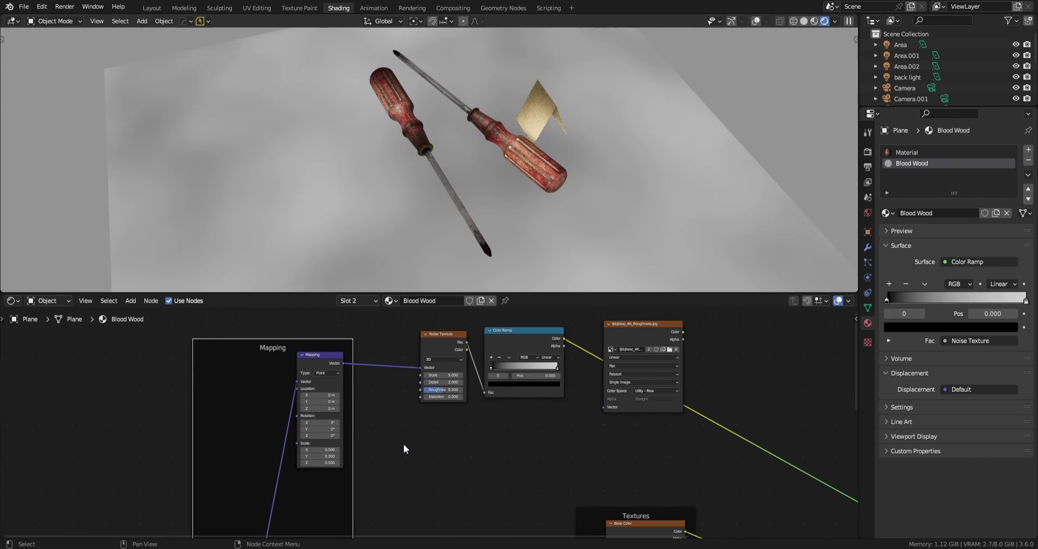
Set the duplicated Mapping node's X, Y and Z scale to 2
scroll(371, 411, "up", 4)
scroll(371, 411, "up", 1)
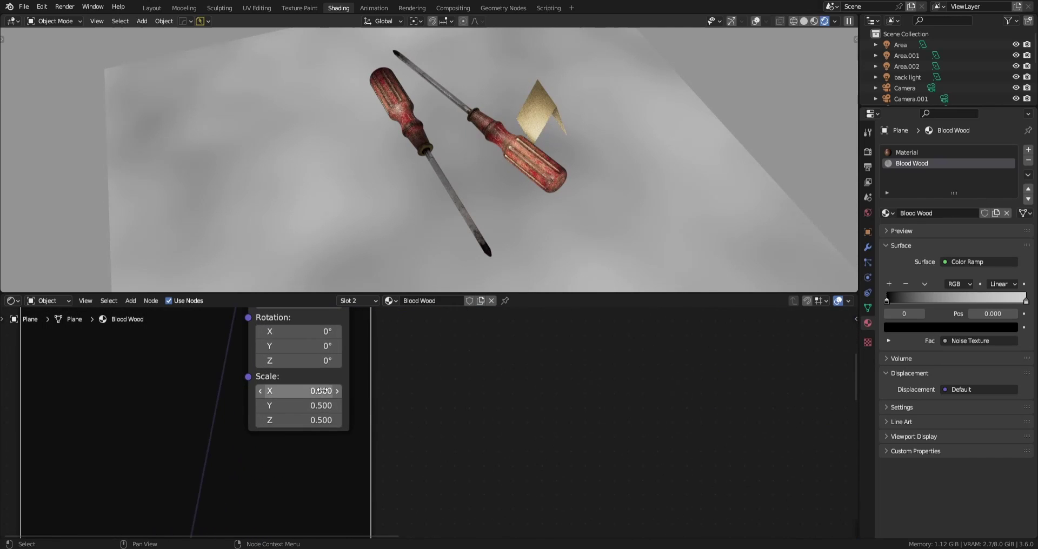
left_click(319, 391)
type("2")
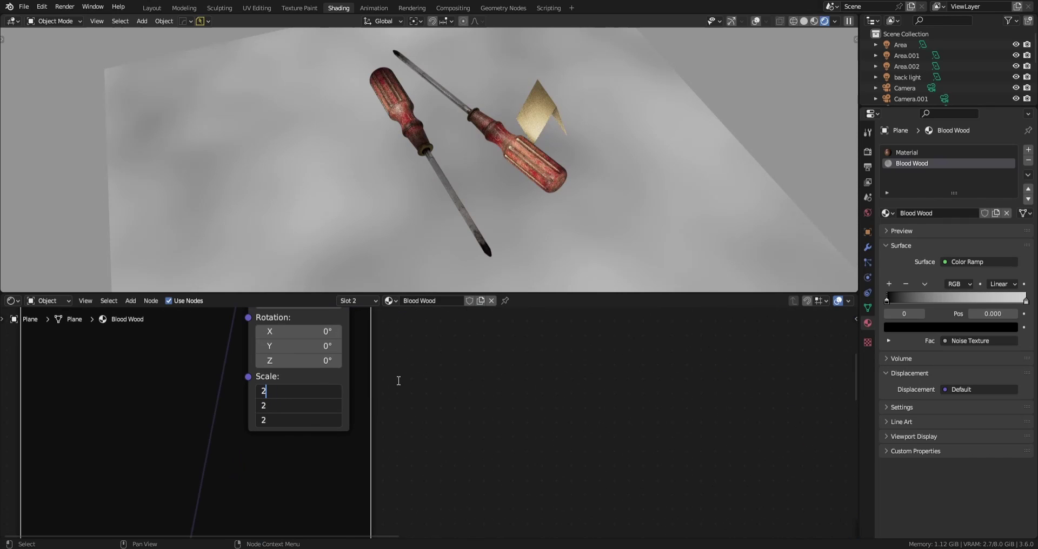
key("Return")
middle_click_drag(436, 366, 436, 433)
middle_click_drag(439, 375, 404, 467)
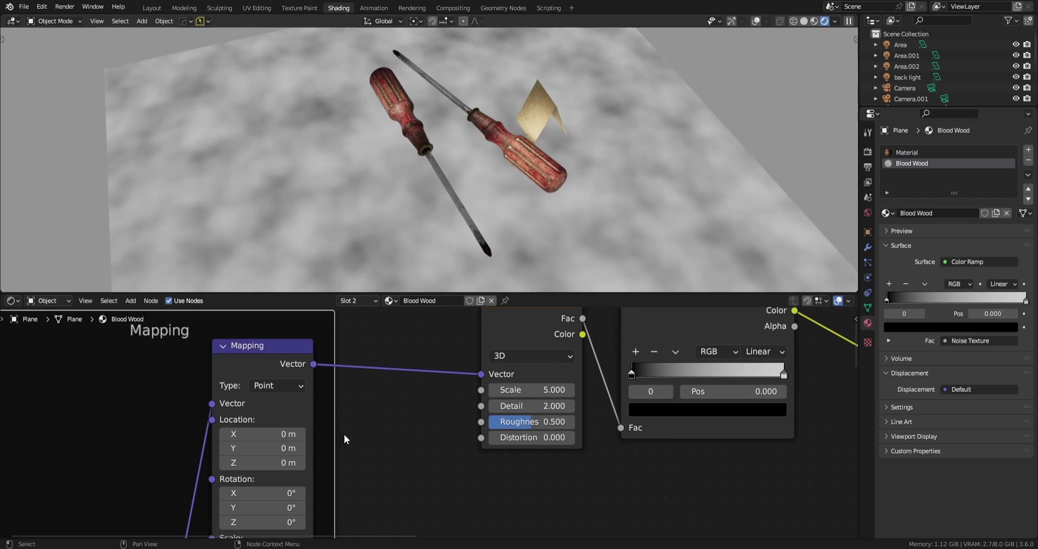
Set the duplicated Mapping node's X location to 2.3 m to offset the noise pattern
middle_click_drag(555, 374, 379, 397)
middle_click_drag(145, 469, 235, 423)
left_click_drag(157, 426, 170, 425)
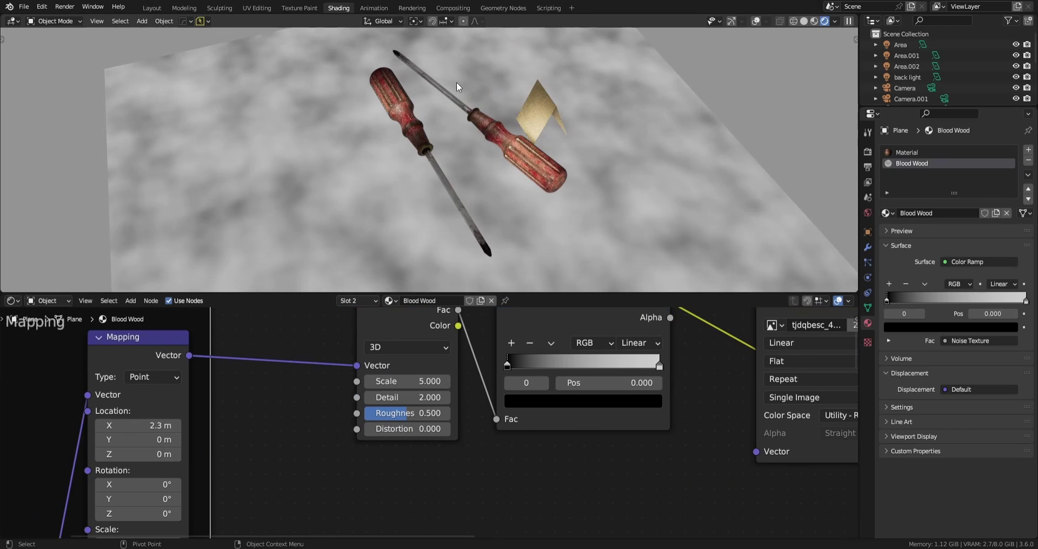
Set the Noise Texture's scale to 3 and check the pattern across the whole plane
middle_click_drag(459, 380, 281, 452)
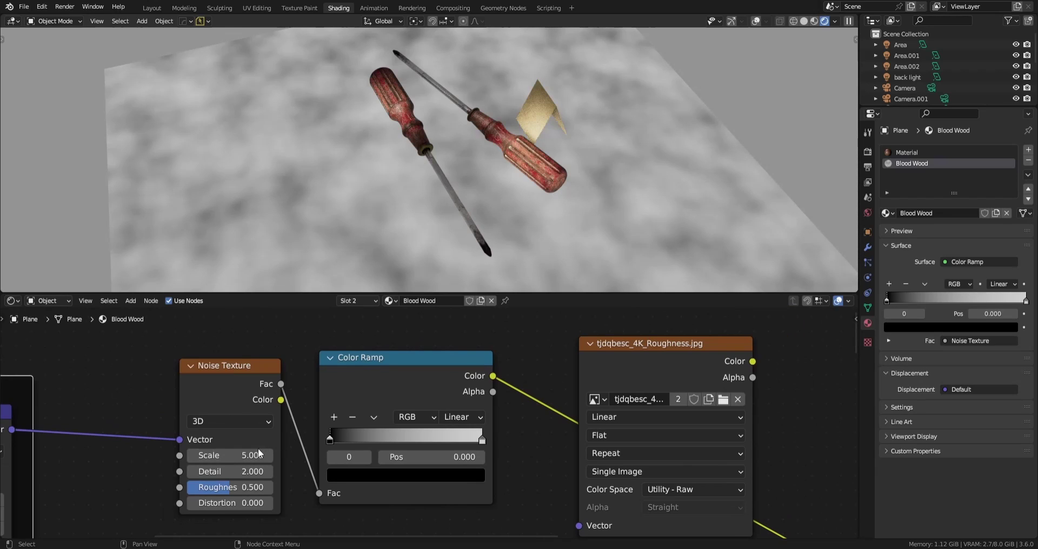
left_click_drag(251, 455, 222, 456)
scroll(482, 190, "down", 3)
mouse_move(481, 190)
middle_mouse_down()
mouse_move(424, 178)
mouse_move(485, 184)
mouse_move(486, 198)
middle_mouse_up()
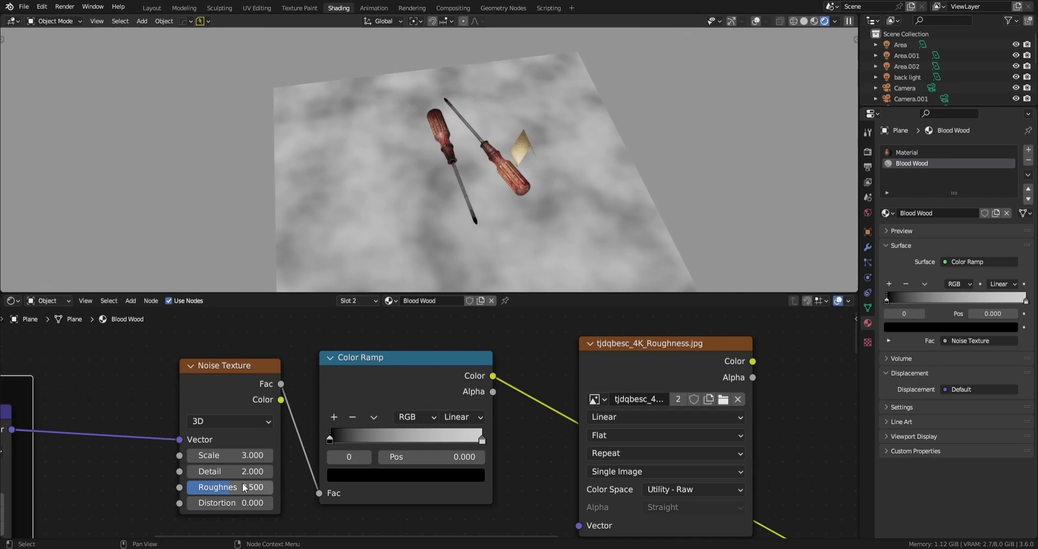
Set the Noise Texture's detail to 15 and its roughness to 0.567, checking the pattern on the plane
left_click_drag(226, 474, 243, 477)
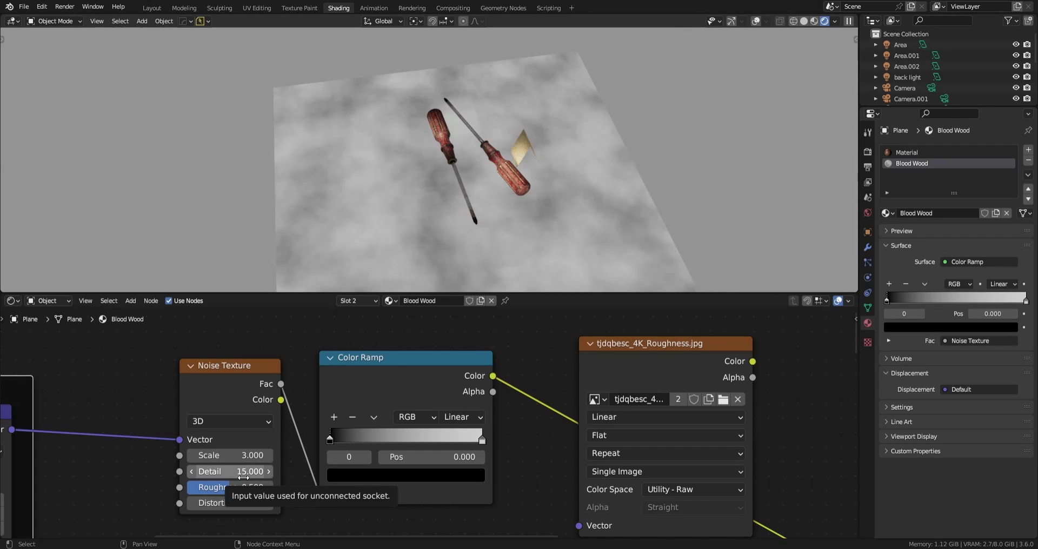
left_click_drag(245, 492, 218, 488)
middle_click_drag(561, 262, 484, 278)
scroll(492, 219, "up", 3)
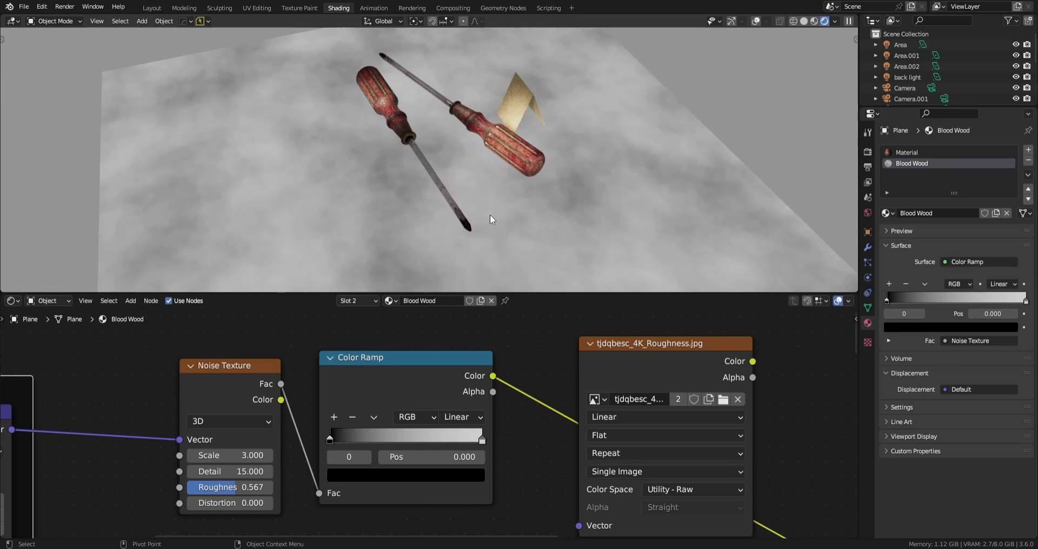
middle_click_drag(417, 355, 333, 343)
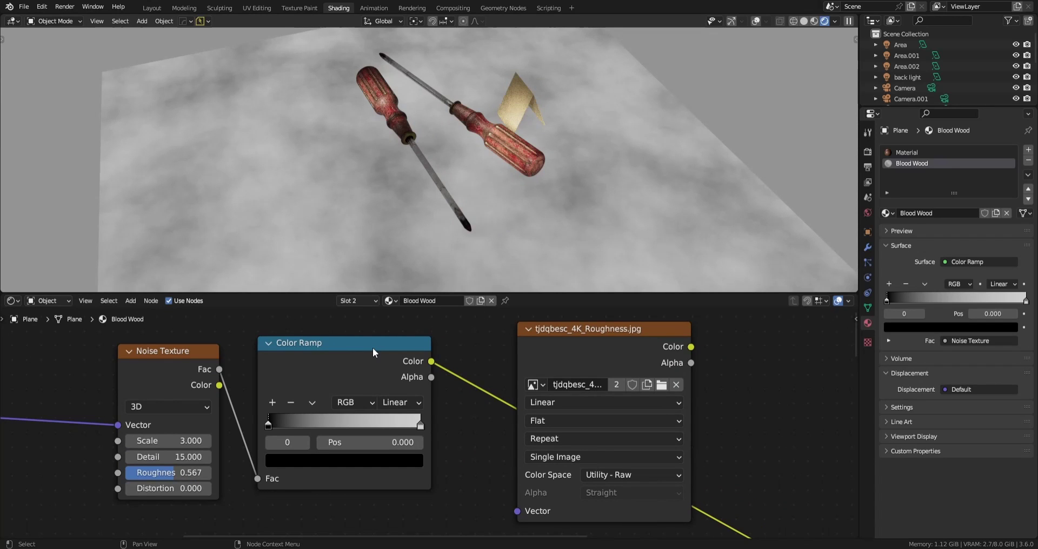
scroll(222, 438, "down", 1)
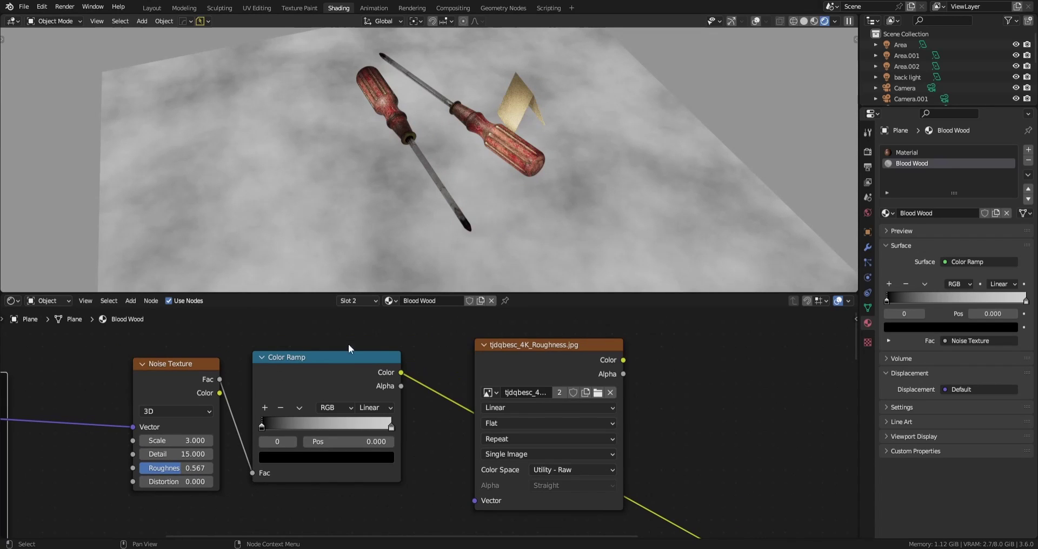
middle_click_drag(437, 351, 409, 346)
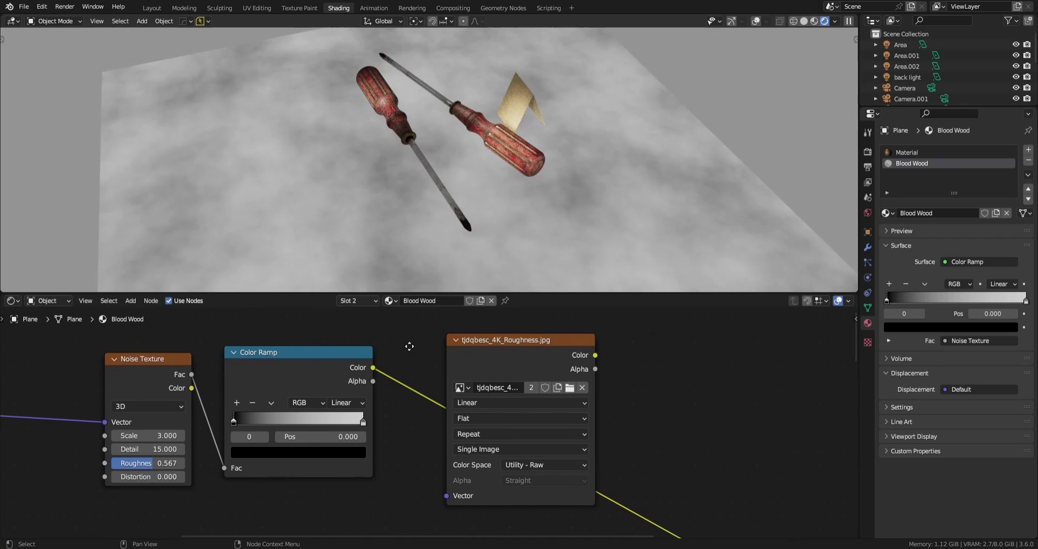
left_click(307, 354, "ctrl+shift")
left_click(307, 354, "ctrl+shift")
mouse_move(306, 390)
middle_mouse_down()
mouse_move(340, 365)
mouse_move(293, 390)
middle_mouse_up()
scroll(318, 380, "up", 4)
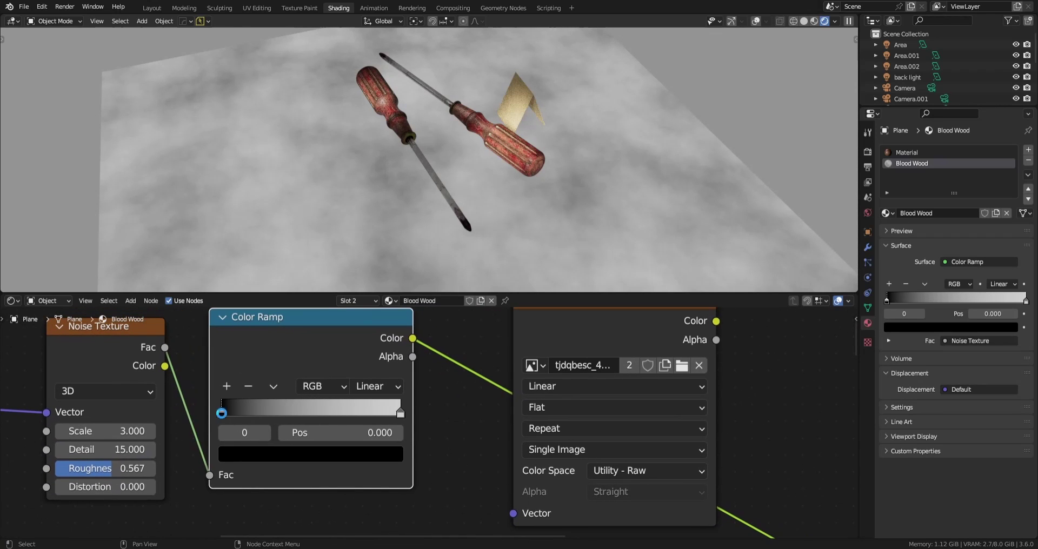
mouse_move(222, 413)
left_mouse_down()
mouse_move(303, 414)
mouse_move(206, 420)
left_mouse_up()
scroll(351, 349, "down", 1)
Move the roughness image node above the Color Ramp, clear of its output link
left_click(515, 336)
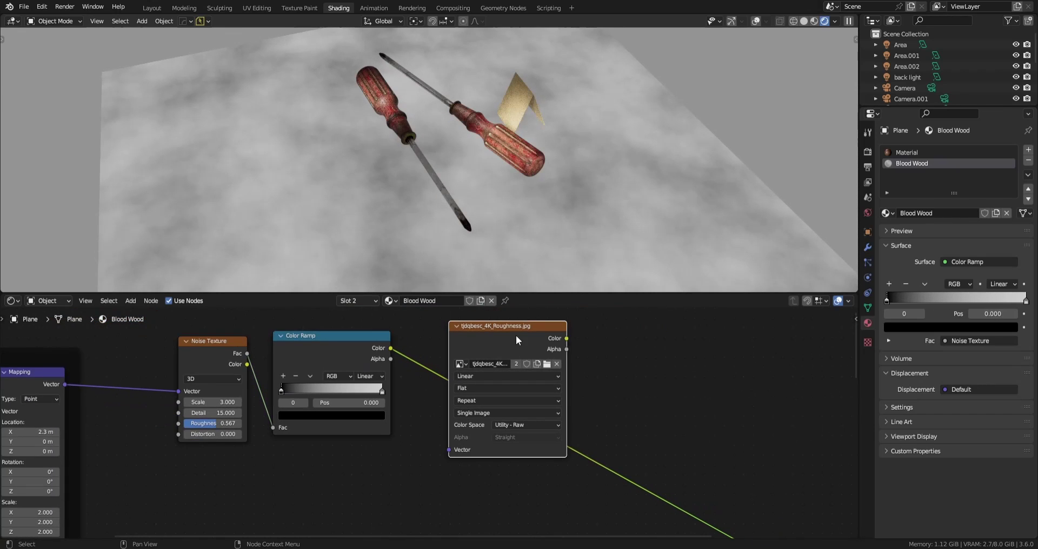
scroll(505, 350, "down", 1)
middle_click_drag(441, 387, 386, 495)
left_click_drag(448, 437, 363, 299)
middle_click_drag(410, 450, 403, 419)
scroll(461, 403, "down", 1)
left_click_drag(349, 326, 442, 361)
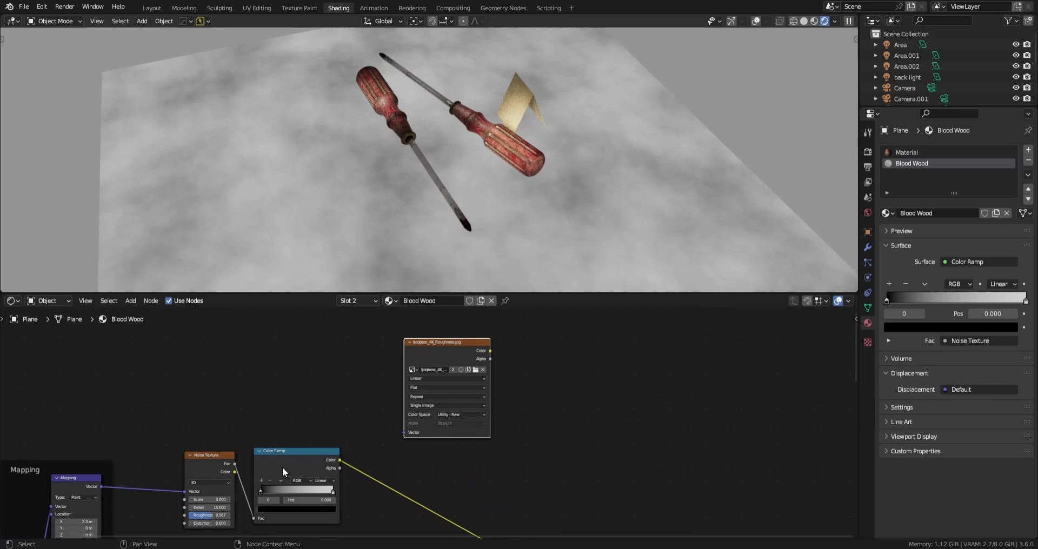
Set the noise Color Ramp's black stop to position 0.518 and its light stop to 0.541 for a hard-edged mask
middle_click_drag(436, 476, 439, 371)
scroll(292, 431, "up", 6)
left_click(356, 364, "ctrl+shift")
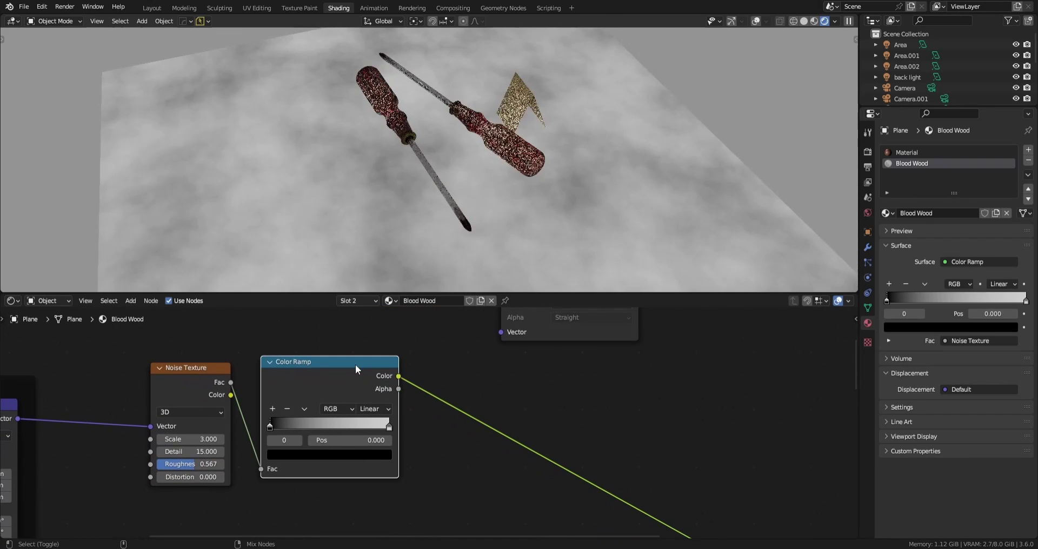
scroll(322, 441, "up", 3)
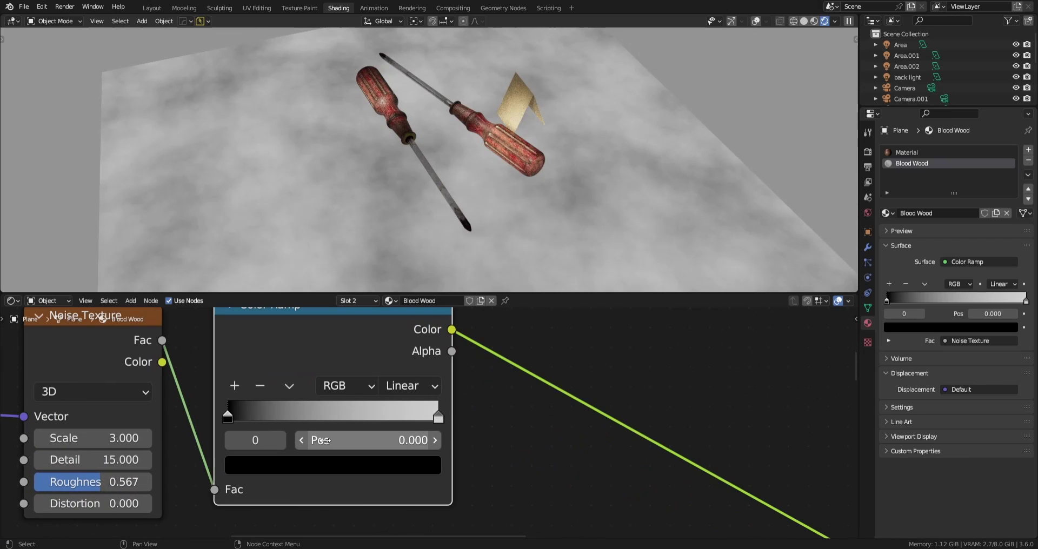
left_click_drag(227, 419, 339, 426)
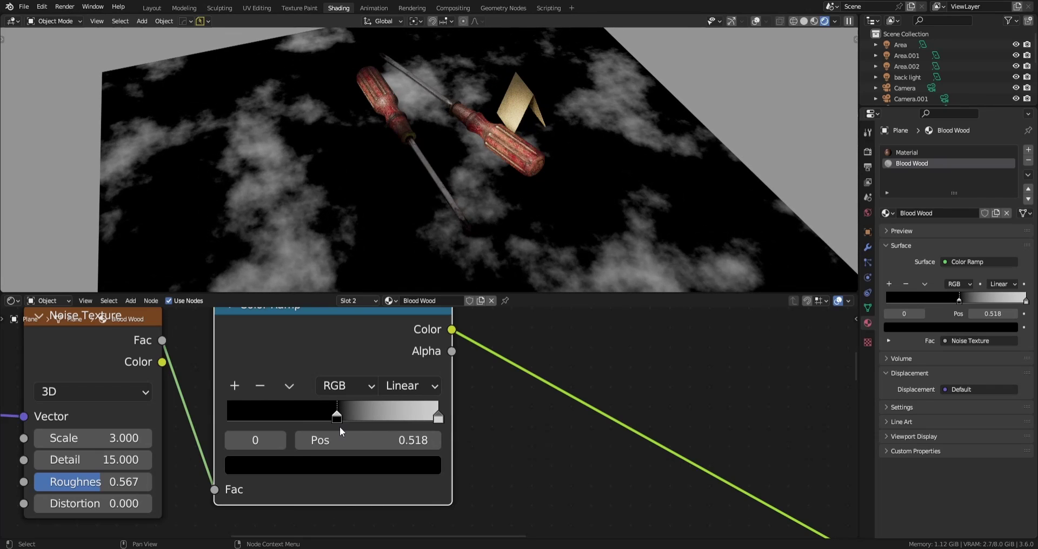
left_click(438, 419)
key("ctrl+z")
left_click_drag(438, 419, 342, 422)
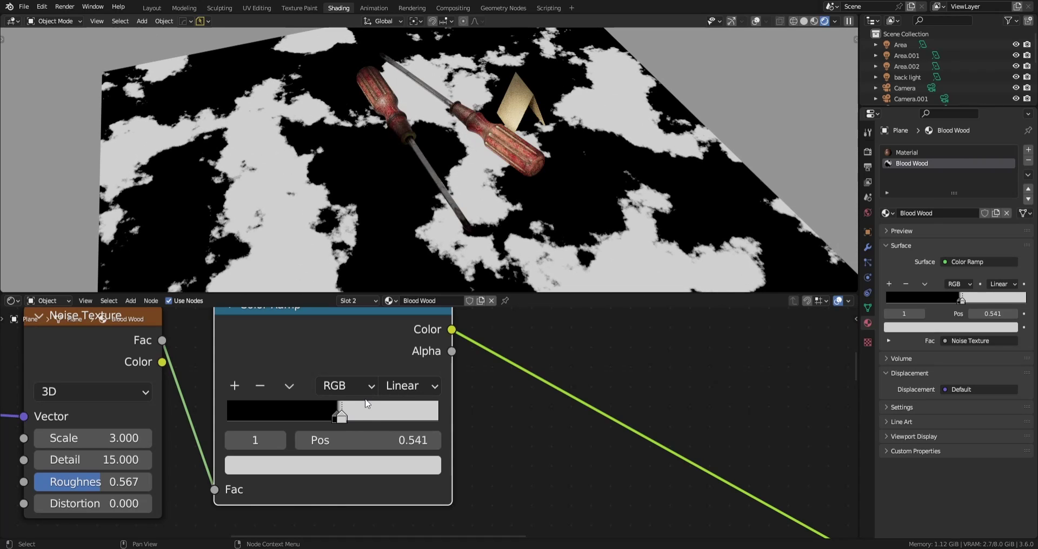
Examine the distribution of the black-and-white noise mask across the whole plane
scroll(377, 413, "down", 3)
scroll(373, 232, "down", 7)
middle_click_drag(499, 213, 496, 193)
scroll(496, 193, "up", 4)
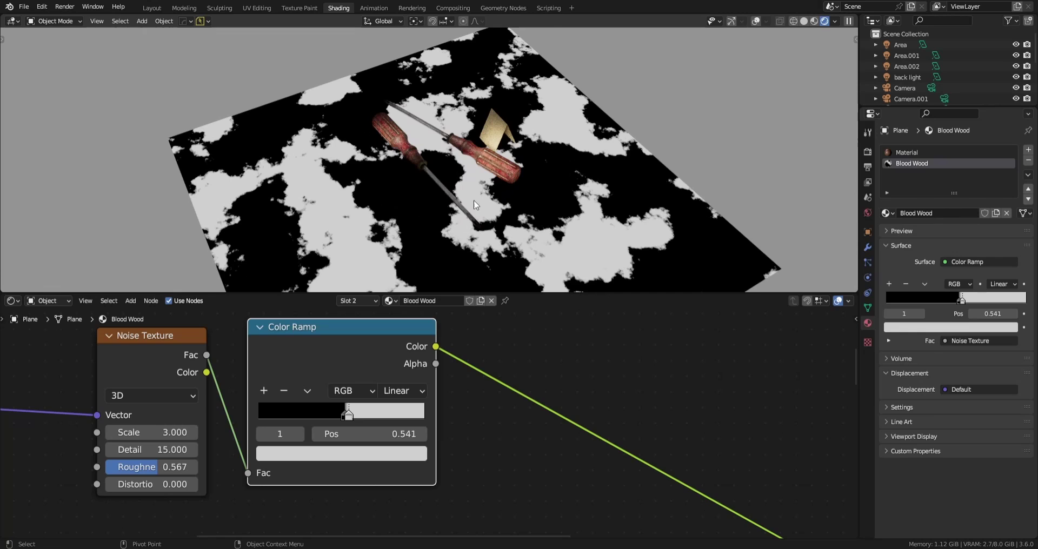
middle_click_drag(527, 352, 489, 401)
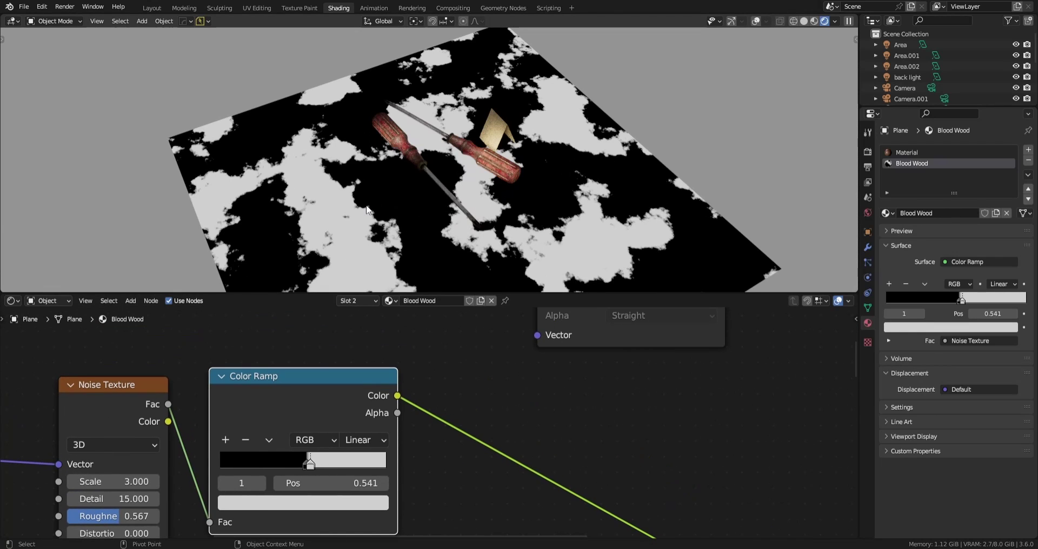
middle_click_drag(356, 226, 395, 288)
scroll(474, 352, "down", 3)
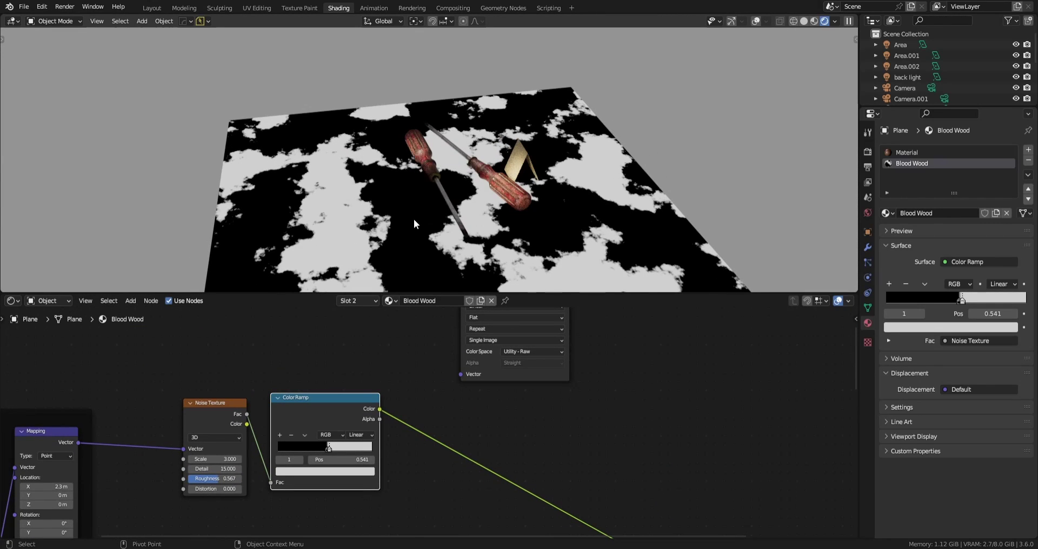
scroll(414, 224, "down", 5)
scroll(430, 340, "down", 2)
middle_click_drag(430, 341, 375, 362)
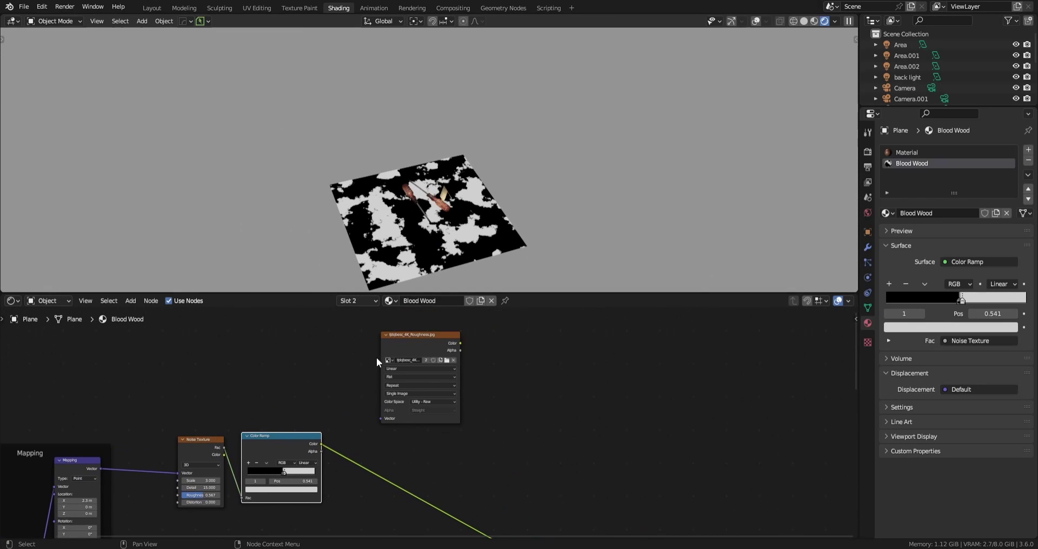
Preview the roughness image on the plane and switch the preview back to the noise Color Ramp for comparison
left_click(410, 339, "ctrl+shift")
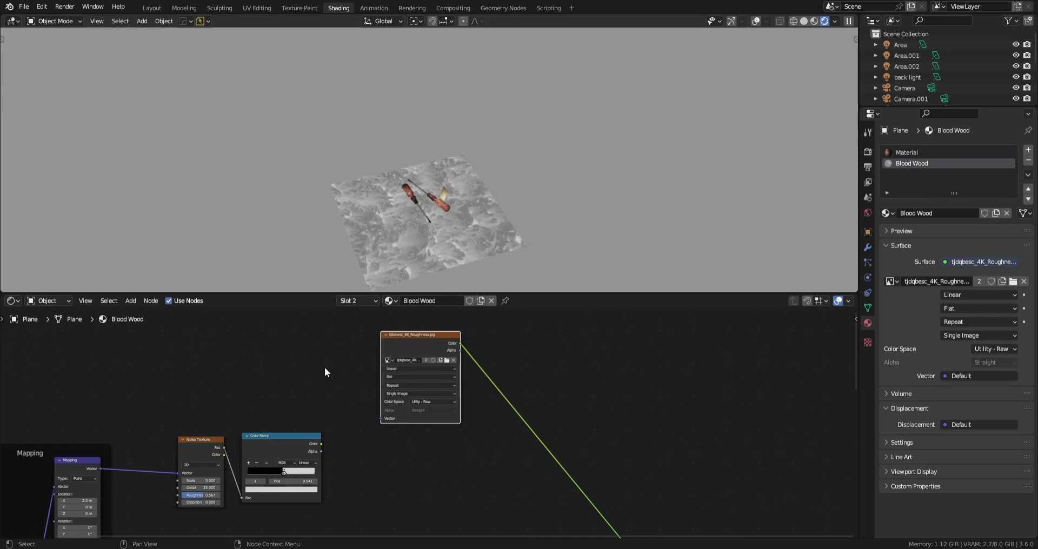
scroll(325, 389, "left", 2, "ctrl")
left_click(323, 432, "ctrl+shift")
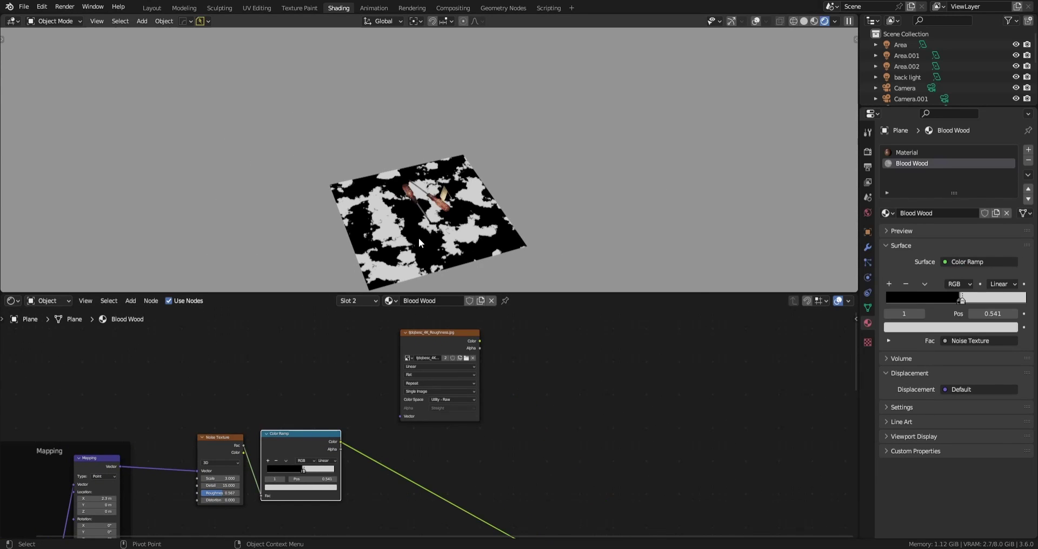
Place the roughness image node directly below the Noise Texture node
middle_click_drag(325, 403, 375, 327)
scroll(352, 335, "down", 2)
left_click(437, 351)
left_click_drag(427, 324, 277, 458)
scroll(284, 462, "up", 3)
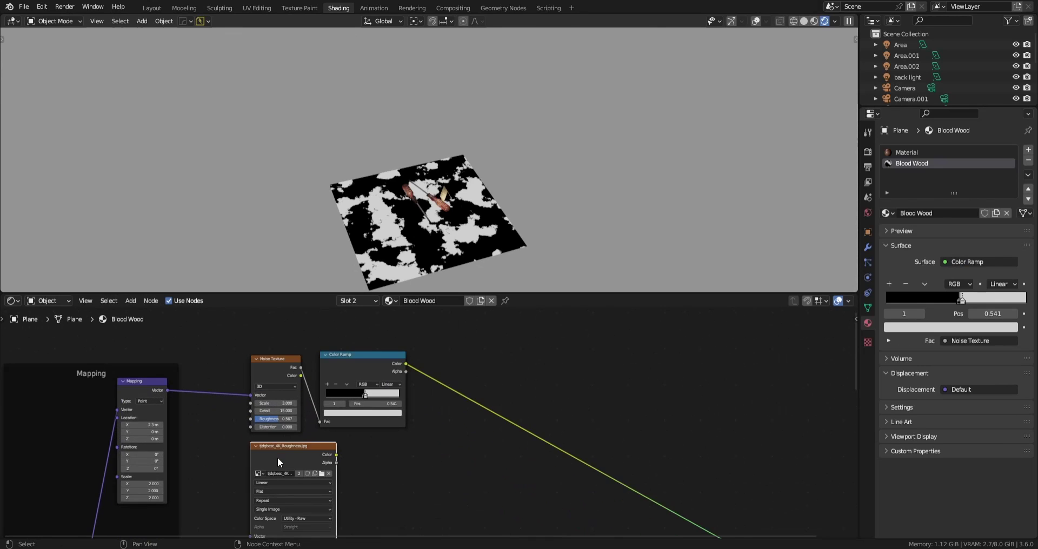
middle_click_drag(379, 443, 366, 432)
left_click_drag(306, 427, 304, 427)
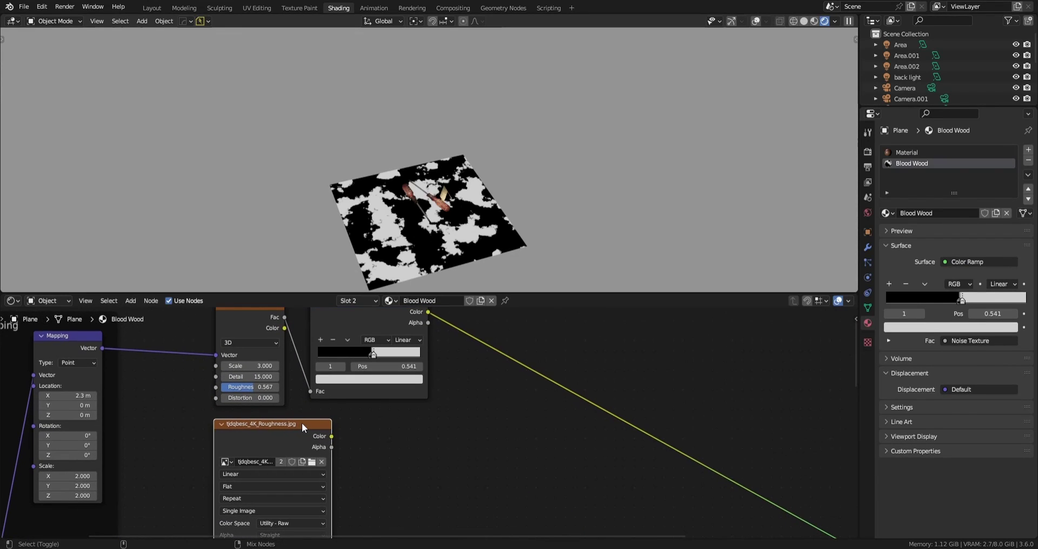
Preview the roughness image on the plane and shift its node slightly away from the space below the Color Ramp
left_click(303, 426, "ctrl+shift")
scroll(402, 242, "up", 4)
middle_click_drag(415, 245, 466, 206)
scroll(462, 210, "down", 5)
left_click_drag(306, 427, 261, 422)
middle_click_drag(446, 214, 459, 187)
scroll(461, 215, "up", 4)
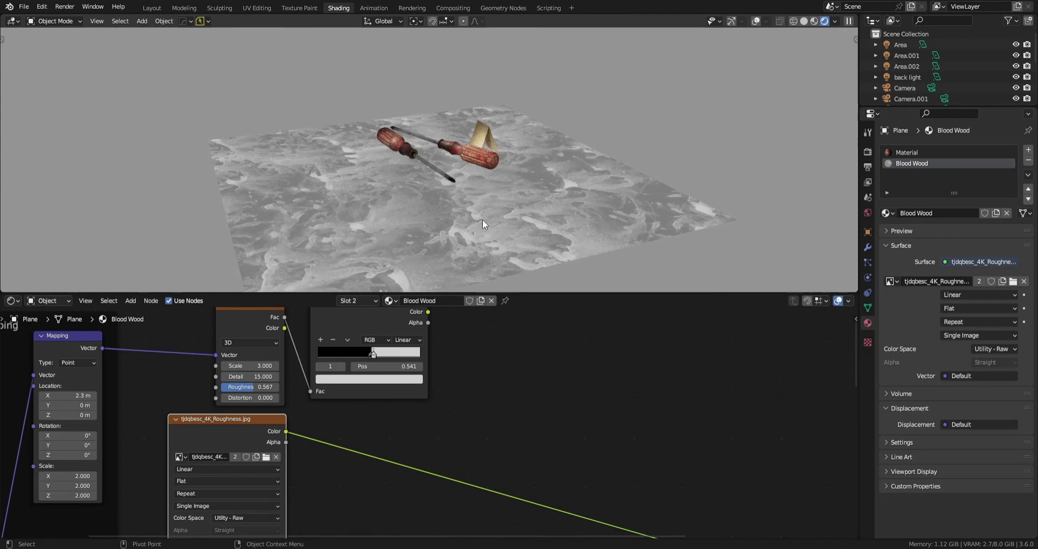
scroll(457, 215, "down", 3)
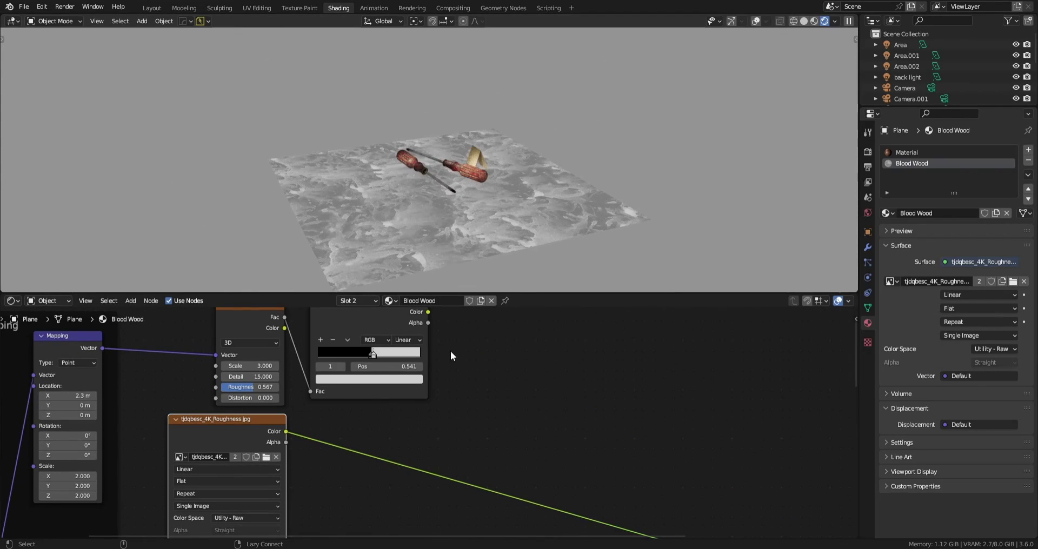
Duplicate the noise Color Ramp and insert the copy into the roughness image's Color output link
scroll(454, 346, "down", 2)
middle_click_drag(437, 334, 423, 350)
left_click(384, 325)
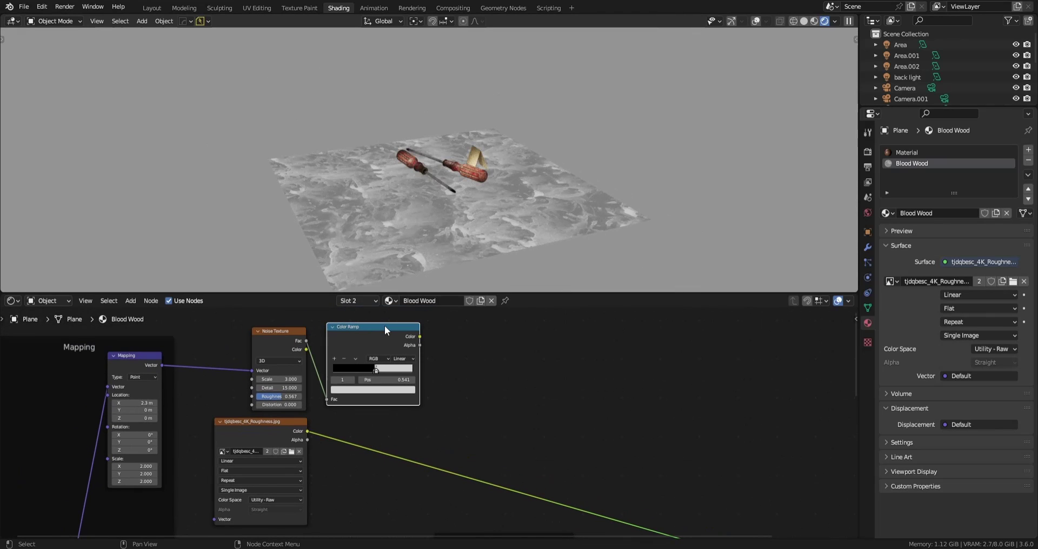
key("shift+d")
left_click(395, 429)
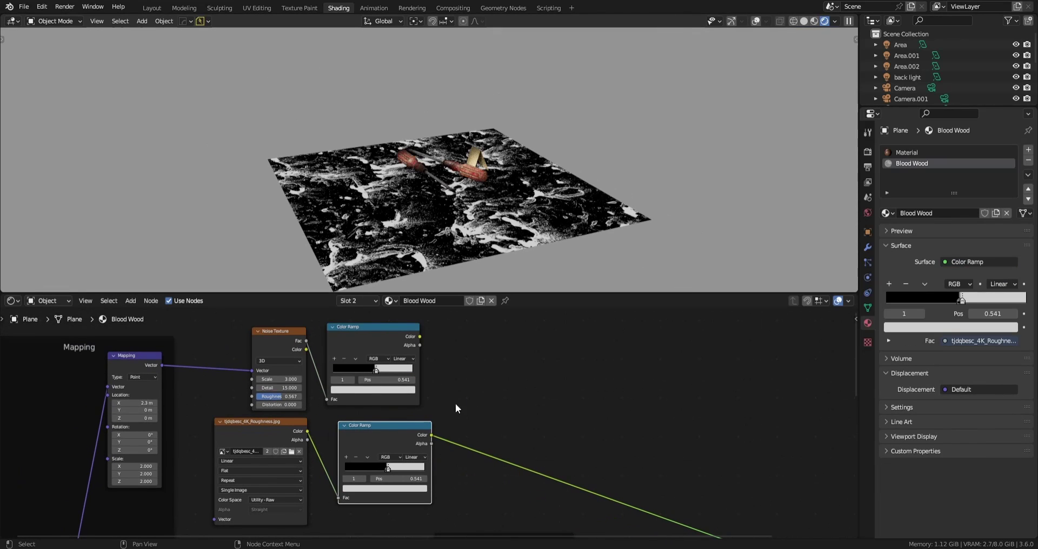
Align the noise Color Ramp above its duplicate and reset the duplicate to its default settings
left_click_drag(366, 329, 376, 327)
left_click(381, 425)
key("BackSpace")
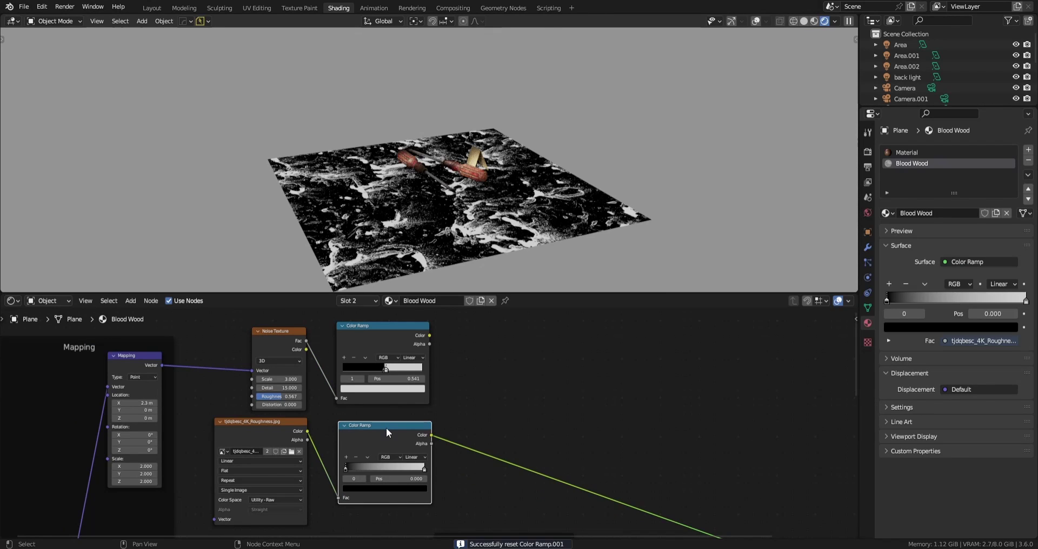
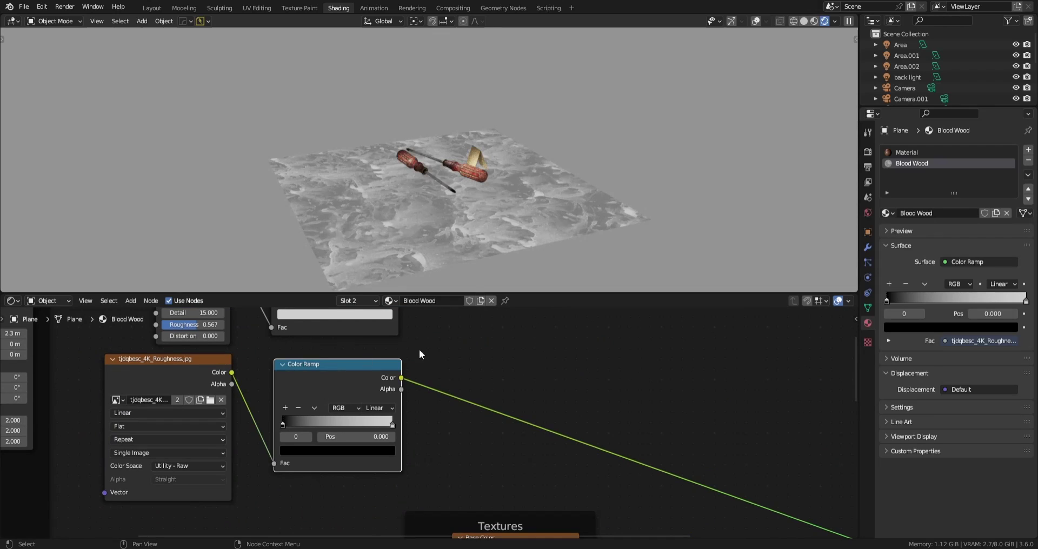
Set the roughness image Color Ramp's light stop to position 0.714 and its black stop to 0.345
middle_click_drag(426, 349, 416, 354)
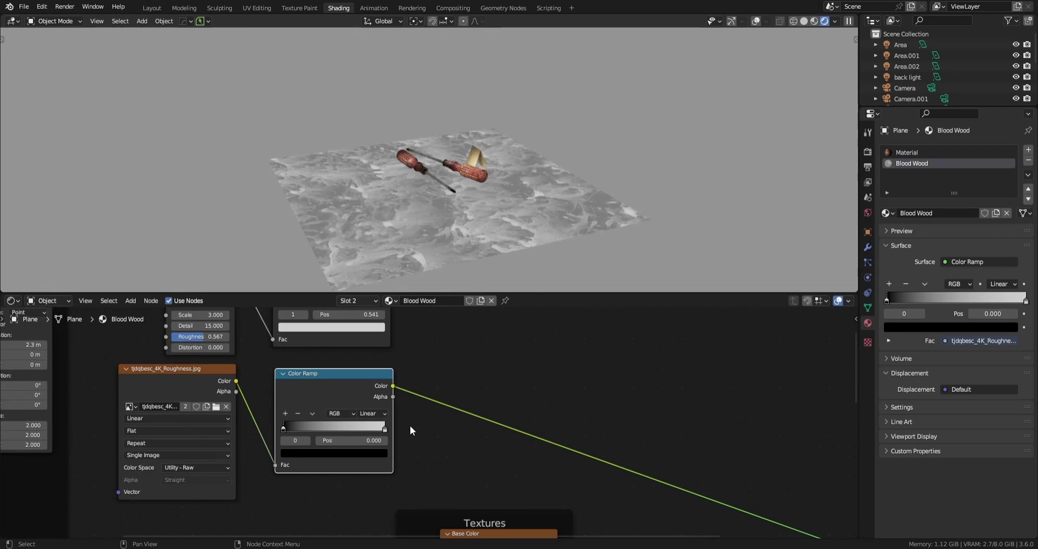
scroll(410, 426, "up", 2)
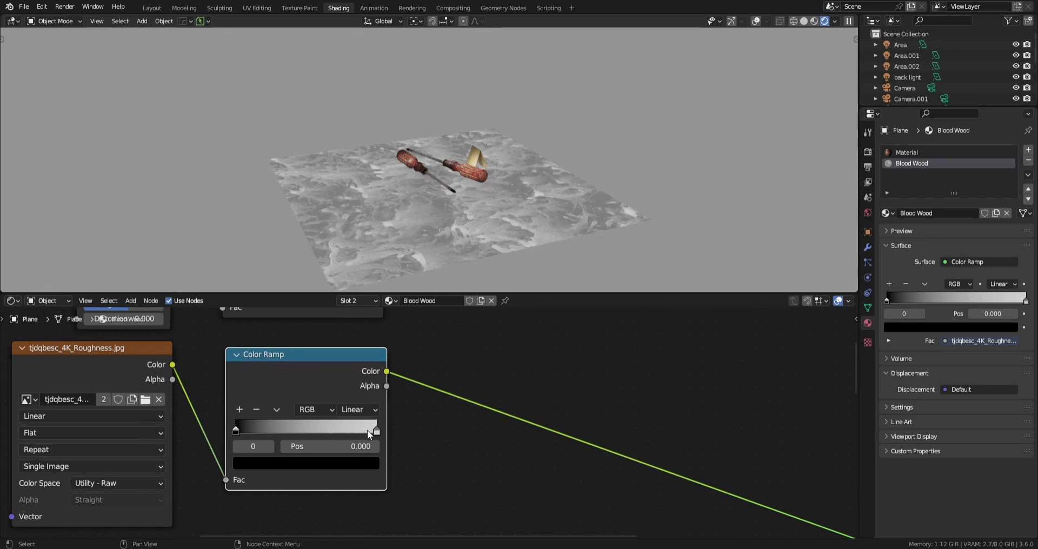
left_click_drag(373, 431, 333, 430)
scroll(459, 341, "up", 1)
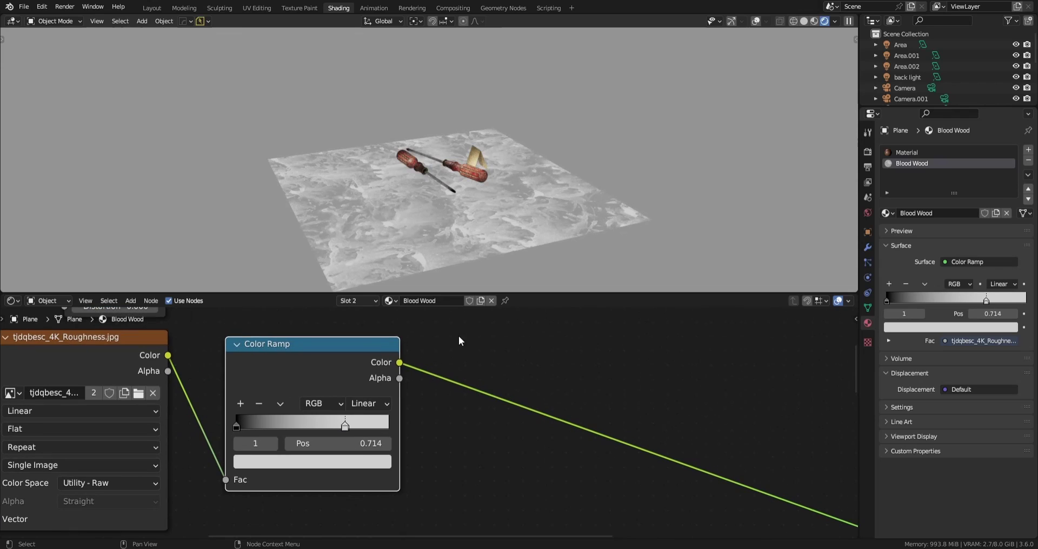
left_click_drag(238, 426, 290, 423)
middle_click_drag(481, 222, 417, 231)
scroll(450, 196, "up", 3)
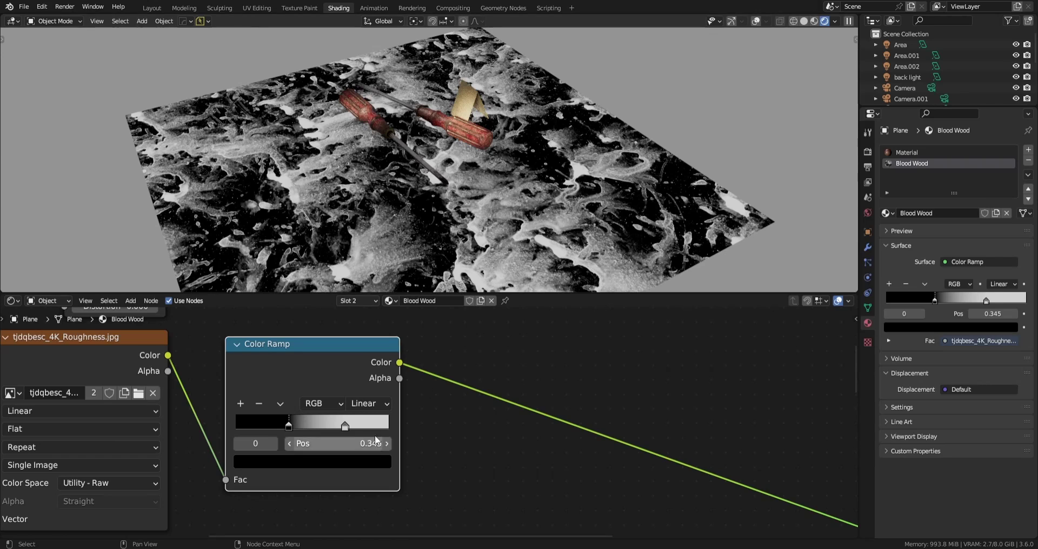
Refine the roughness image Color Ramp with the black stop at 0.309 and the light stop at 0.709, checking the whole plane
left_click_drag(345, 426, 395, 426)
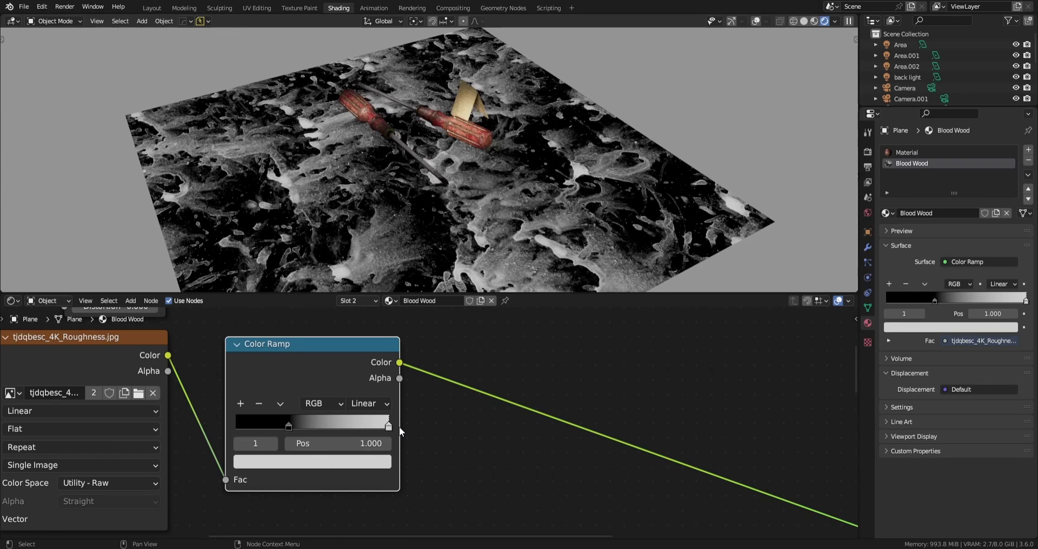
mouse_move(289, 426)
left_mouse_down()
mouse_move(195, 432)
mouse_move(285, 431)
left_mouse_up()
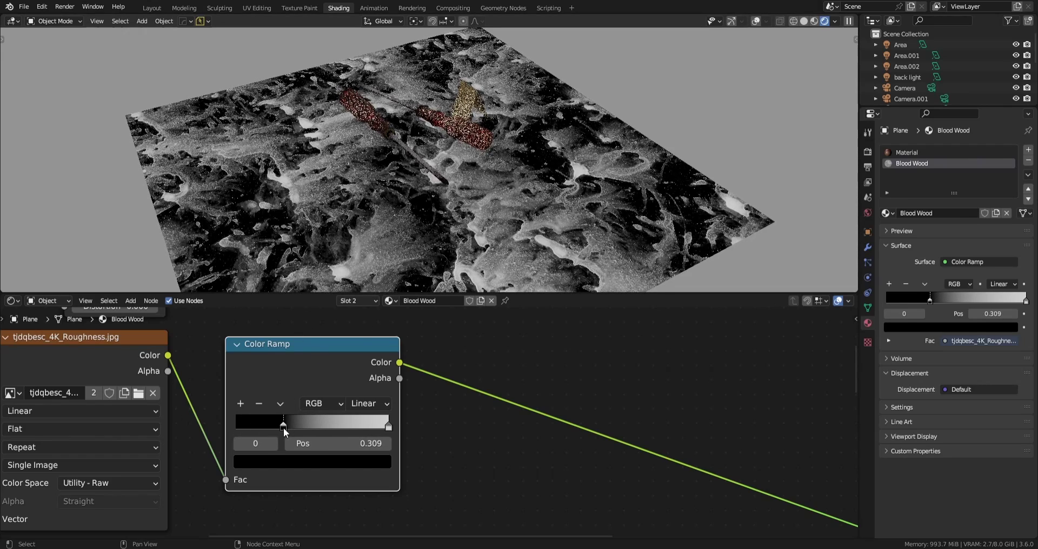
left_click_drag(387, 432, 347, 427)
scroll(476, 208, "down", 3)
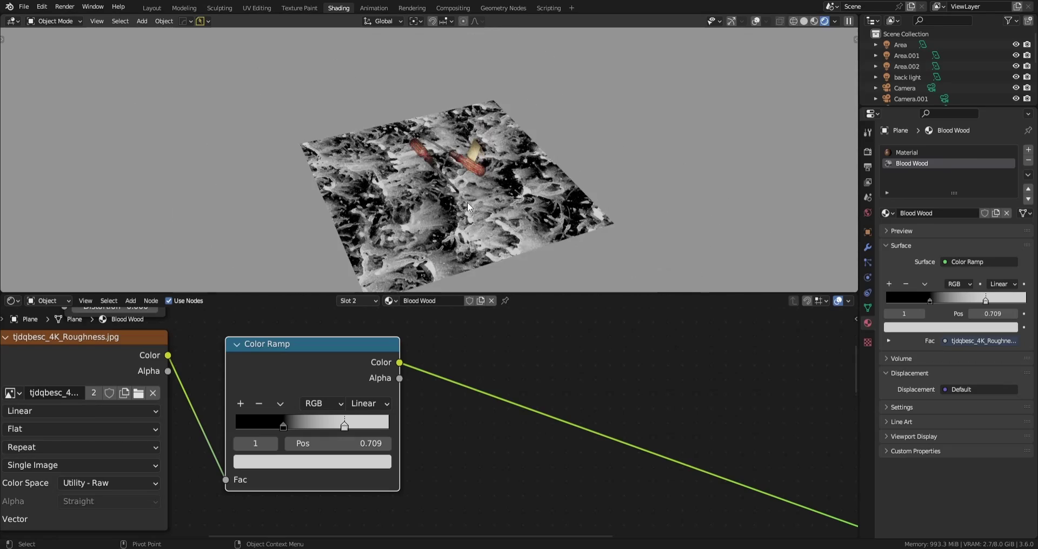
scroll(478, 209, "up", 1)
middle_click_drag(479, 209, 471, 163)
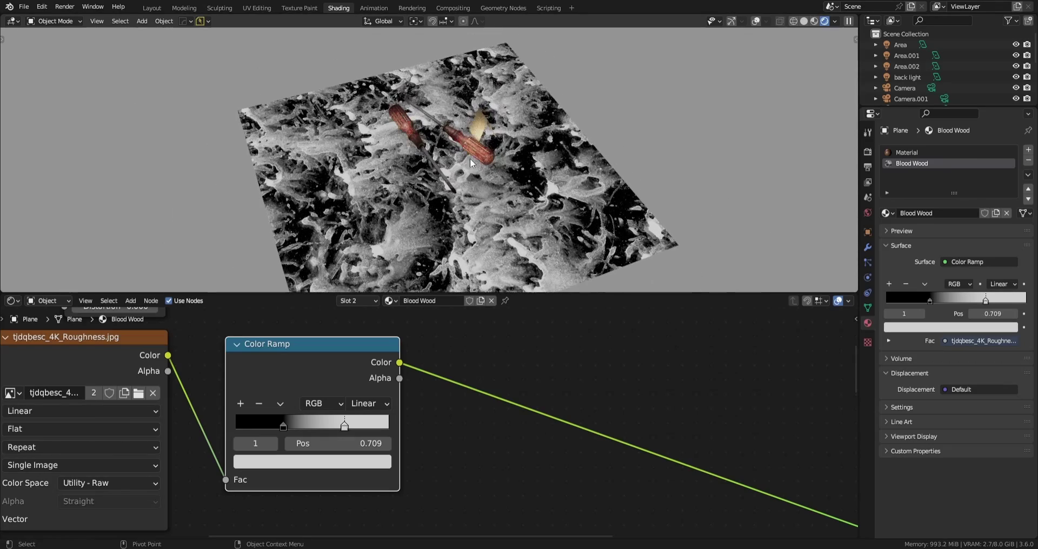
scroll(481, 312, "down", 3)
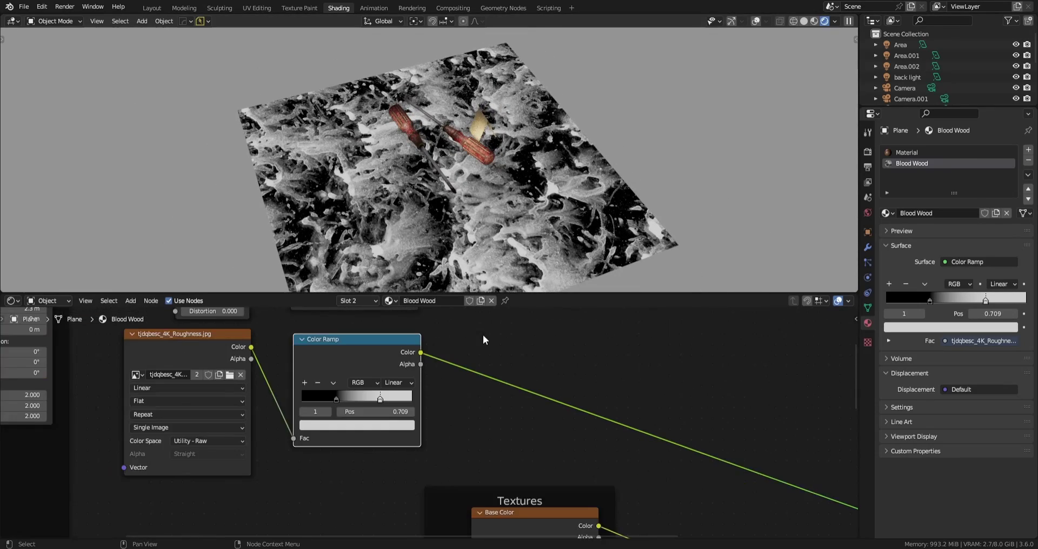
Connect the Mapping node's Vector output to the roughness image's Vector input, spacing the Mapping node away from the textures, and inspect the plane
middle_click_drag(253, 466, 420, 446)
scroll(324, 400, "down", 4)
middle_click_drag(304, 359, 314, 412)
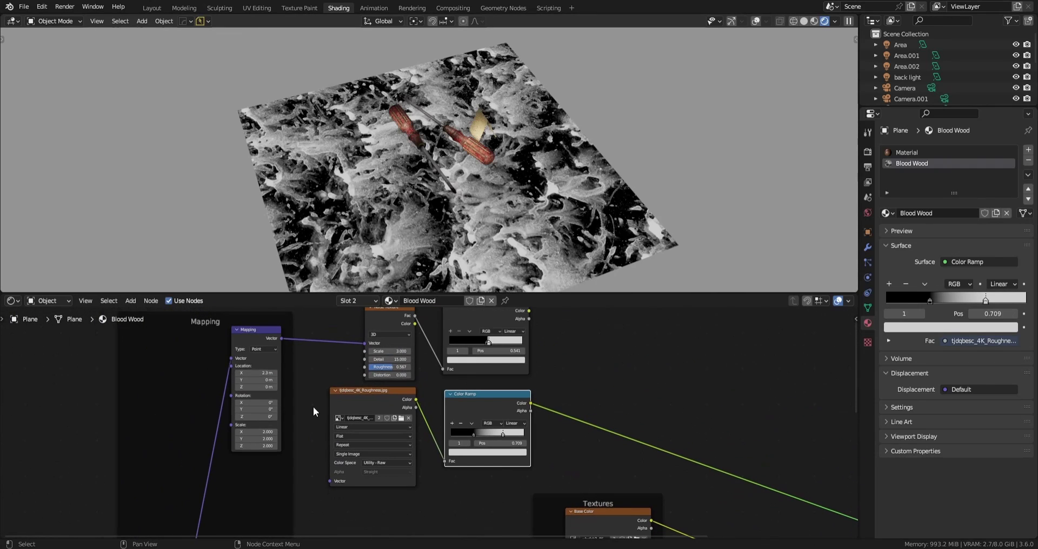
left_click_drag(264, 333, 329, 481)
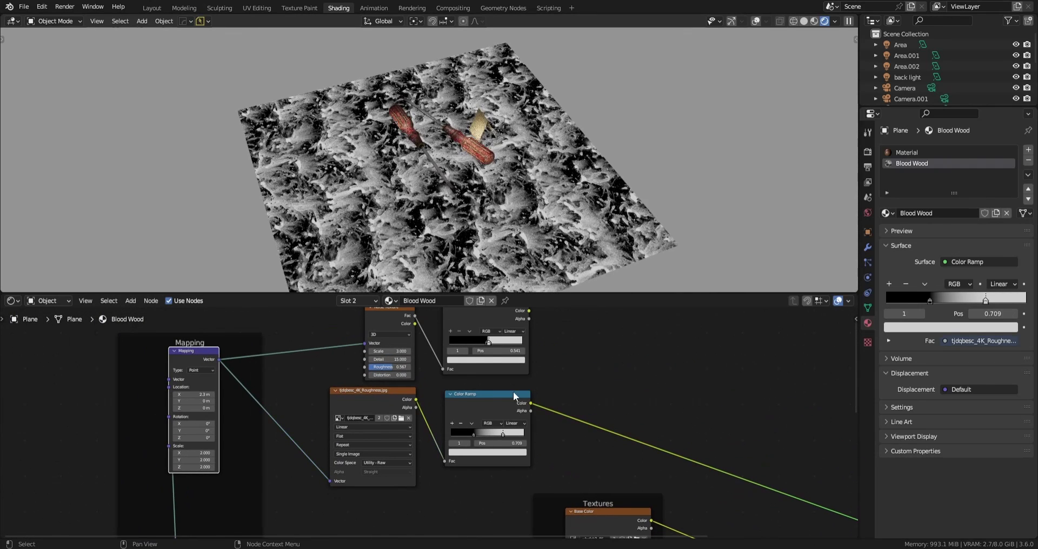
middle_click_drag(481, 211, 457, 176)
scroll(471, 190, "up", 4)
middle_click_drag(618, 372, 498, 385)
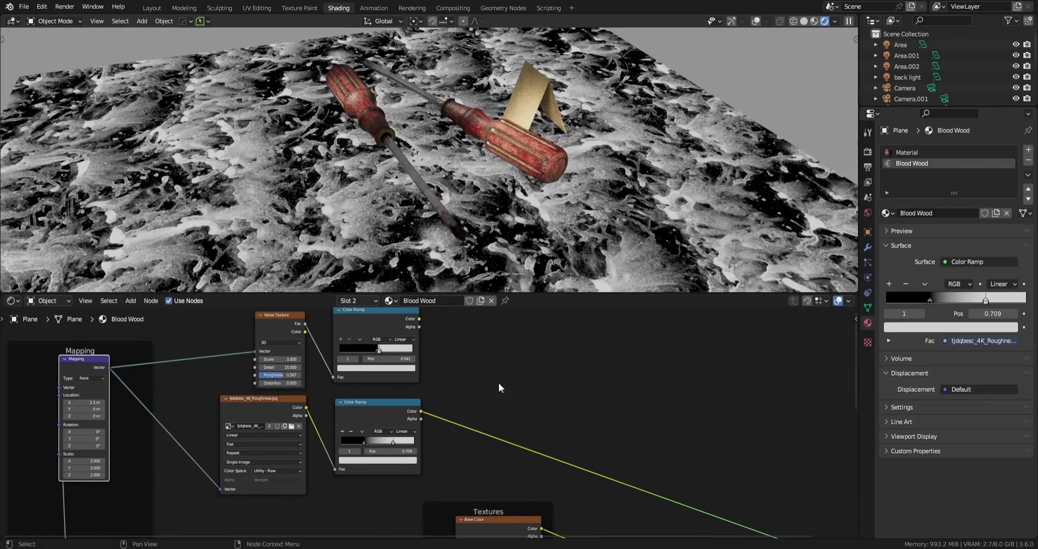
middle_click_drag(477, 350, 459, 383)
right_click_drag(358, 366, 360, 460, "ctrl+shift")
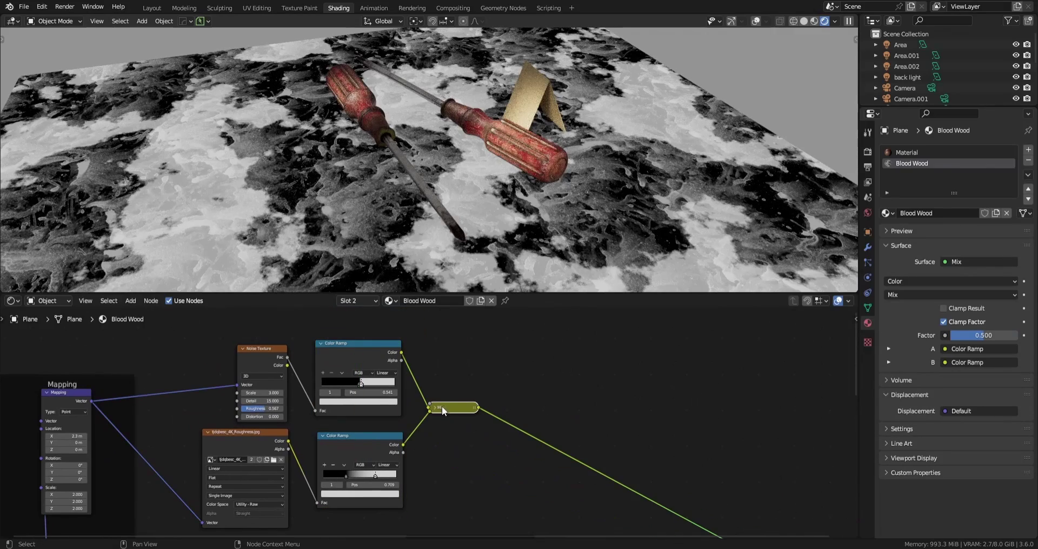
key("ctrl+z")
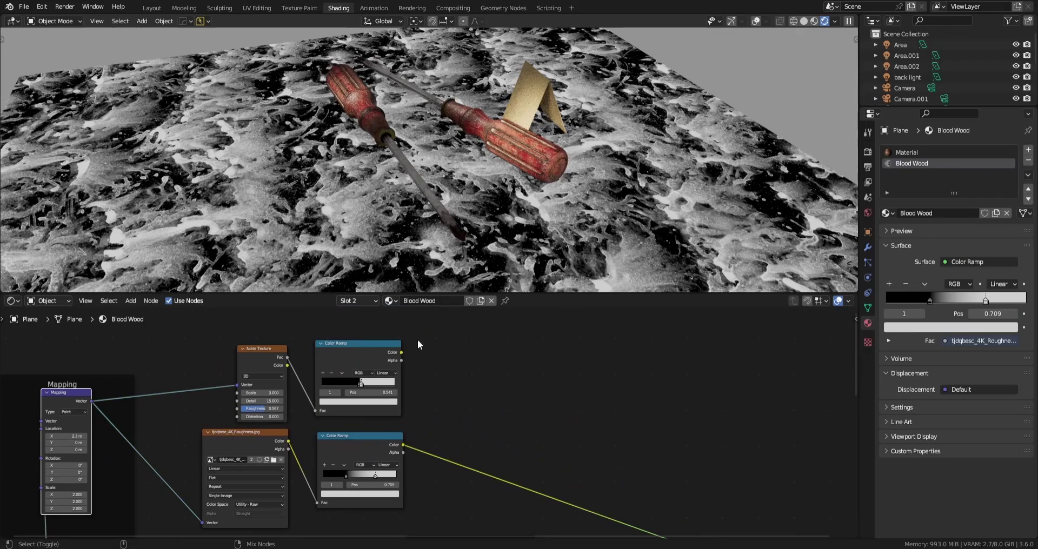
right_click_drag(418, 340, 373, 435, "ctrl+shift")
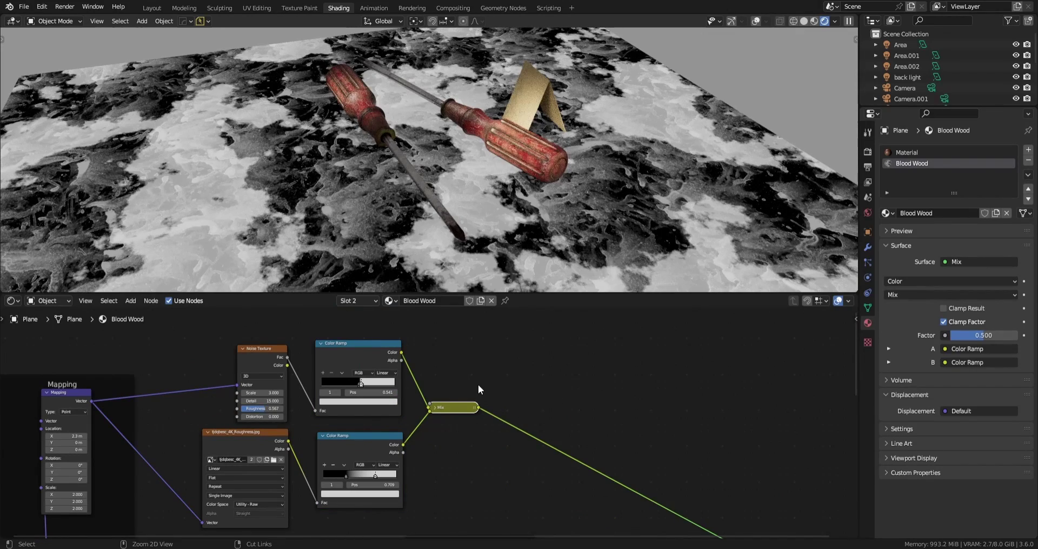
key("ctrl+z")
Add a Mix node beside the two Color Ramps and set its data type to Color
key("shift+a")
left_click(478, 384)
type("mix")
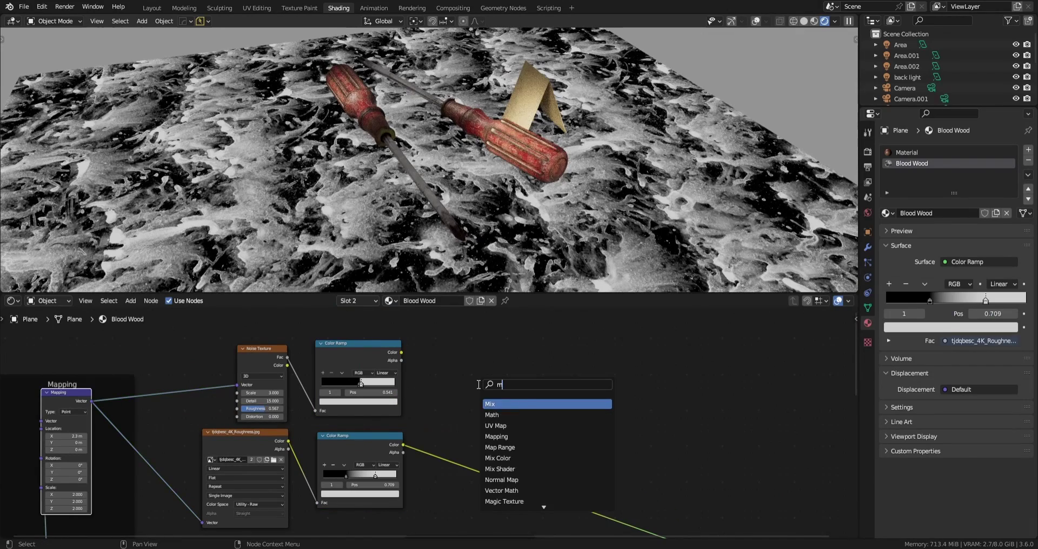
key("Return")
left_click(469, 382)
left_click(469, 381)
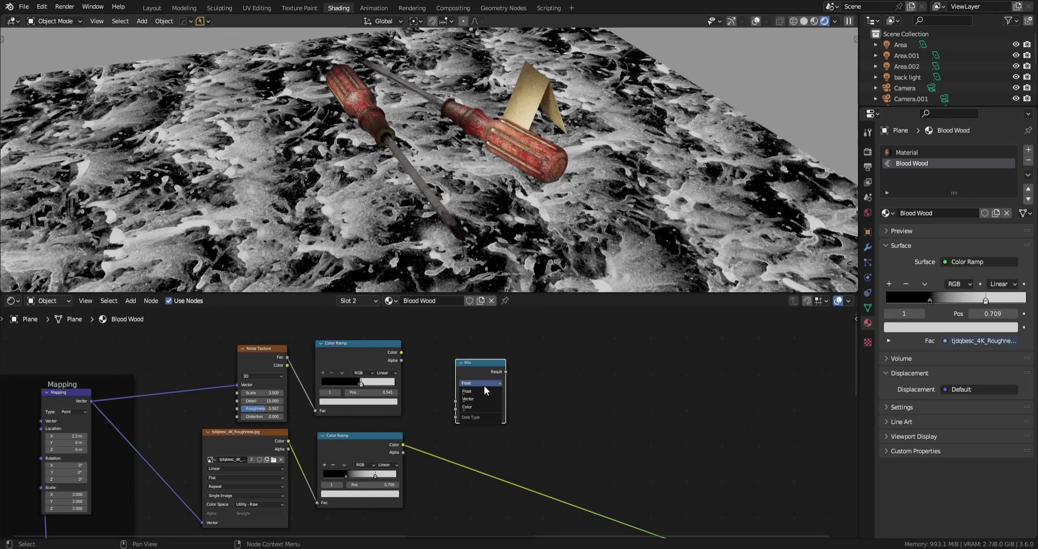
left_click(475, 407)
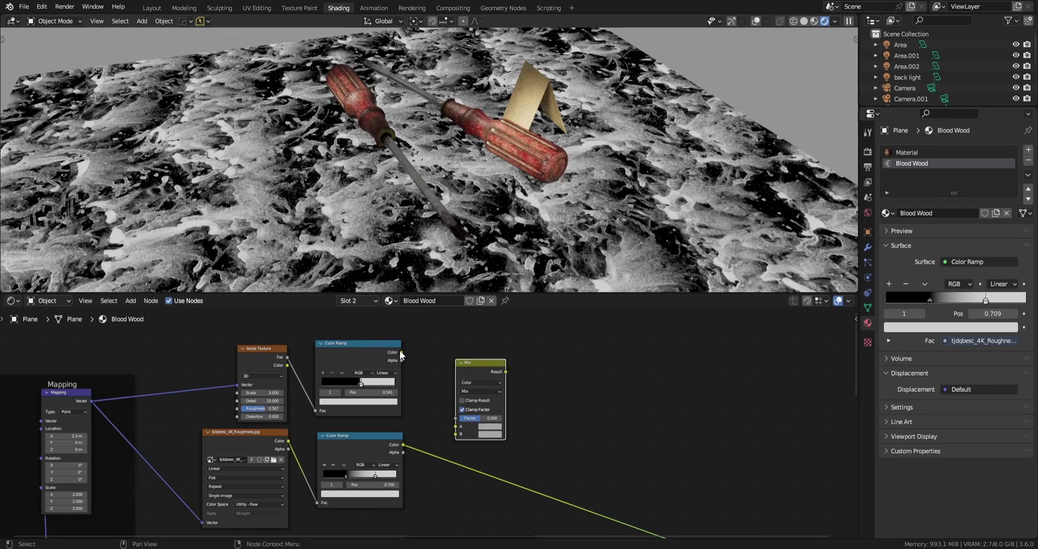
Feed the noise Color Ramp into the Mix node's A input and the roughness Color Ramp into B, and preview the Mix result
scroll(409, 373, "up", 1)
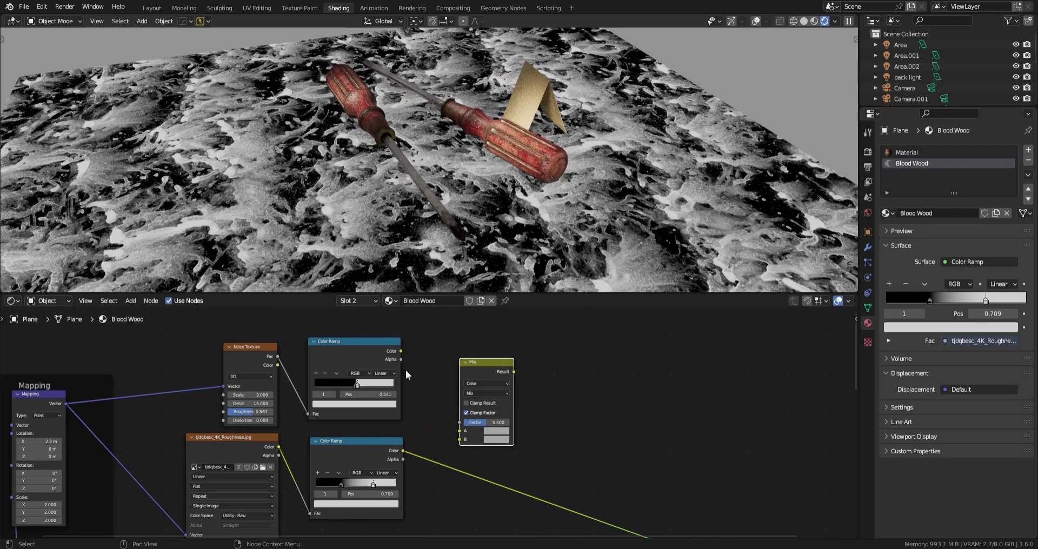
left_click(402, 351)
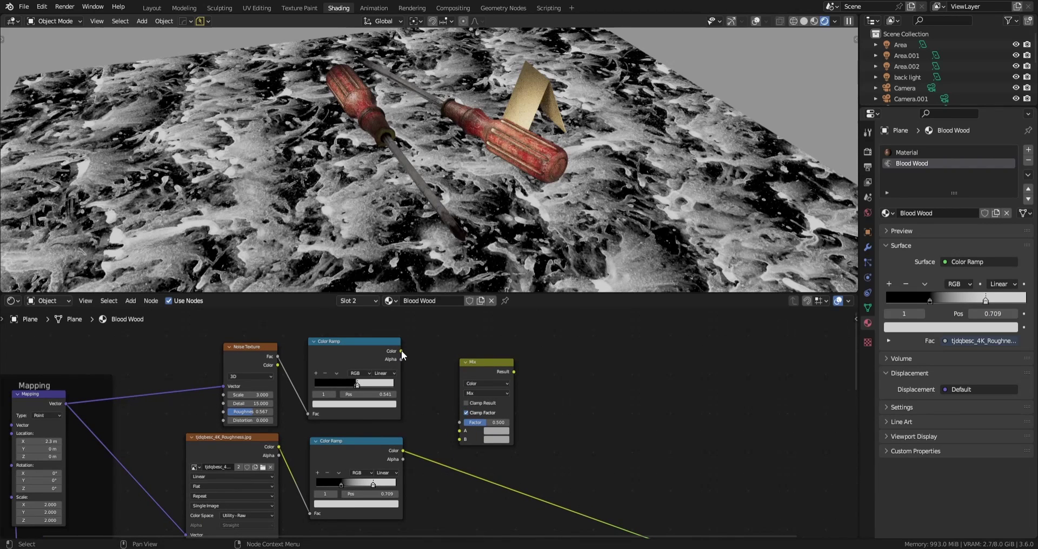
left_click_drag(401, 352, 457, 443)
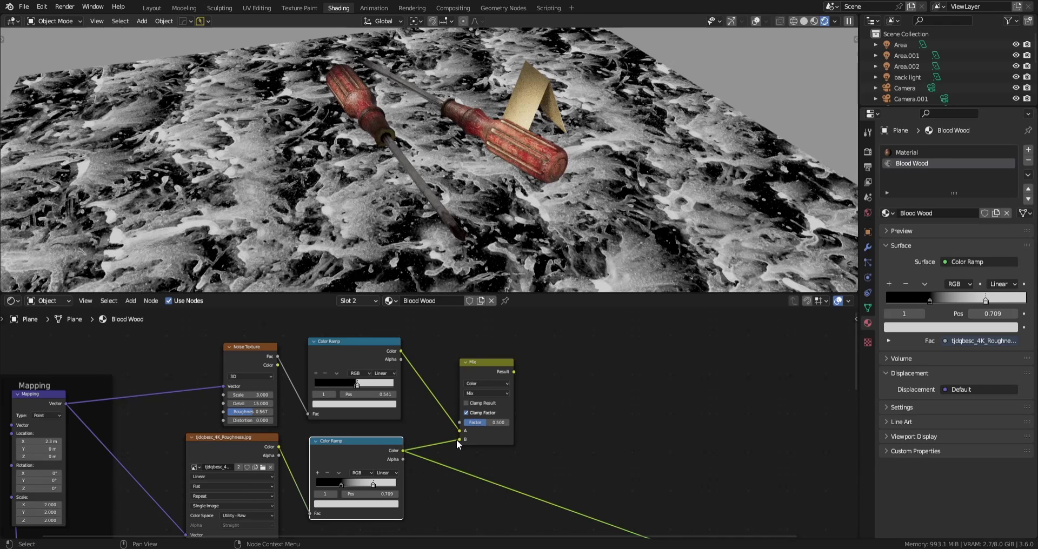
left_click(493, 364, "ctrl+shift")
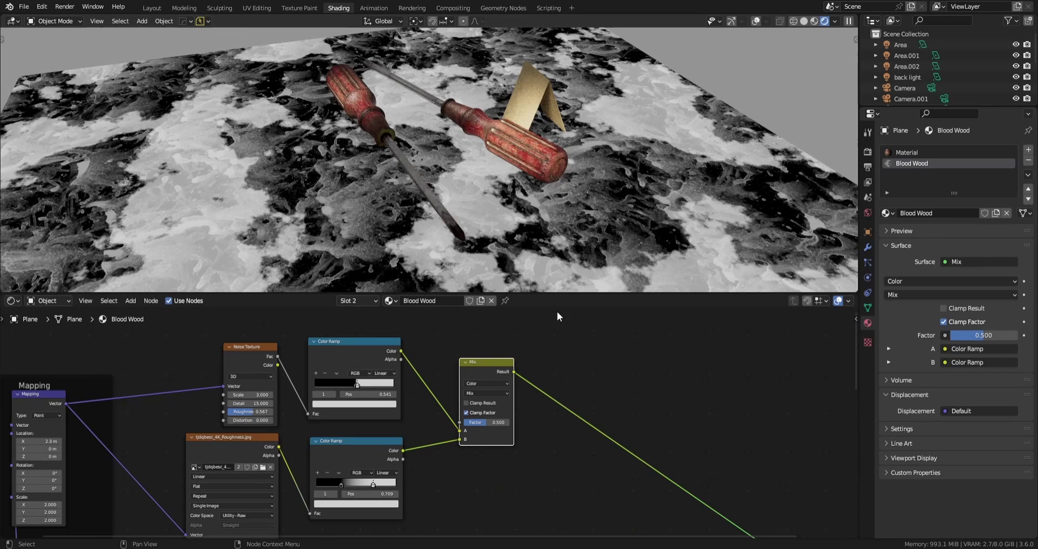
left_click_drag(482, 360, 468, 369)
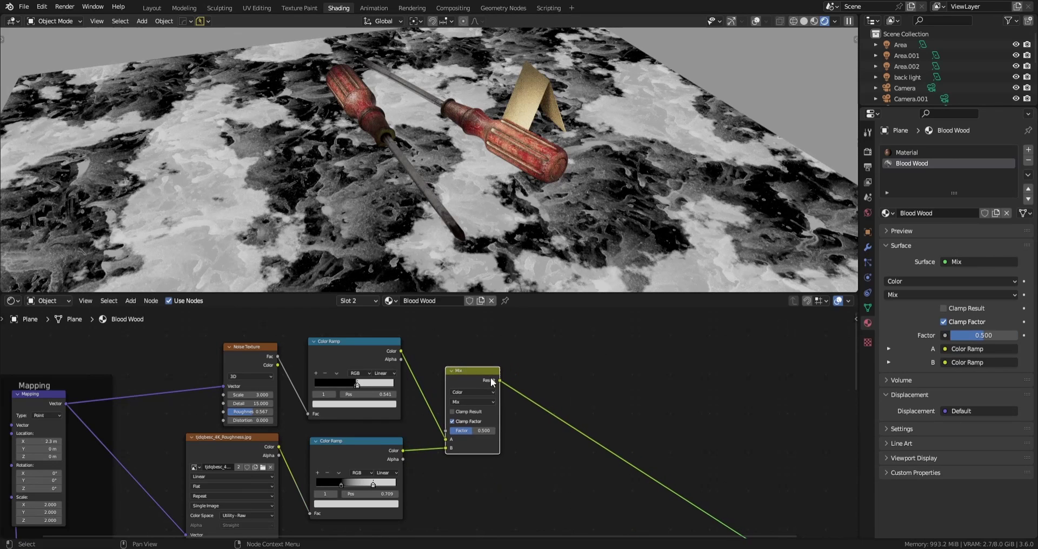
Set the Mix node's factor to 1.000
middle_click_drag(570, 365, 552, 379)
scroll(541, 427, "up", 1)
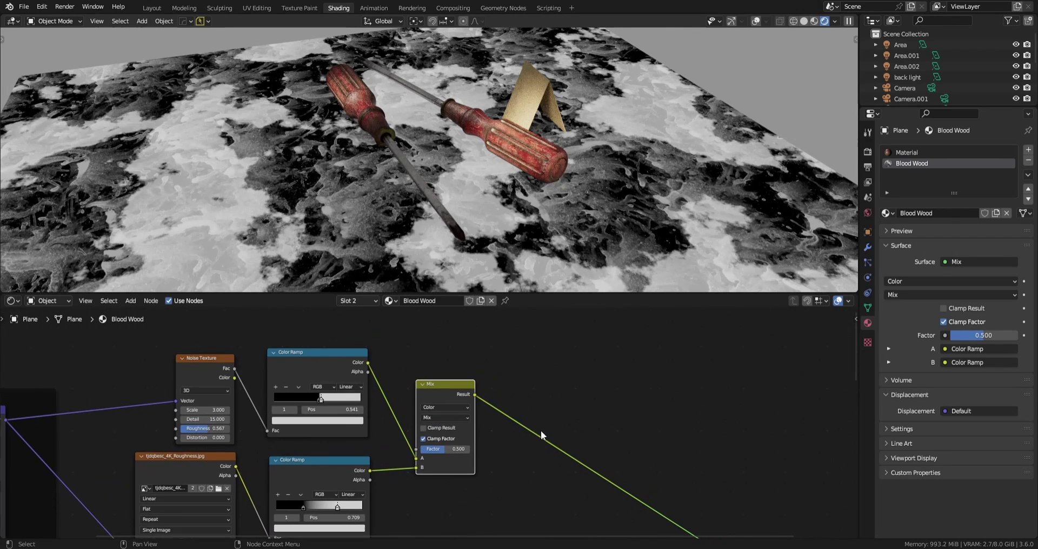
scroll(540, 439, "down", 5)
middle_click_drag(512, 453, 515, 401)
scroll(503, 400, "up", 1)
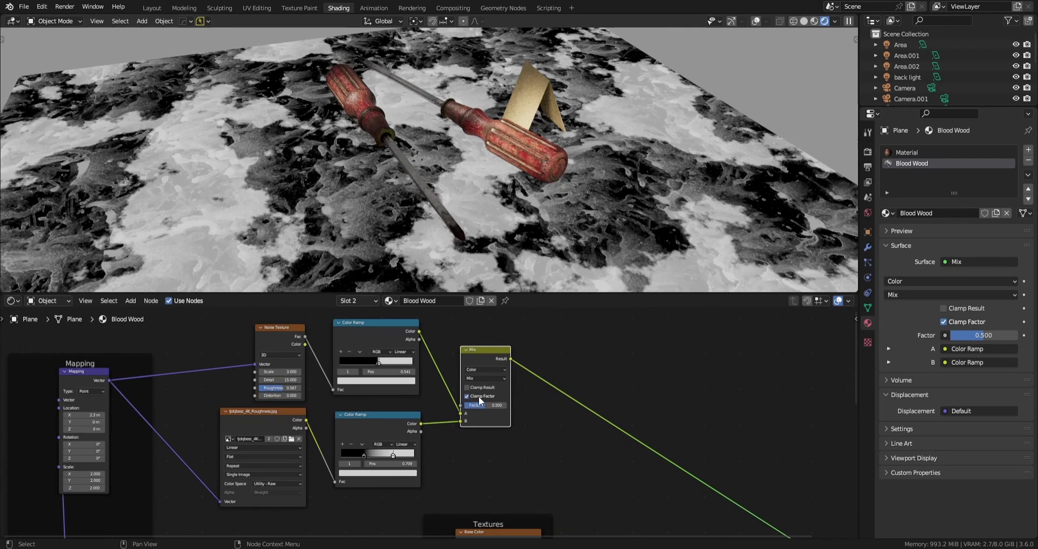
left_click_drag(483, 402, 519, 403)
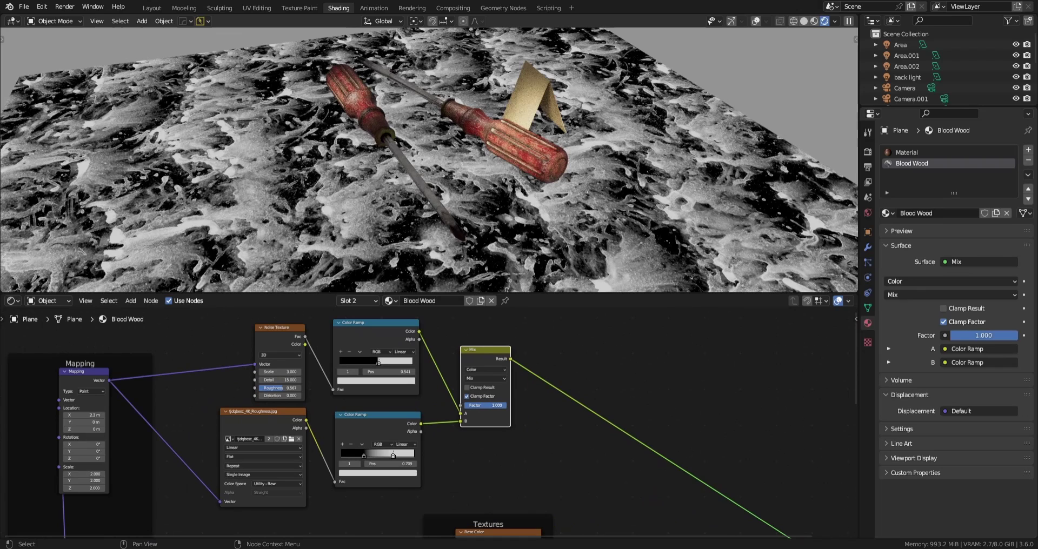
scroll(498, 413, "up", 2)
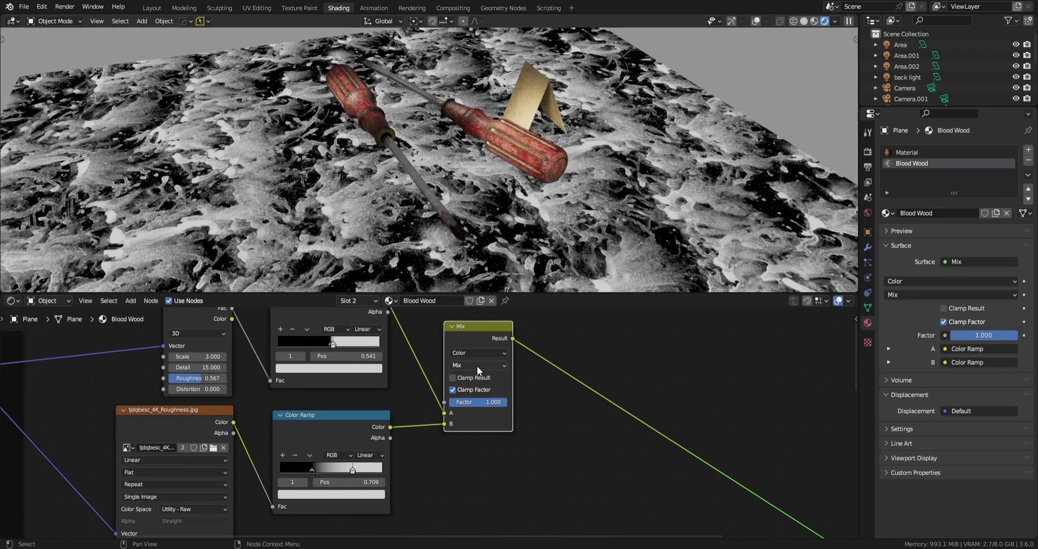
left_click(477, 365)
left_click(477, 365)
mouse_move(501, 405)
left_mouse_down()
mouse_move(439, 404)
mouse_move(506, 402)
left_mouse_up()
Change the Mix node's blending mode to Multiply and inspect the combined mask on the plane
middle_click_drag(537, 346, 511, 361)
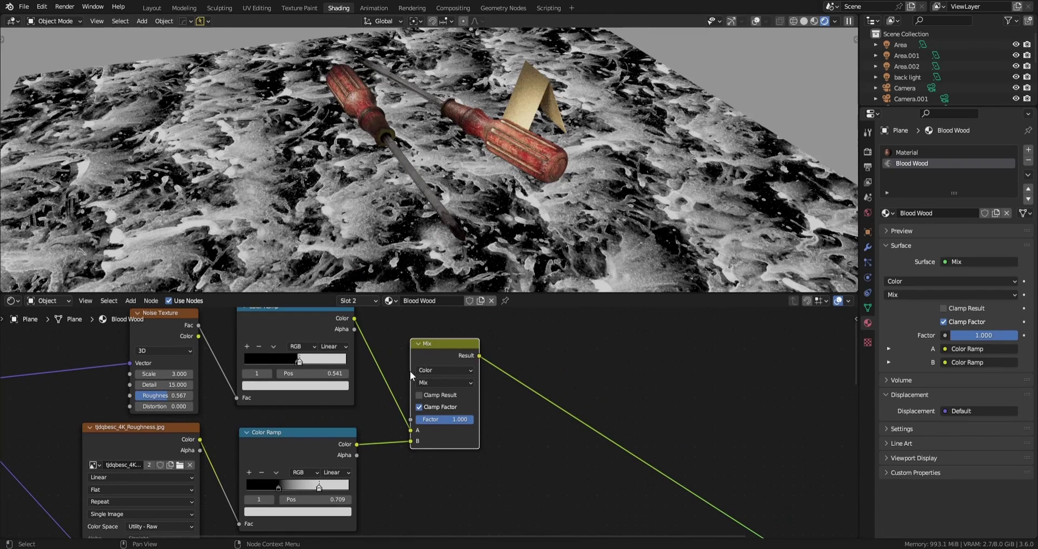
scroll(410, 371, "down", 3)
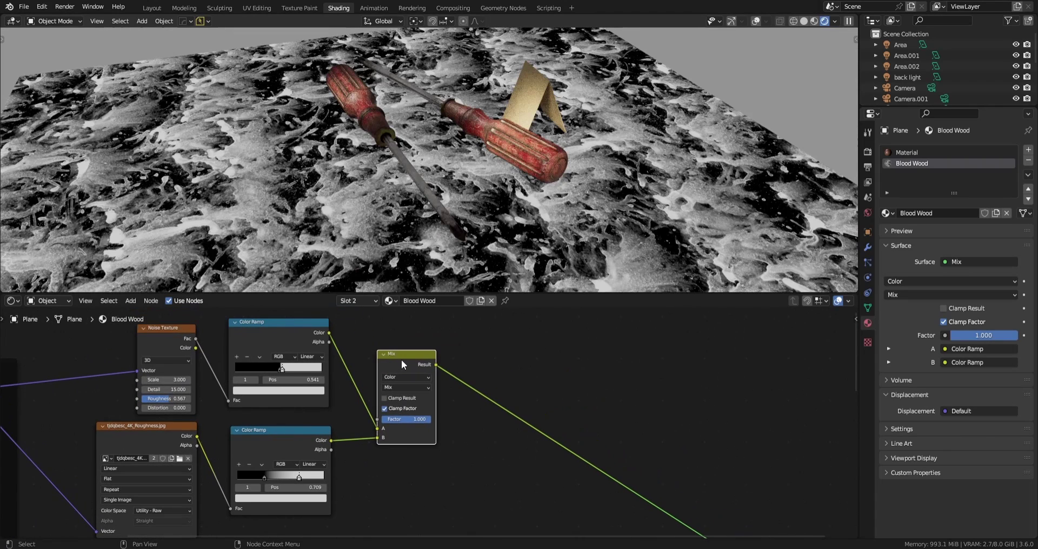
left_click(413, 387)
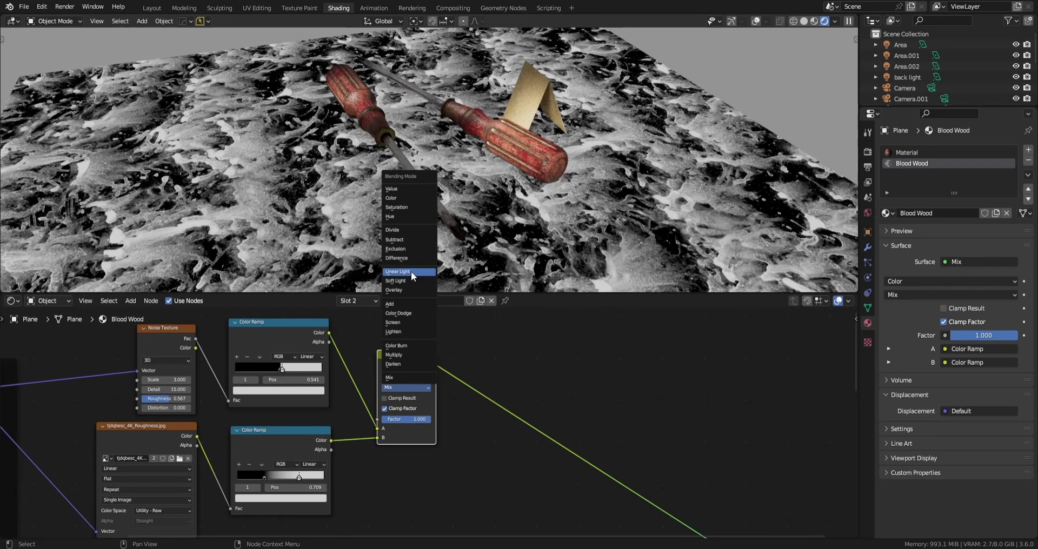
left_click(408, 352)
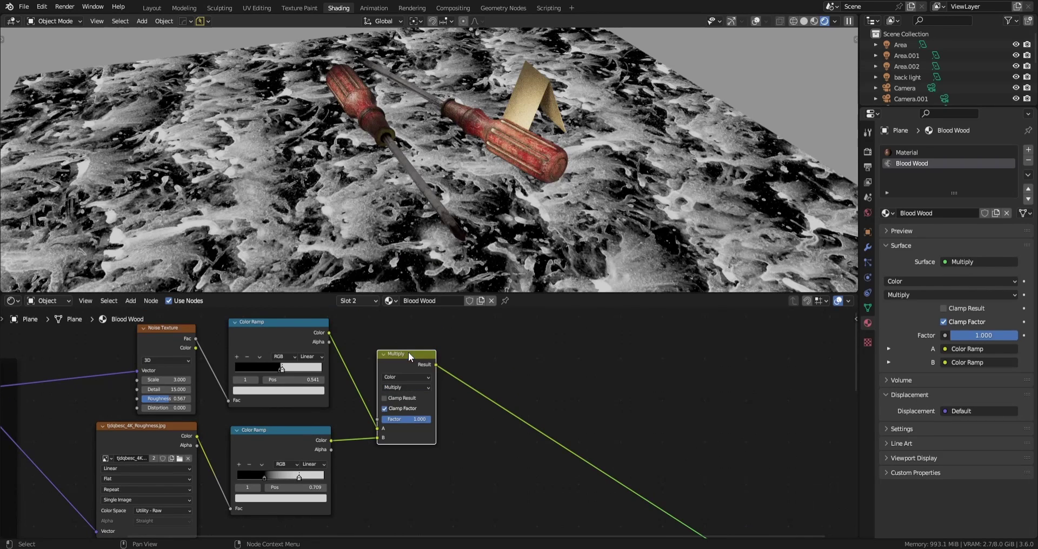
middle_click_drag(494, 355, 514, 351)
mouse_move(488, 200)
middle_mouse_down()
mouse_move(473, 197)
mouse_move(482, 198)
middle_mouse_up()
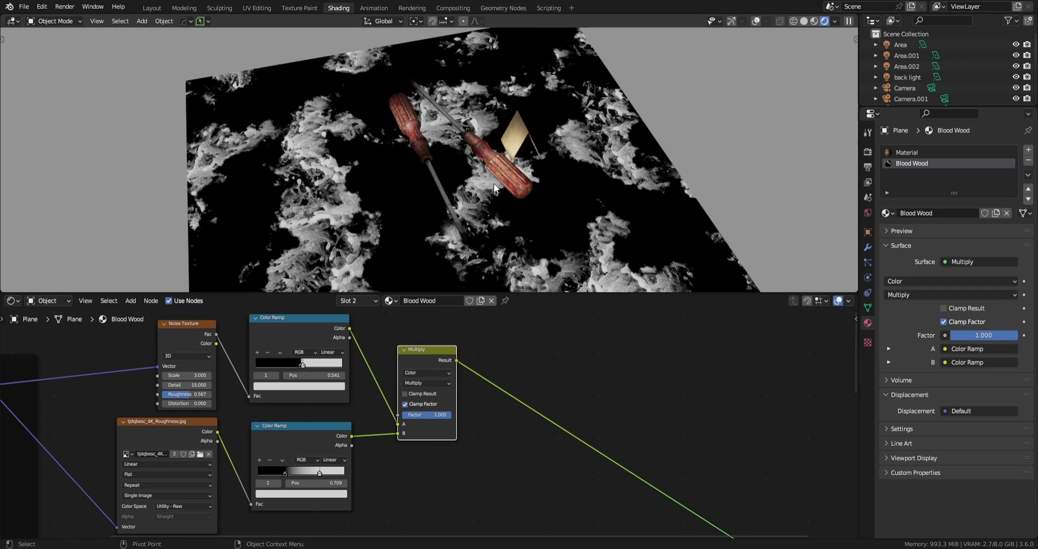
scroll(471, 181, "up", 3)
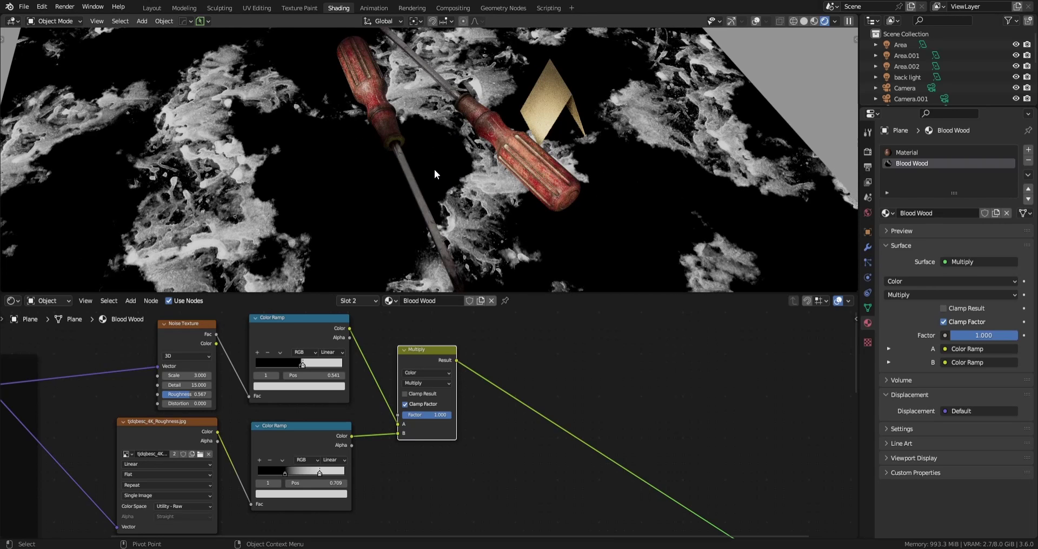
Lower the Multiply node's factor to 0.858 and check the mask across the whole plane
scroll(439, 427, "up", 2)
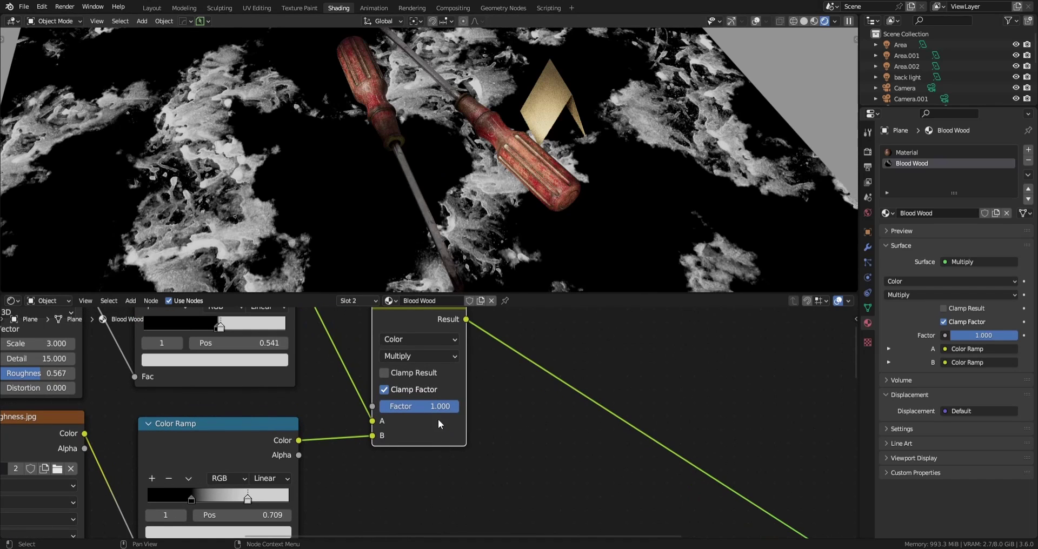
left_click_drag(453, 407, 442, 407)
scroll(551, 343, "up", 1)
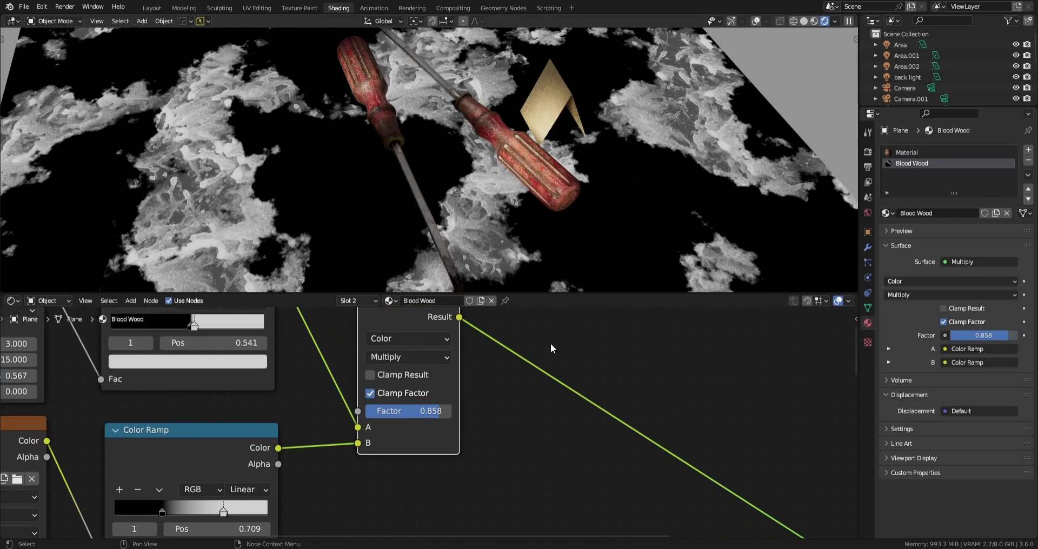
scroll(465, 232, "down", 8)
scroll(459, 183, "up", 1)
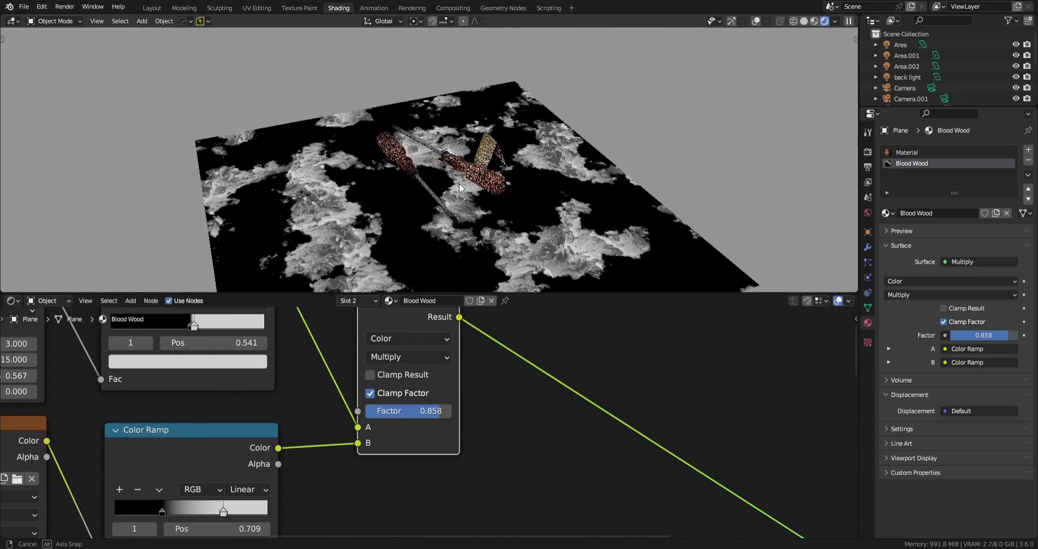
scroll(500, 379, "down", 2)
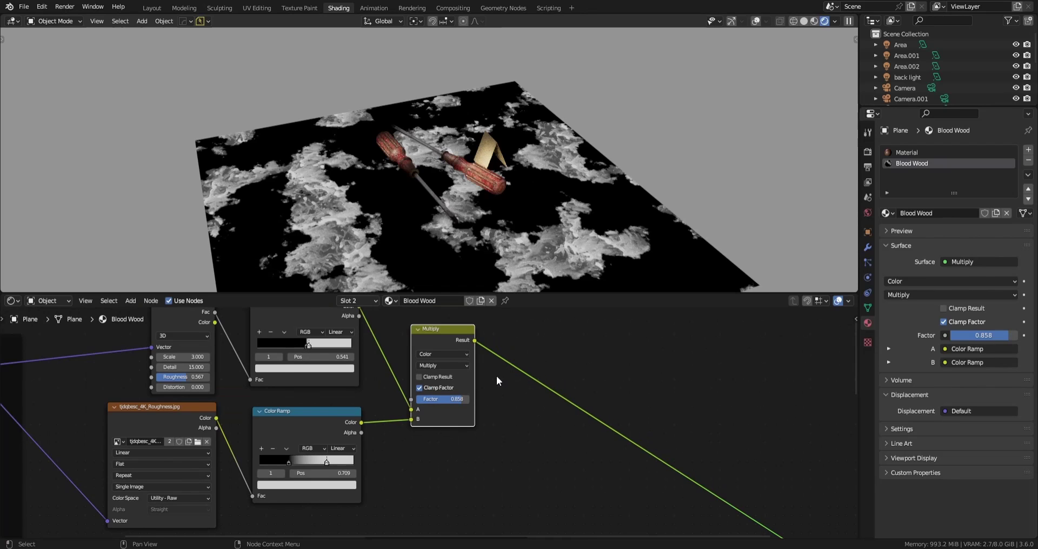
Duplicate the Multiply node and place the unconnected copy in the free space above the Principled BSDF
scroll(496, 375, "down", 1)
scroll(507, 345, "down", 4)
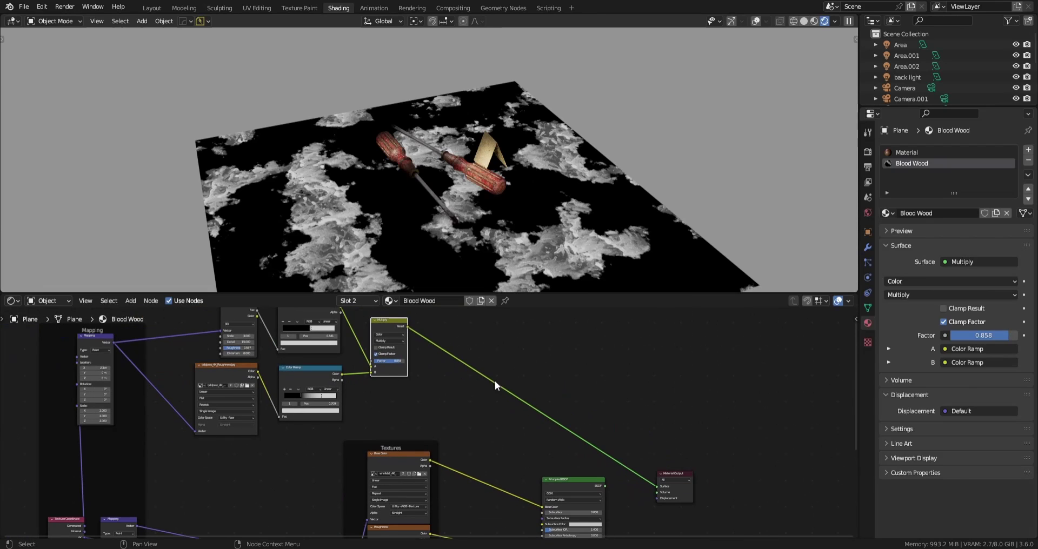
left_click_drag(412, 453, 411, 448)
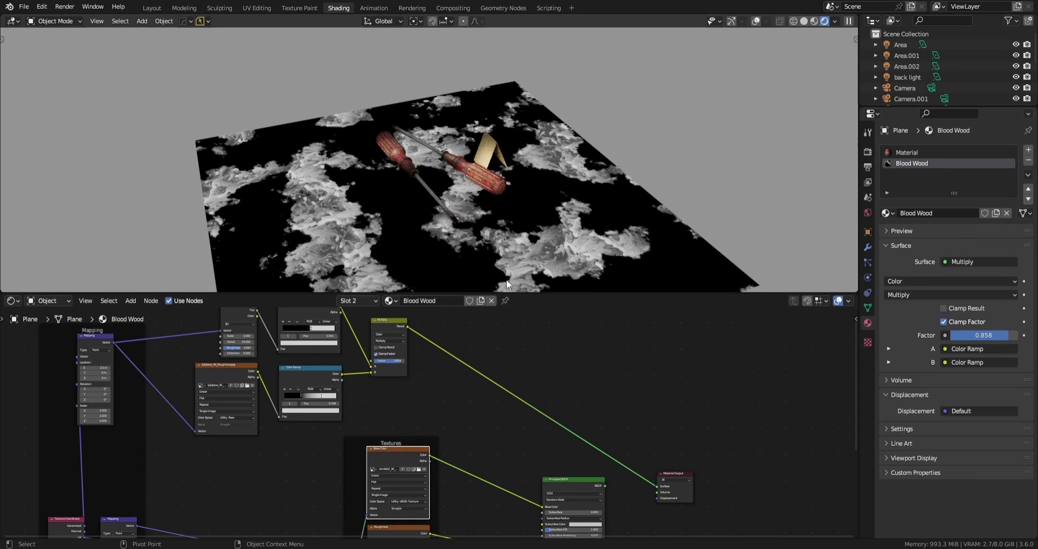
middle_click_drag(462, 193, 462, 209)
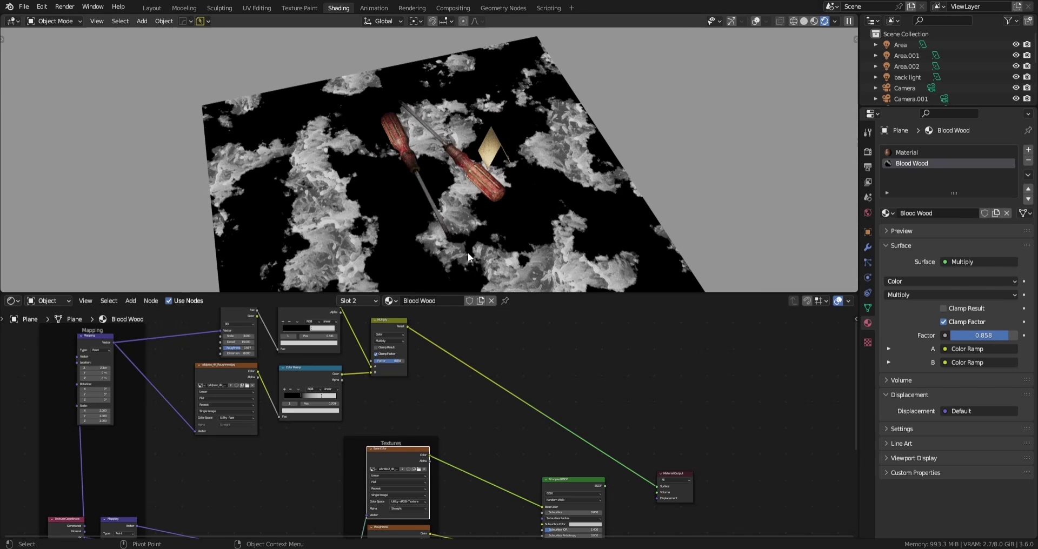
middle_click_drag(550, 459, 359, 447)
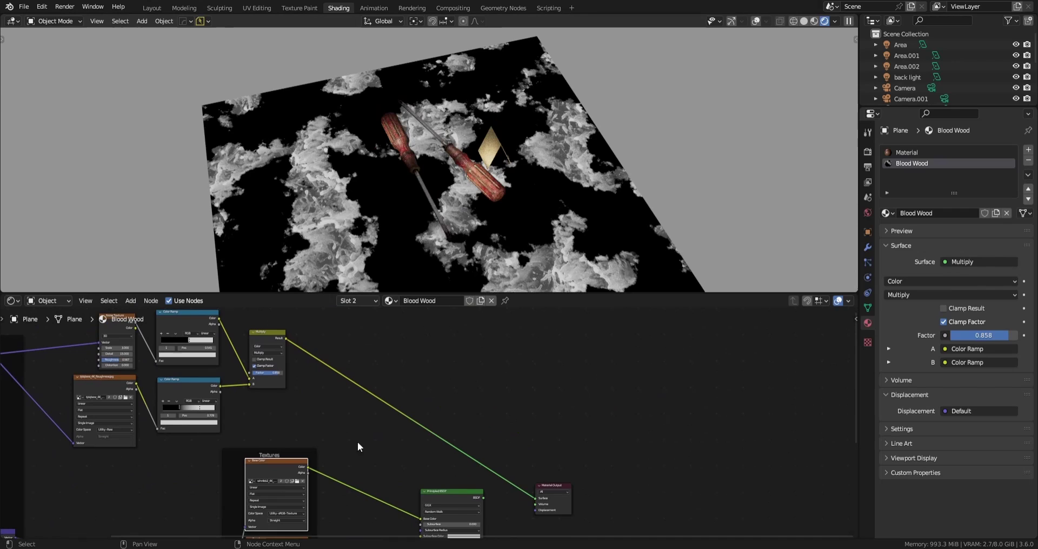
left_click(258, 333)
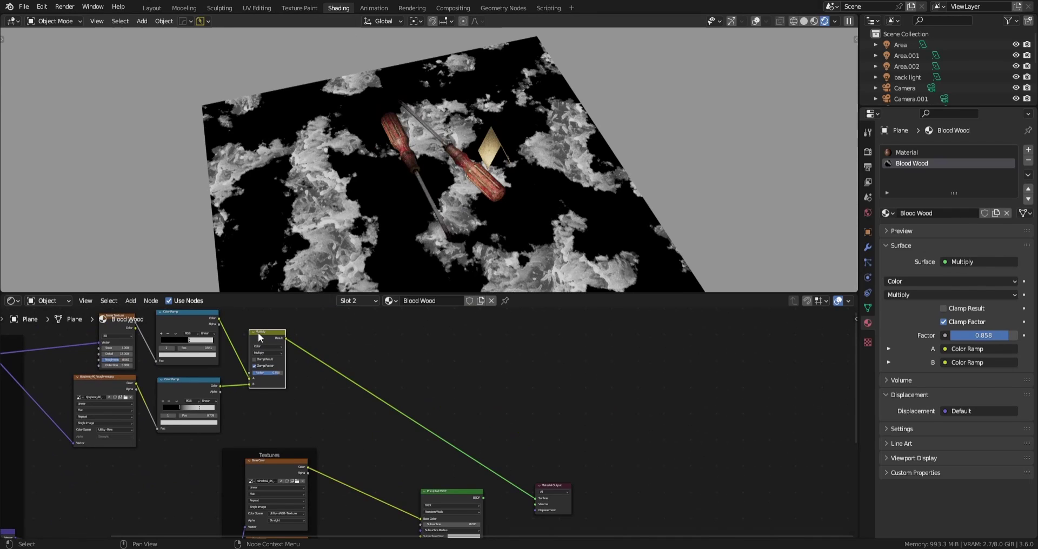
key("shift+d")
left_click(394, 355)
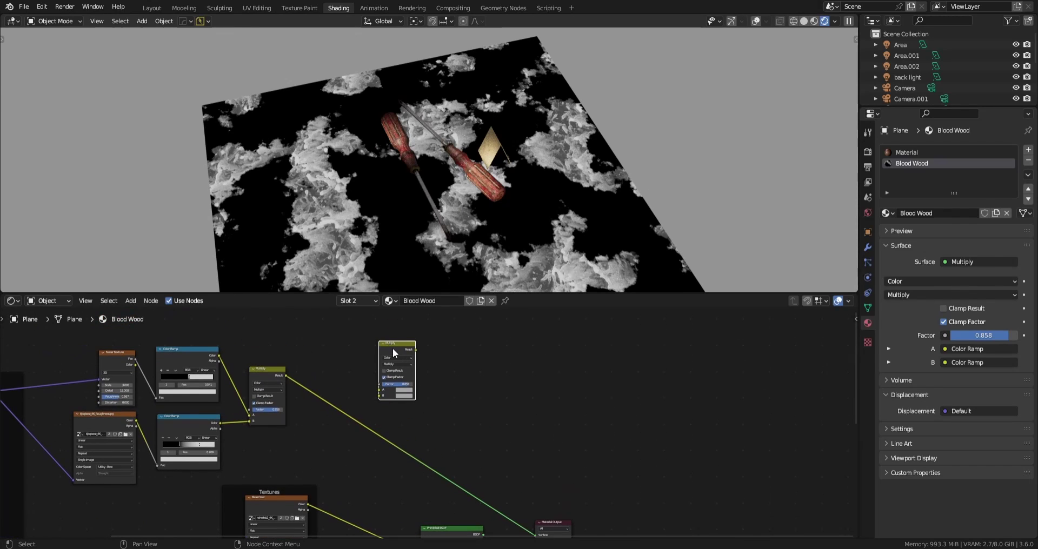
left_click_drag(397, 343, 394, 355)
middle_click_drag(394, 411, 440, 358)
middle_click_drag(358, 334, 338, 368)
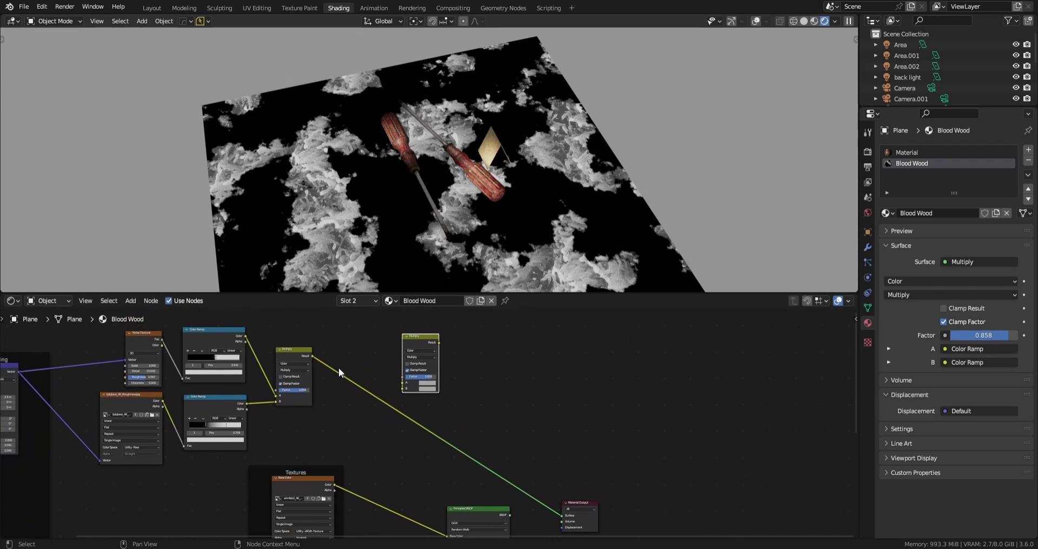
Connect the mask to the copied Multiply node's Factor and the Base Color texture to its A input, and preview the result
left_click_drag(313, 356, 406, 377)
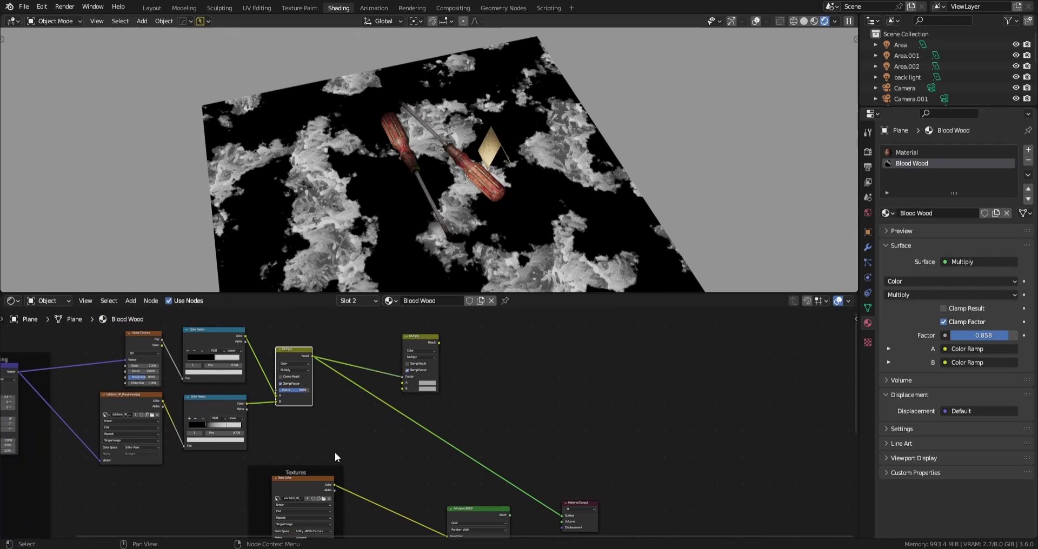
middle_click_drag(335, 452, 326, 417)
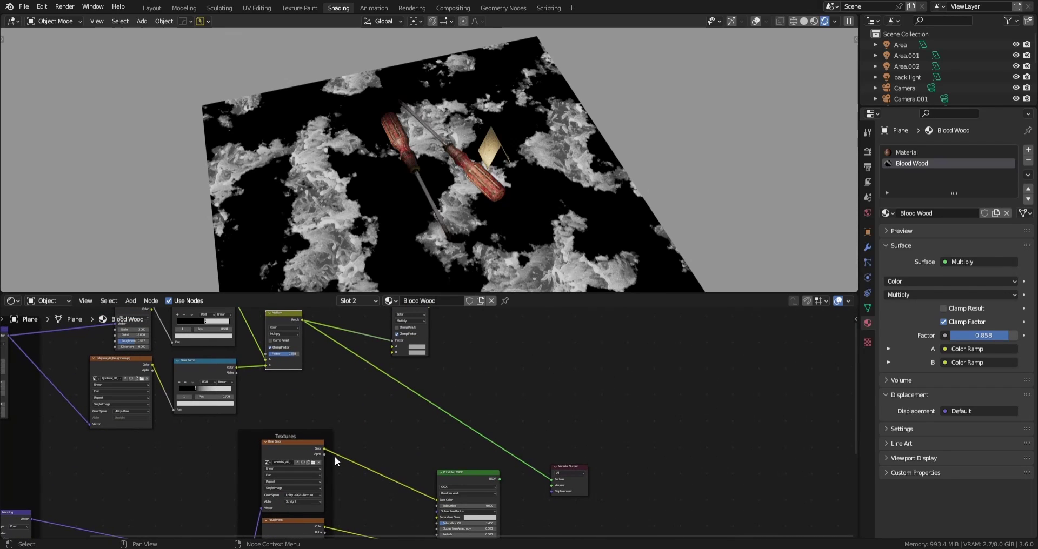
left_click_drag(323, 448, 392, 346)
middle_click_drag(436, 353, 490, 357)
left_click(397, 346, "ctrl+shift")
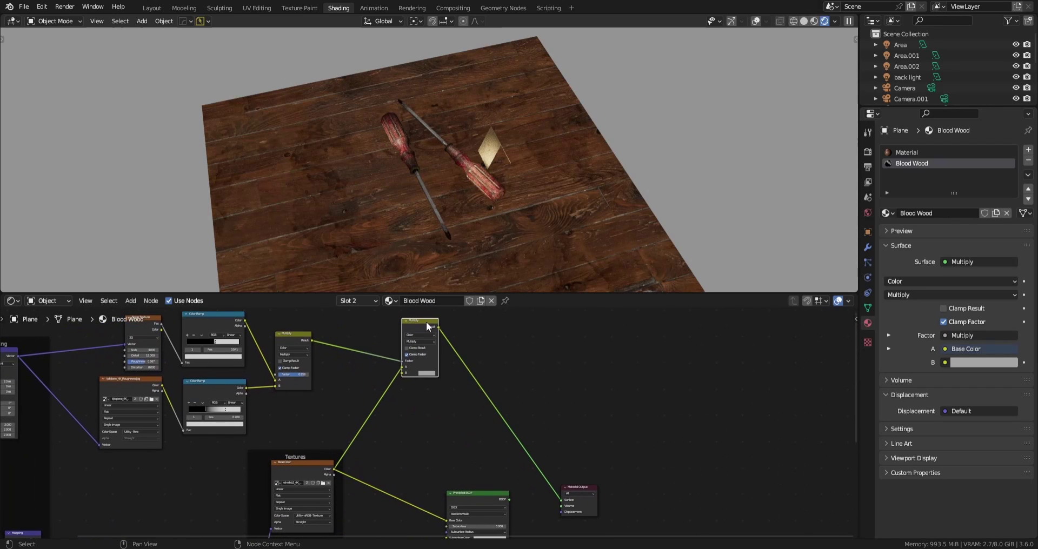
left_click_drag(426, 322, 397, 399)
scroll(441, 407, "up", 2)
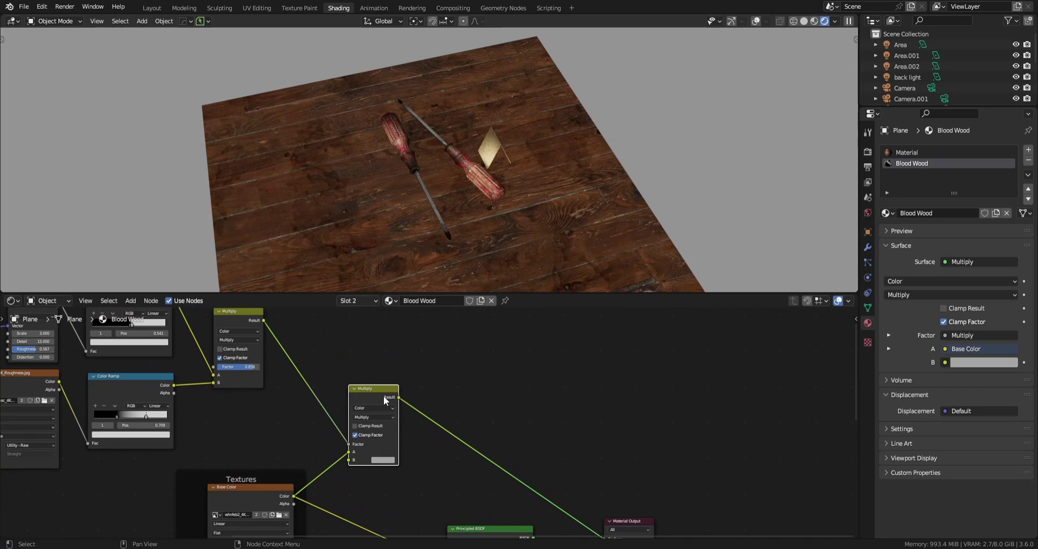
Preview the mask's Multiply node on the plane and examine the Base Color connection into the second Multiply node
middle_click_drag(317, 427, 335, 436)
left_click(267, 323, "ctrl+shift")
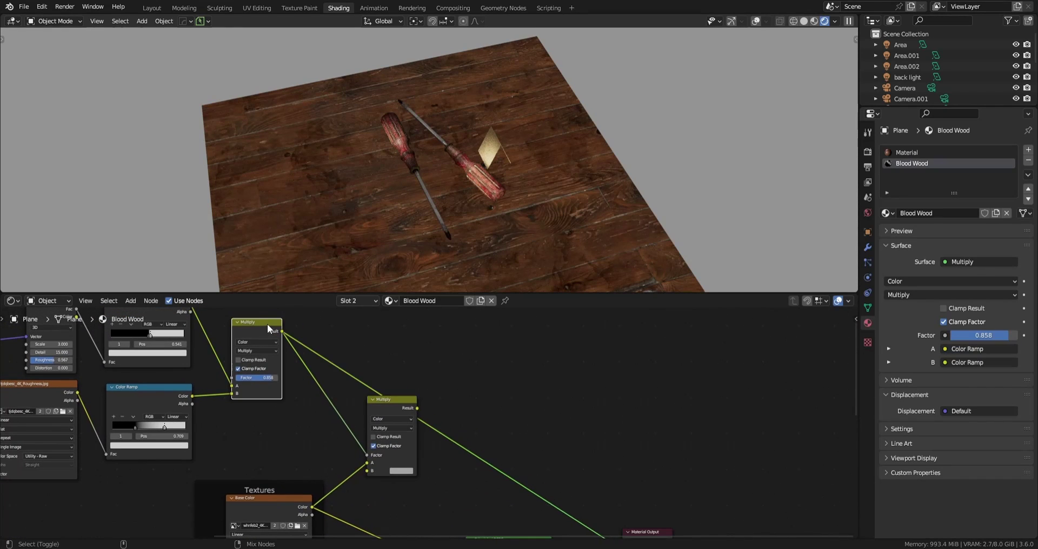
middle_click_drag(345, 355, 364, 384)
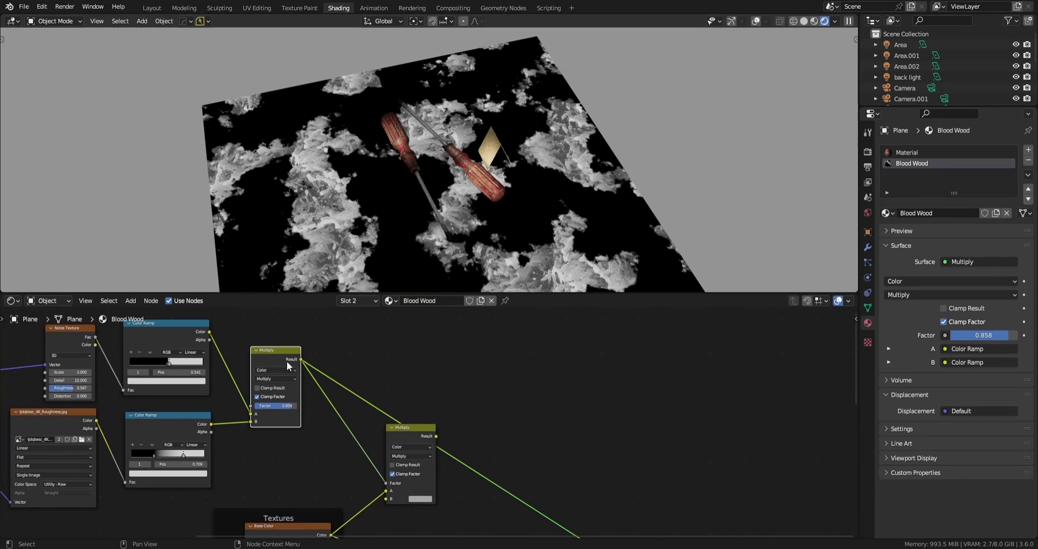
middle_click_drag(412, 446, 404, 350)
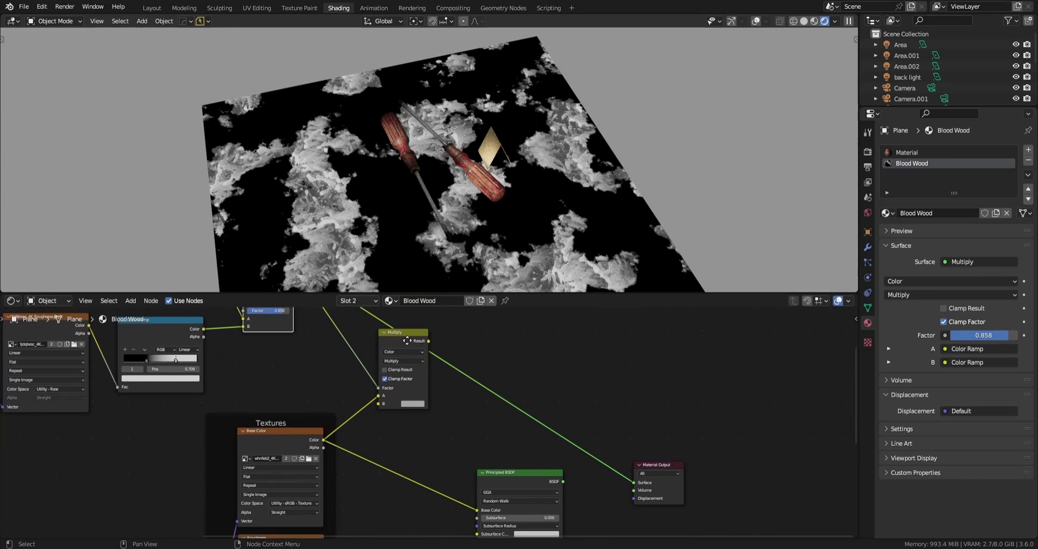
scroll(382, 393, "up", 7)
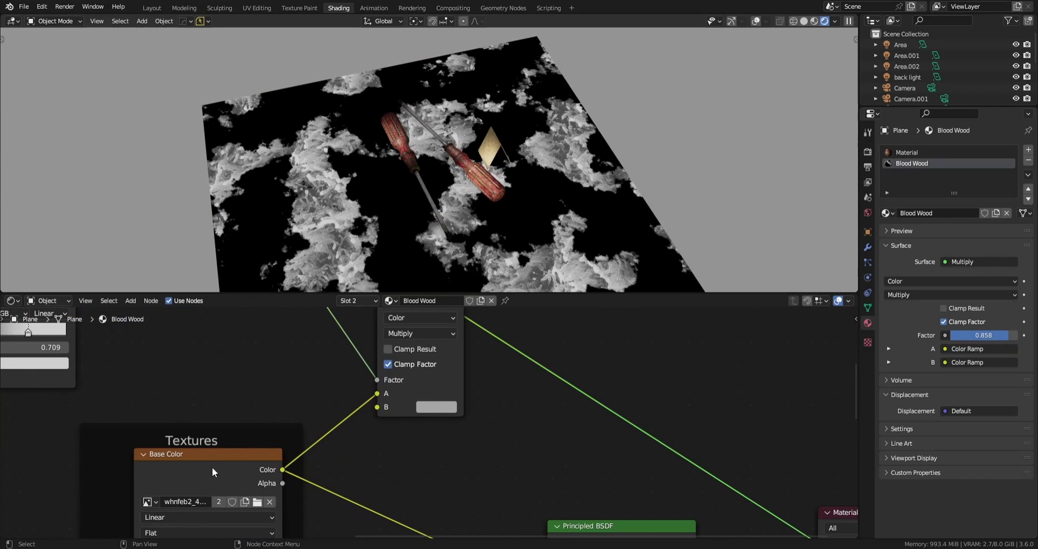
scroll(297, 453, "down", 3)
middle_click_drag(342, 454, 314, 400)
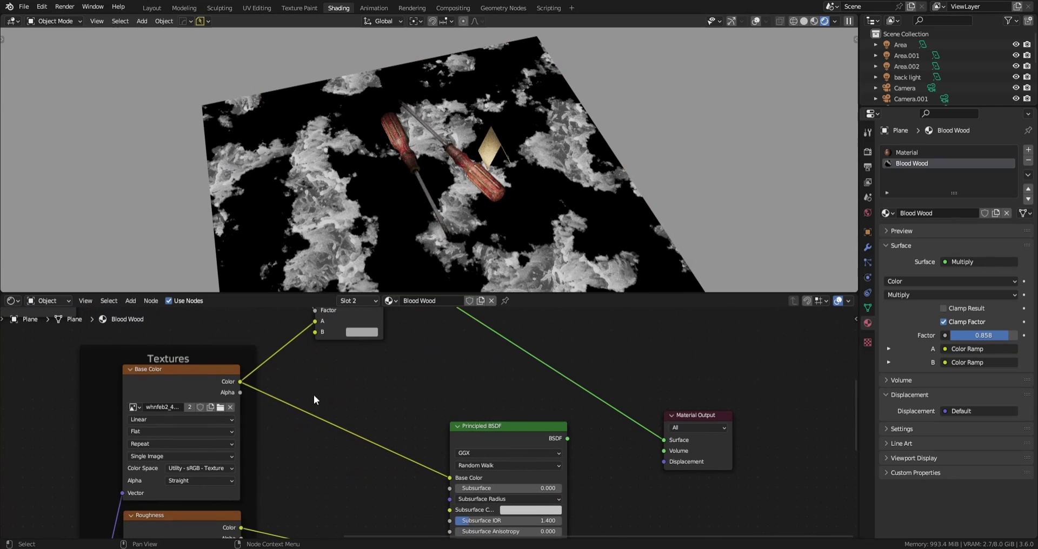
scroll(303, 414, "up", 3)
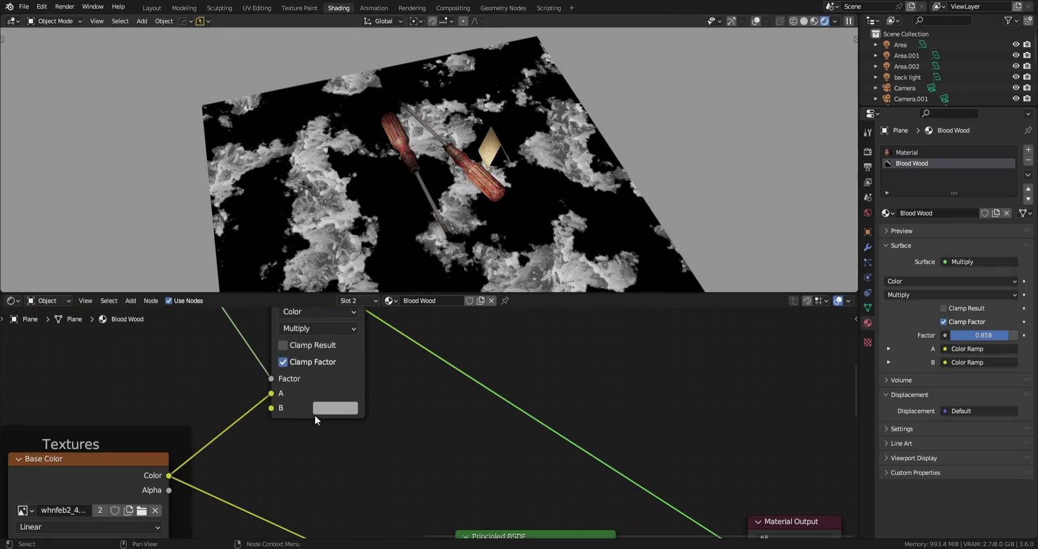
Preview the second Multiply node and set its B color to dark red with hue 0.018, saturation 0.869 and value 0.348
middle_click_drag(422, 388, 409, 477)
left_click(317, 369, "ctrl+shift")
middle_click_drag(444, 401, 470, 364)
scroll(458, 202, "up", 5)
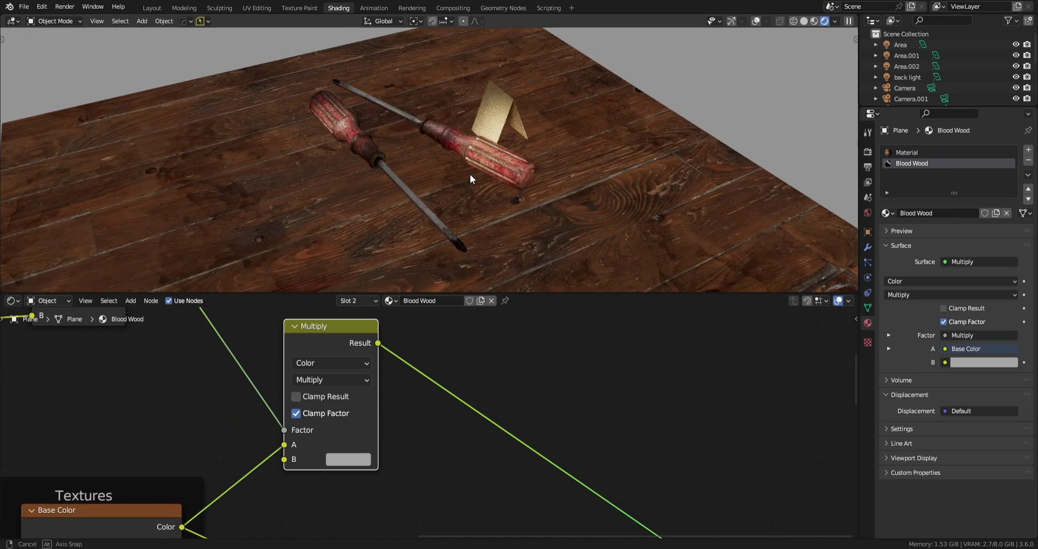
left_click(342, 427)
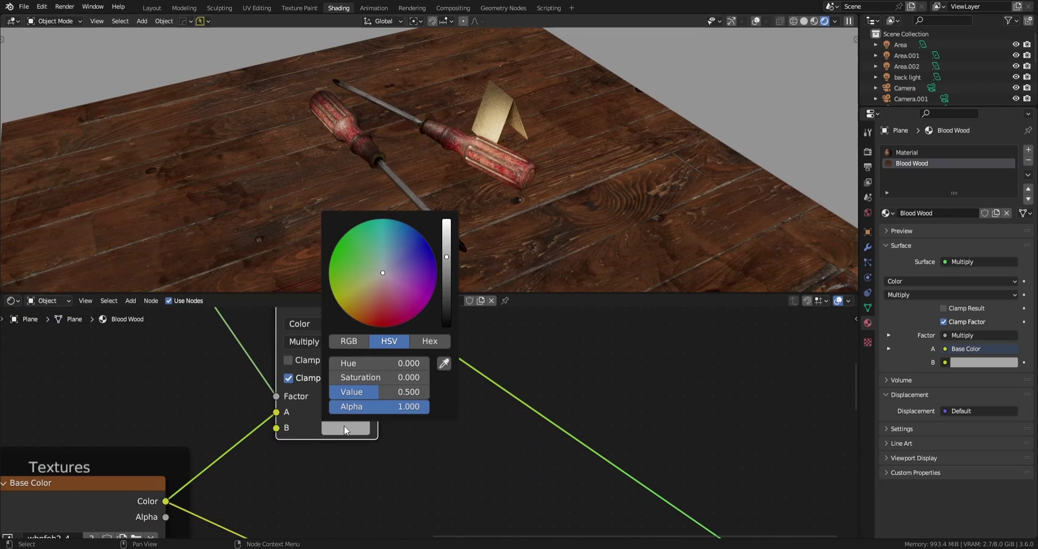
left_click_drag(394, 299, 382, 317)
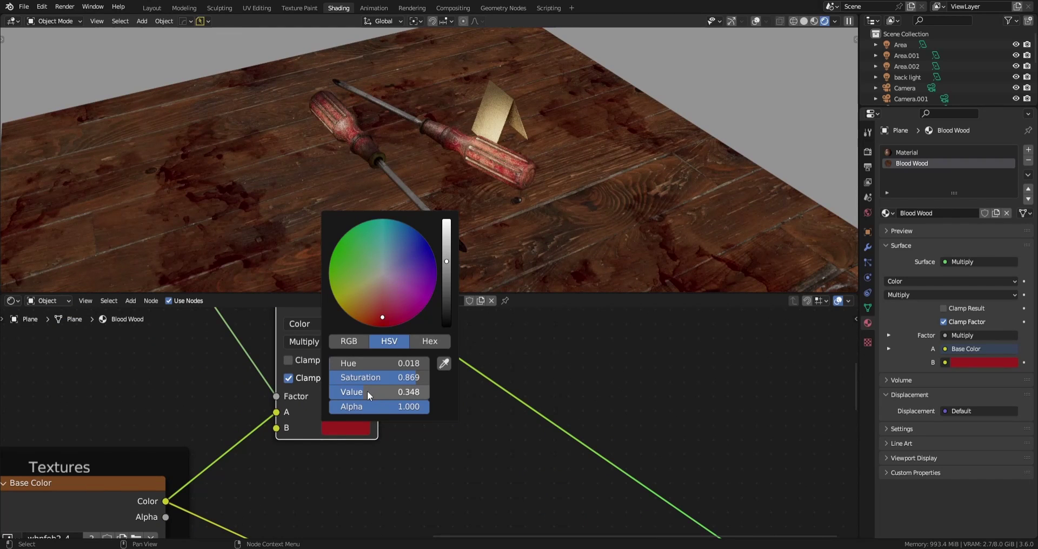
middle_click_drag(473, 225, 462, 198)
scroll(450, 426, "down", 2)
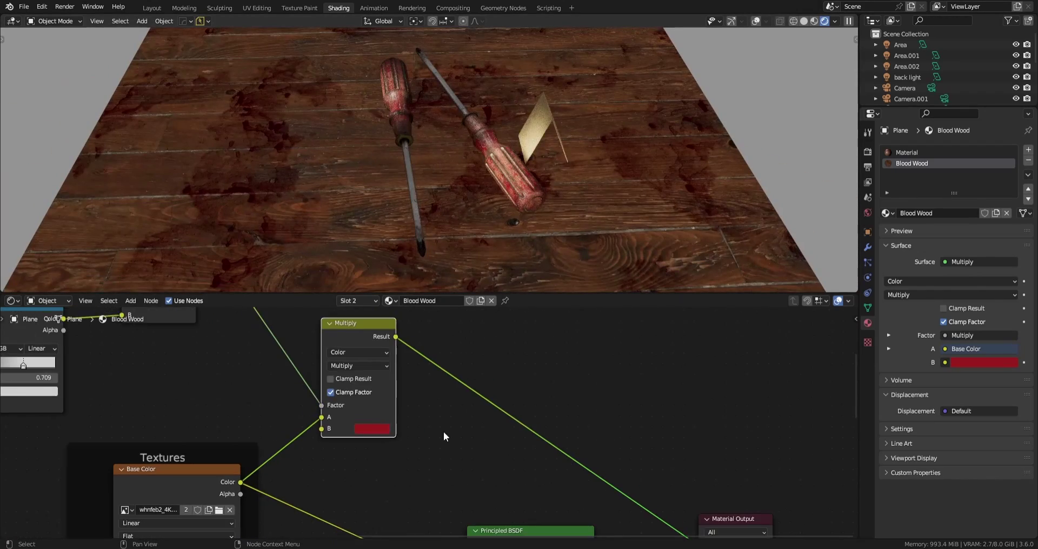
Feed the red Multiply node into the Principled BSDF's Base Color and preview the full shader around the screwdrivers
scroll(443, 432, "down", 5)
middle_click_drag(426, 378, 402, 416)
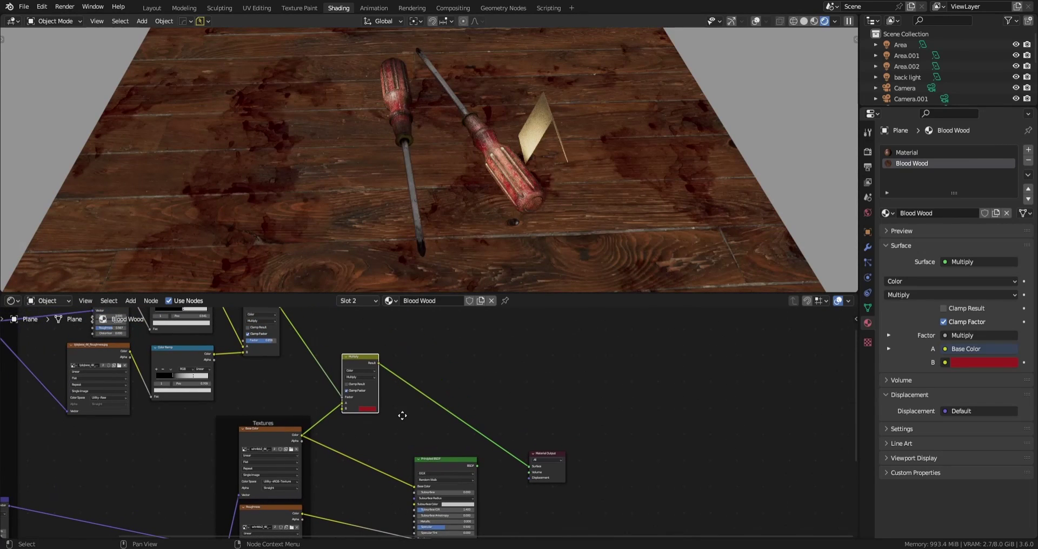
left_click_drag(364, 366, 414, 487)
left_click_drag(342, 391, 360, 440)
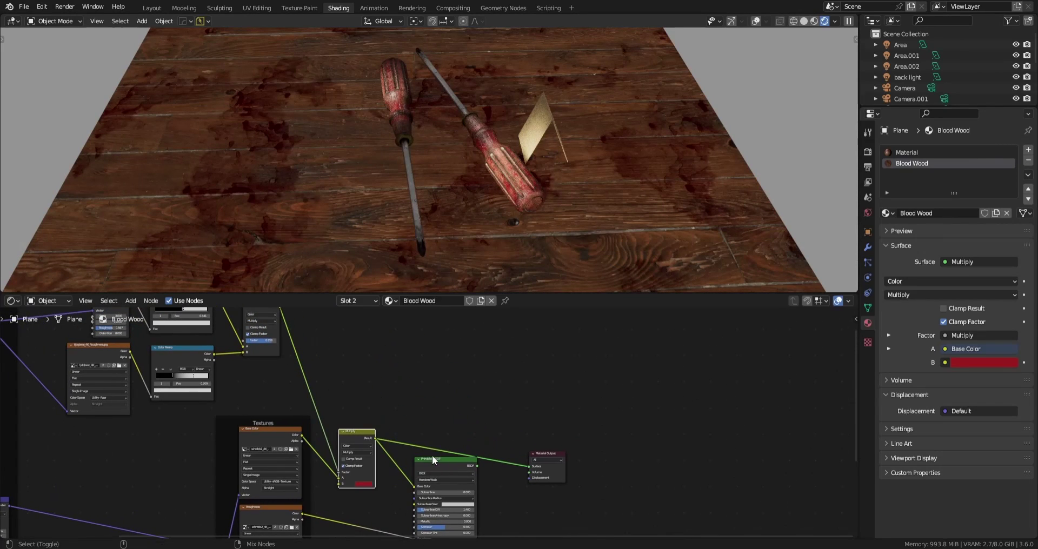
left_click(467, 466)
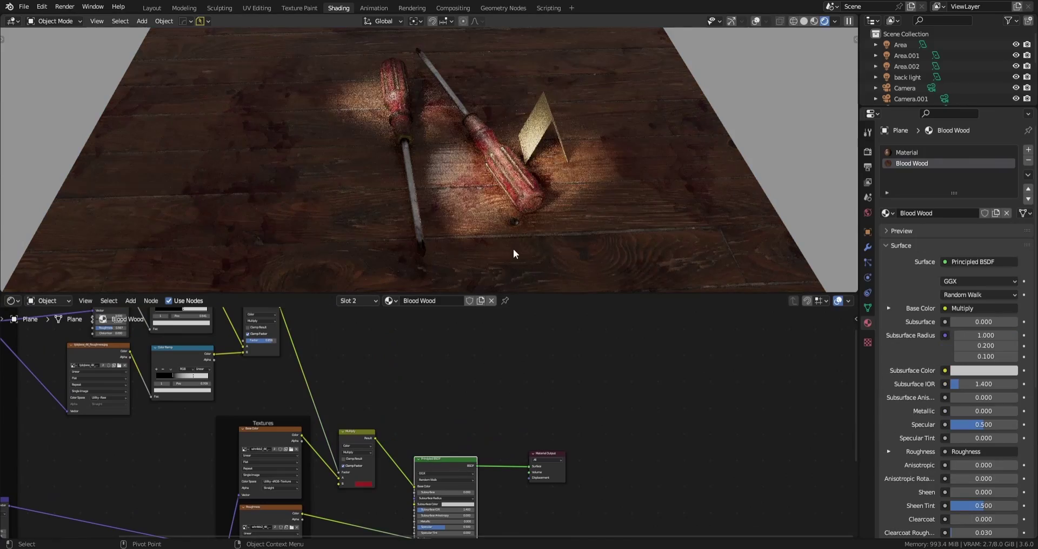
middle_click_drag(546, 178, 387, 203)
scroll(457, 224, "up", 3)
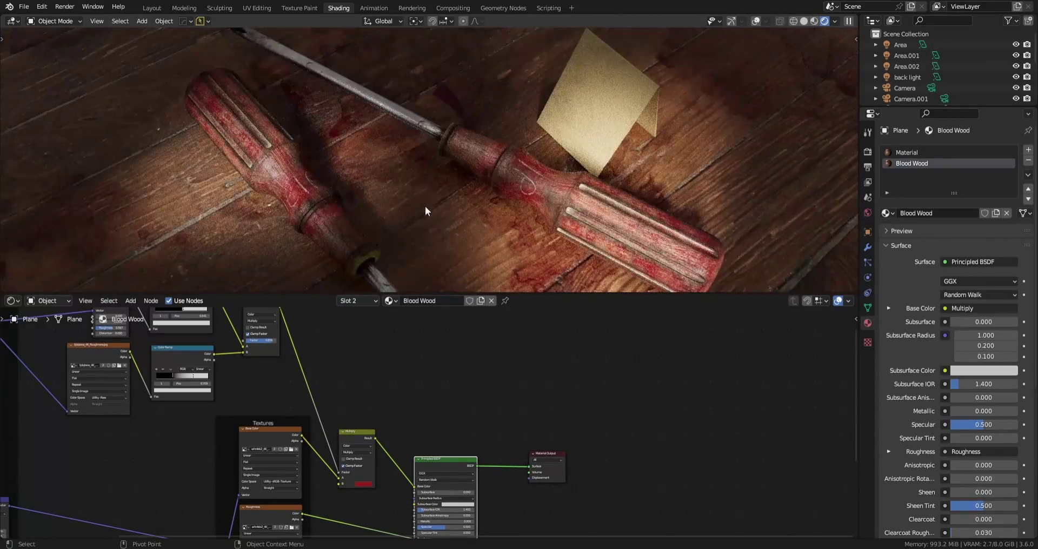
scroll(465, 205, "up", 3)
scroll(532, 215, "down", 2)
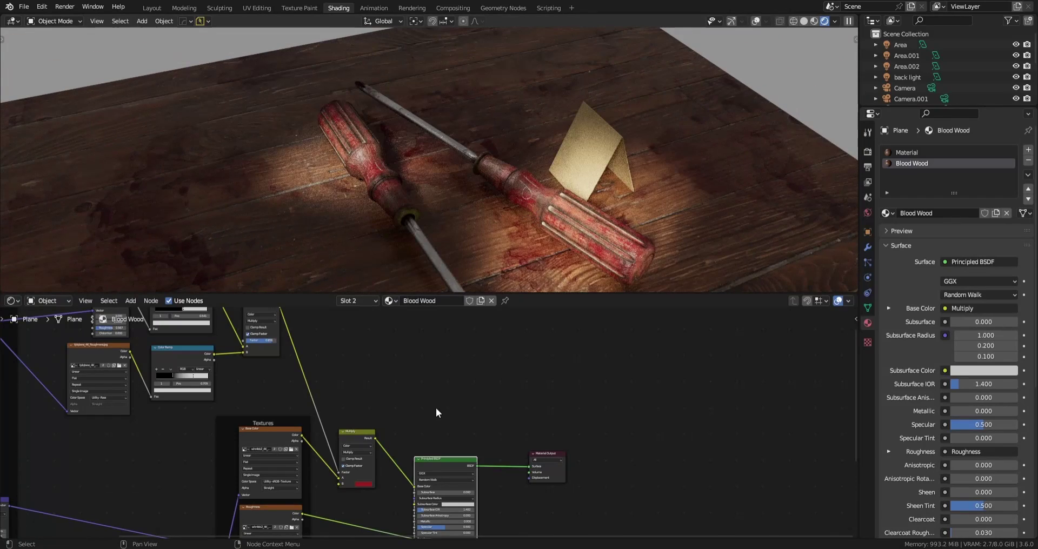
Rearrange the node tree by moving the Textures group away from the Principled BSDF and raising the red Multiply node beside the mask nodes
scroll(394, 352, "down", 5)
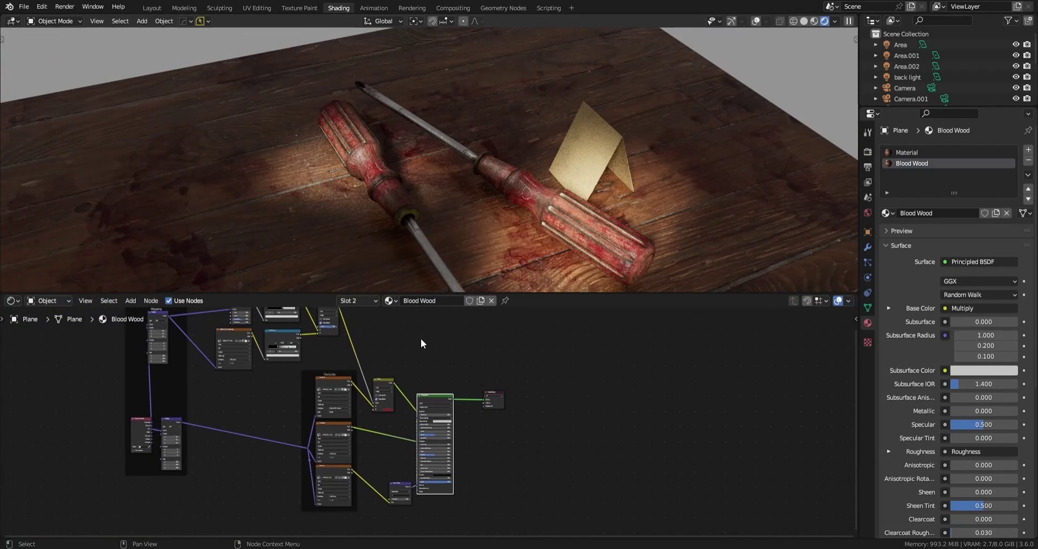
left_click_drag(266, 388, 320, 483)
left_click_drag(327, 384, 263, 398)
middle_click_drag(454, 356, 449, 348)
left_click_drag(378, 376, 381, 334)
middle_click_drag(447, 344, 461, 387)
left_click_drag(394, 379, 383, 368)
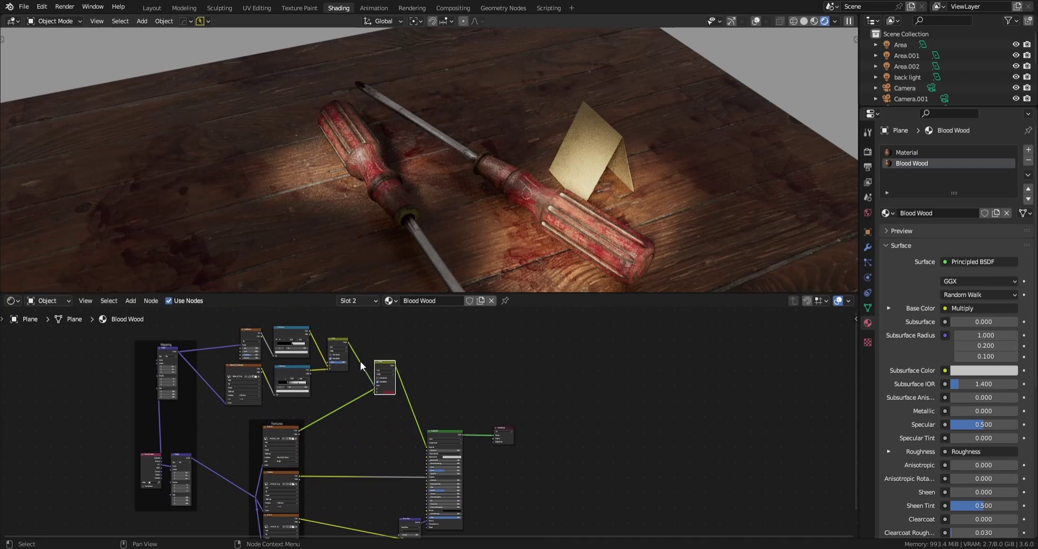
middle_click_drag(359, 446, 350, 426)
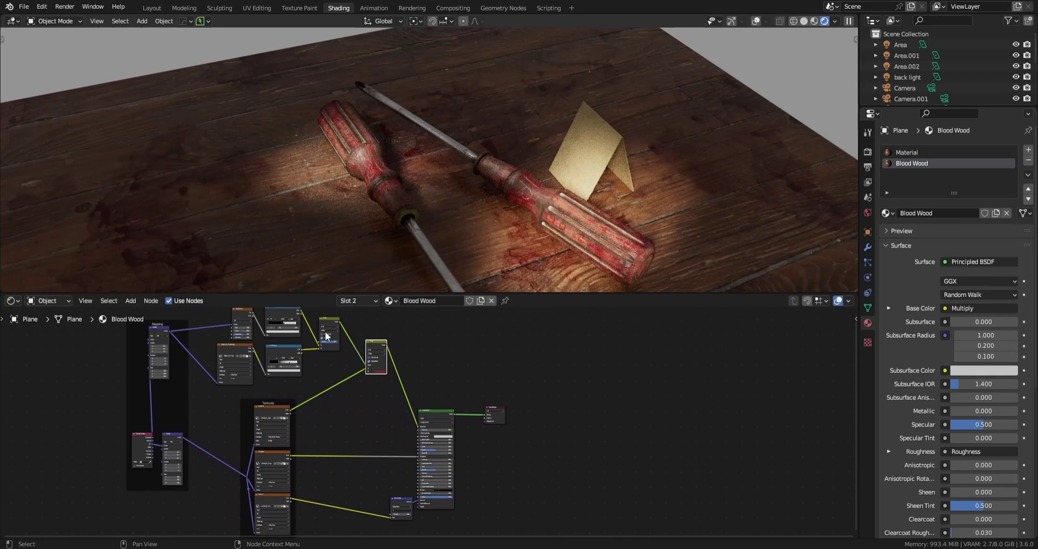
Preview the mask's Multiply node and the wood's Roughness texture on the plane to compare them
scroll(329, 323, "up", 2)
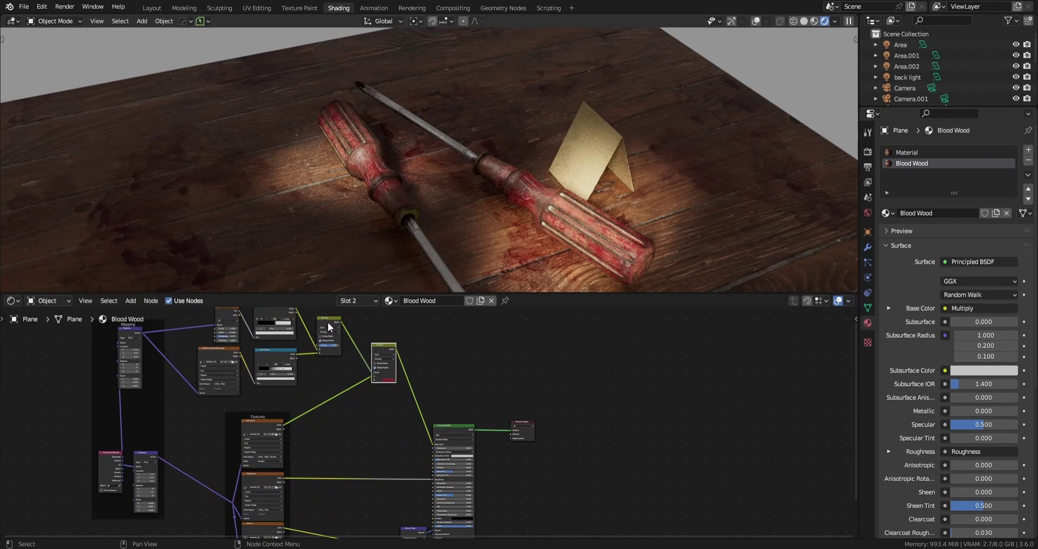
left_click(326, 319, "ctrl+shift")
scroll(316, 430, "up", 2)
middle_click_drag(316, 431, 321, 394)
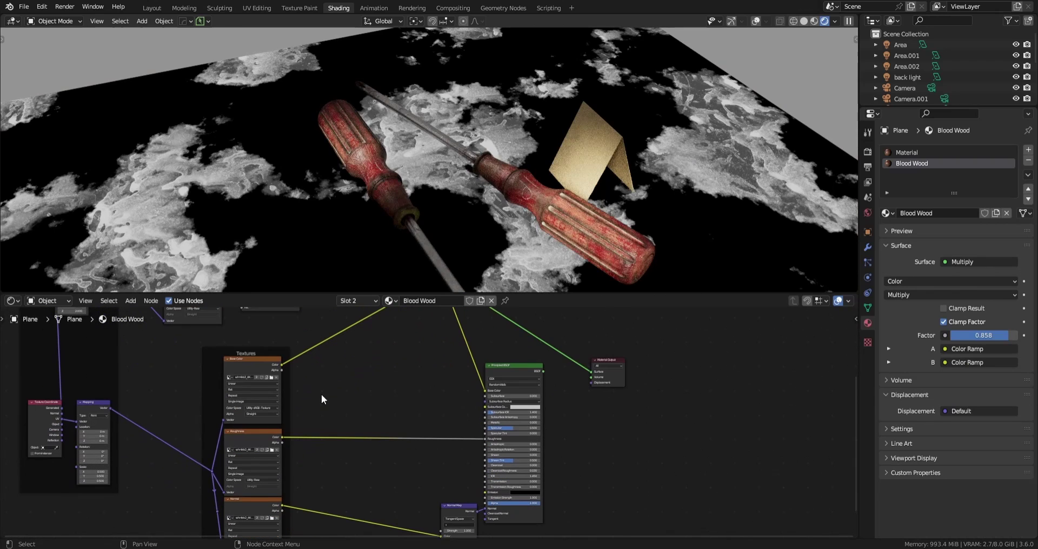
left_click(255, 432, "ctrl+shift")
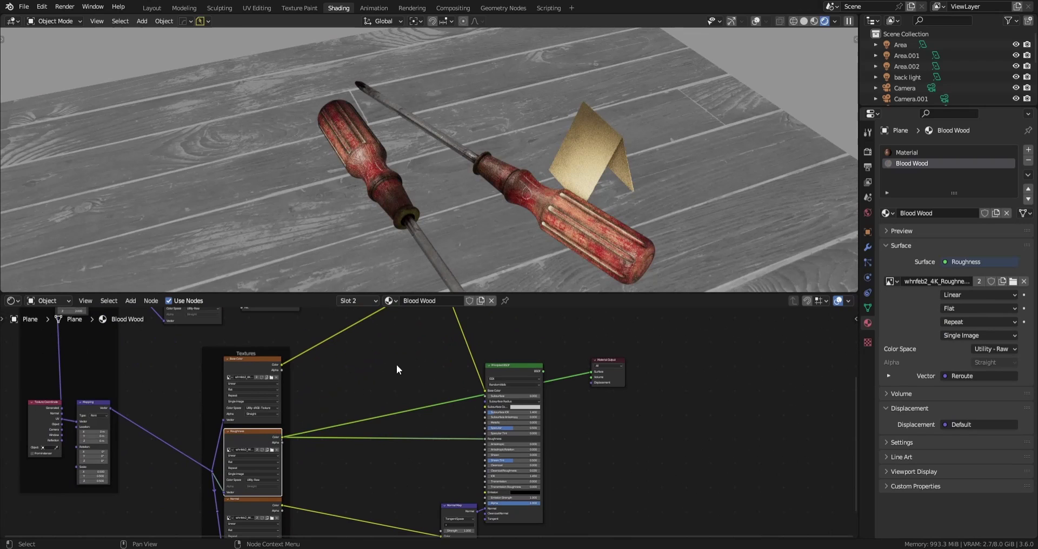
middle_click_drag(396, 366, 395, 430)
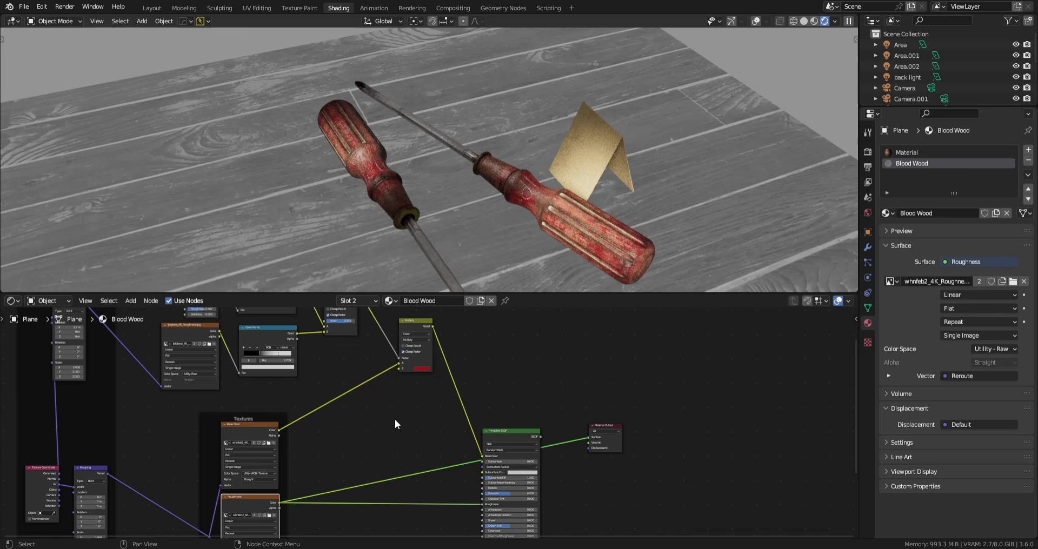
scroll(395, 420, "down", 3)
Place a reset duplicate of the lower Color Ramp beside the Principled BSDF and return the preview to the full shader
left_click_drag(346, 341, 346, 353)
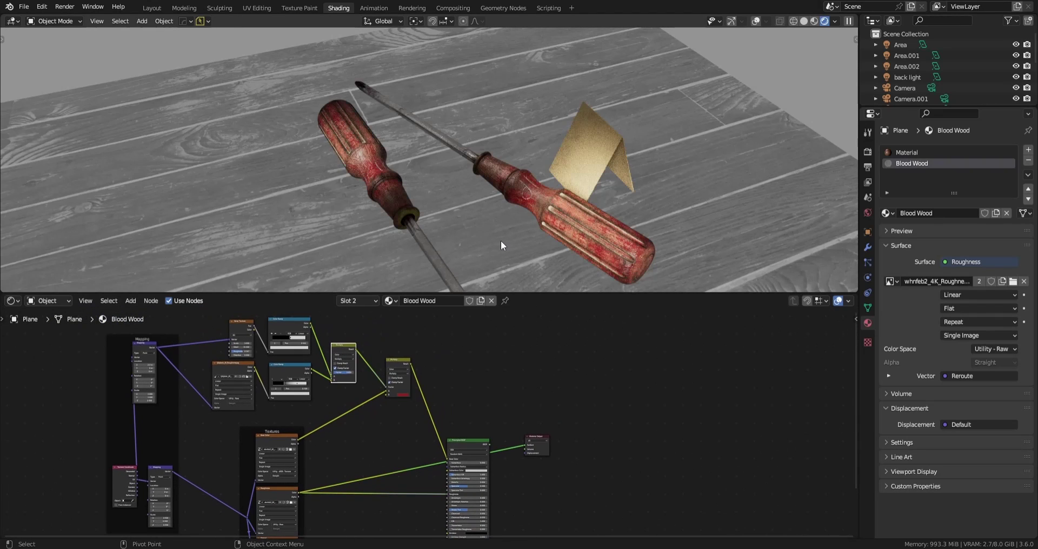
middle_click_drag(410, 453, 356, 423)
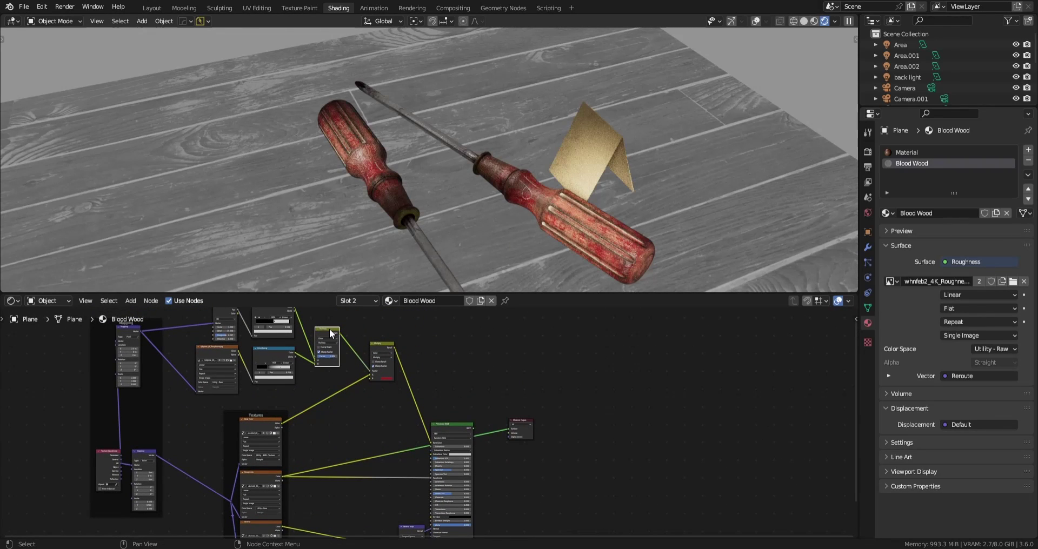
left_click(261, 348)
key("shift+d")
left_click(353, 412)
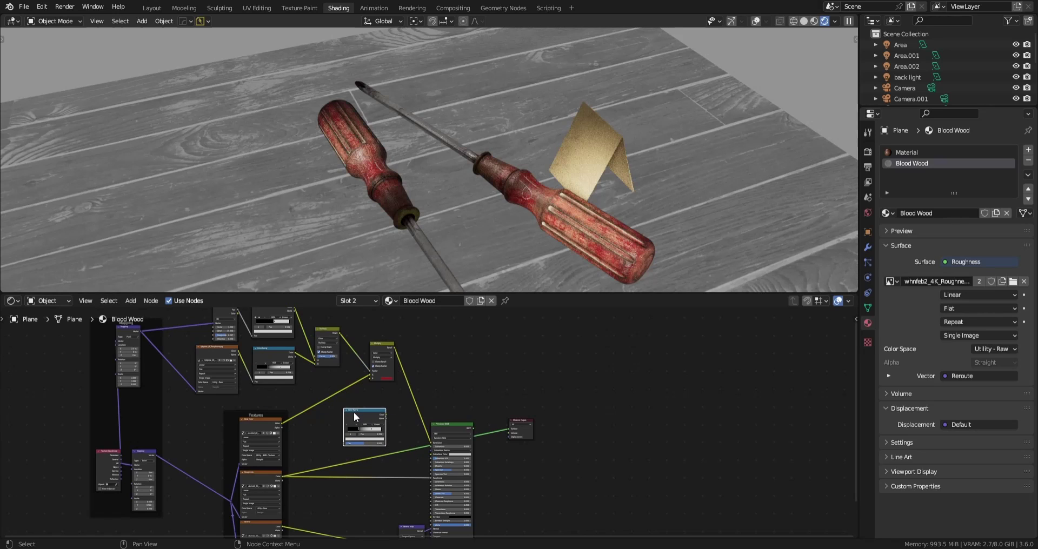
key("BackSpace")
left_click(437, 444, "ctrl+shift")
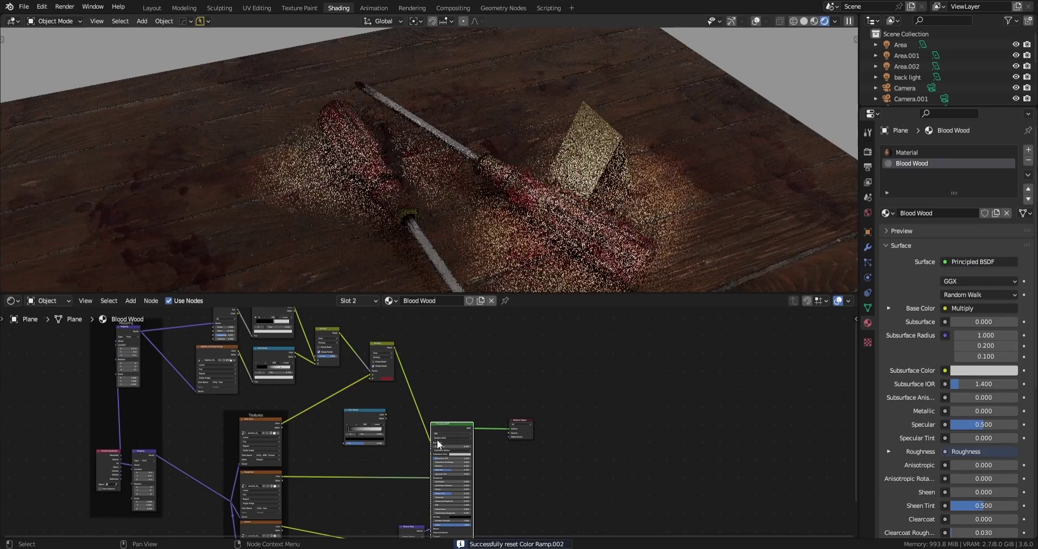
Connect the mask's Multiply result to the new Color Ramp's Fac input and preview the ramp on the plane
middle_click_drag(437, 444, 503, 379)
left_click_drag(426, 340, 434, 355)
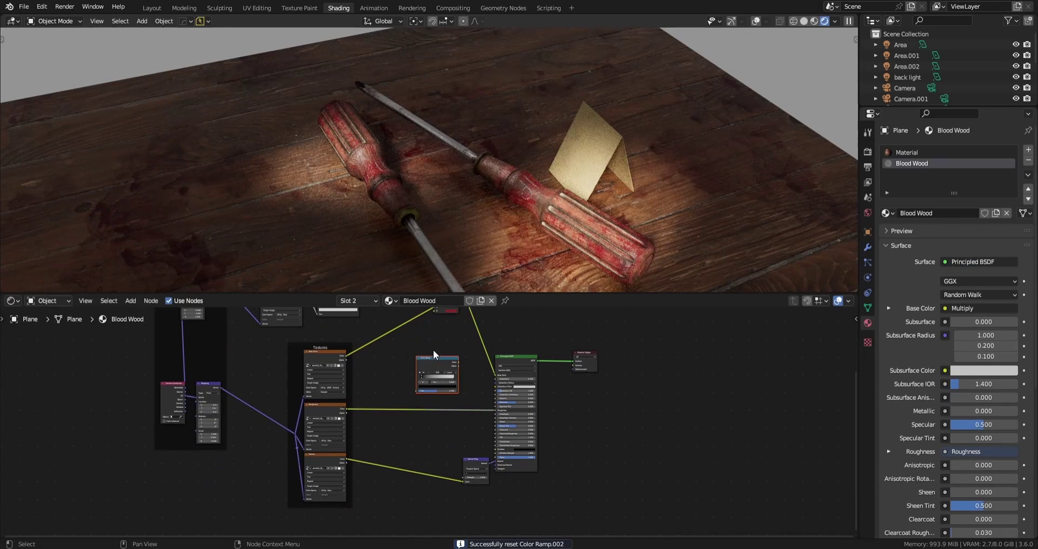
middle_click_drag(432, 337, 385, 407)
left_click_drag(346, 330, 368, 471)
scroll(412, 456, "up", 2)
left_click(386, 434, "ctrl+shift")
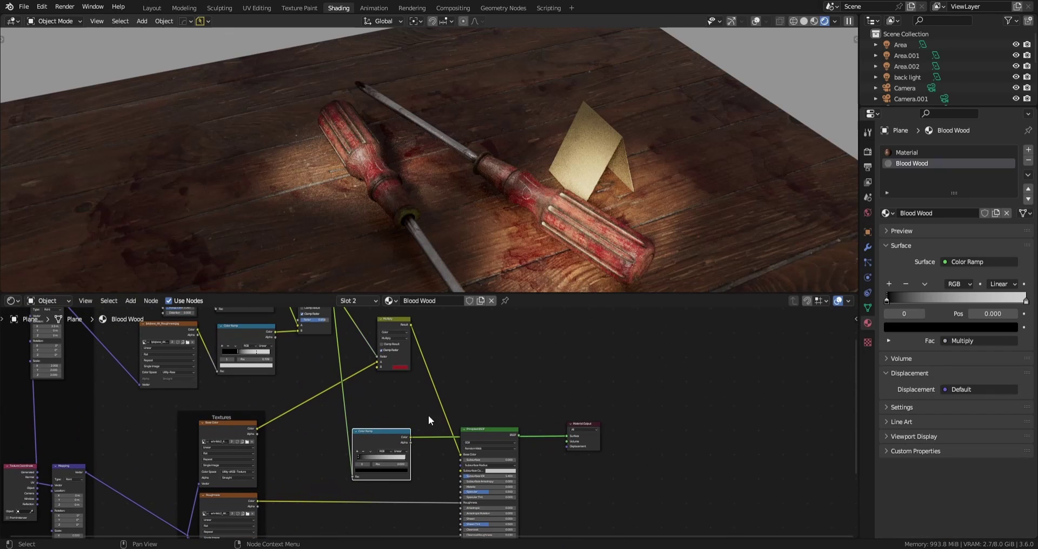
Move the new Color Ramp slightly away from the Principled BSDF and inspect its output across the whole plane
scroll(506, 190, "down", 4)
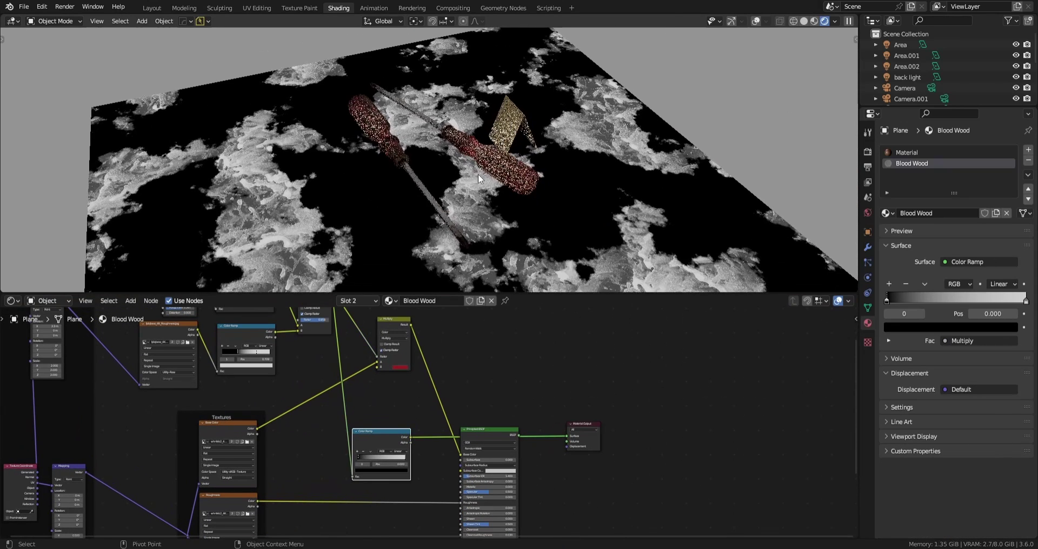
middle_click_drag(394, 409, 415, 318)
left_click_drag(389, 346, 377, 349)
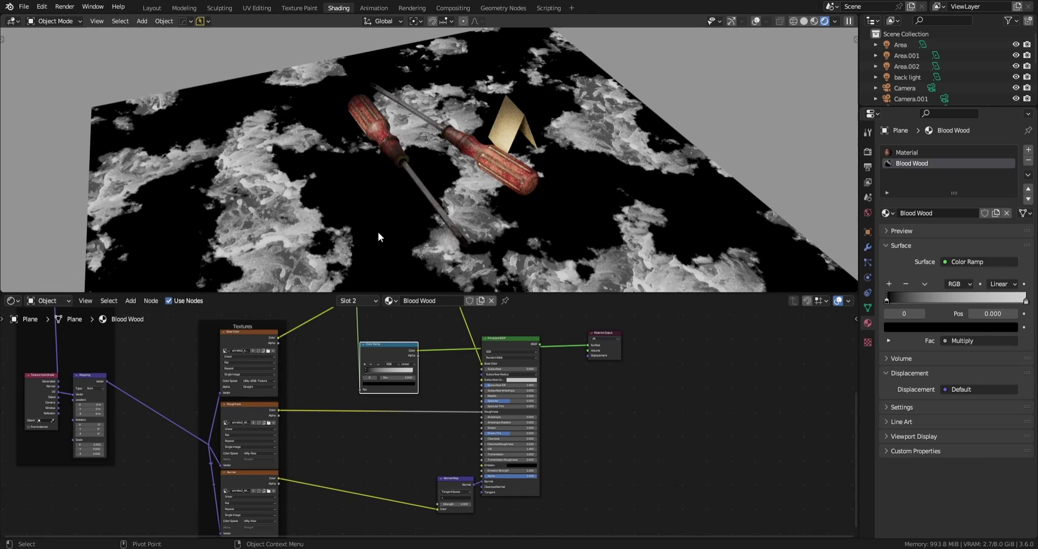
scroll(396, 189, "down", 3)
middle_click_drag(553, 245, 385, 200)
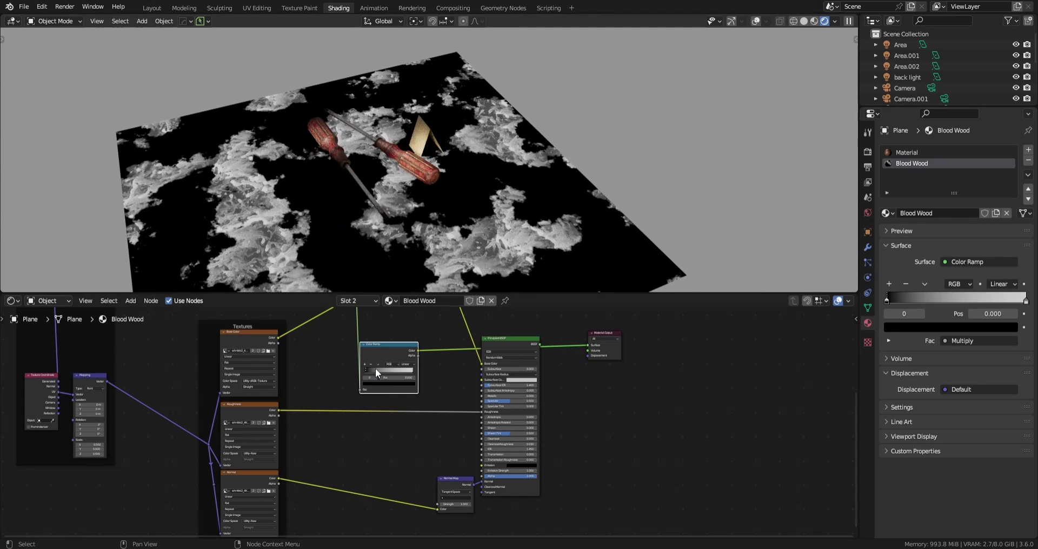
Reverse the new Color Ramp so its gradient runs from white to black
scroll(378, 368, "up", 4)
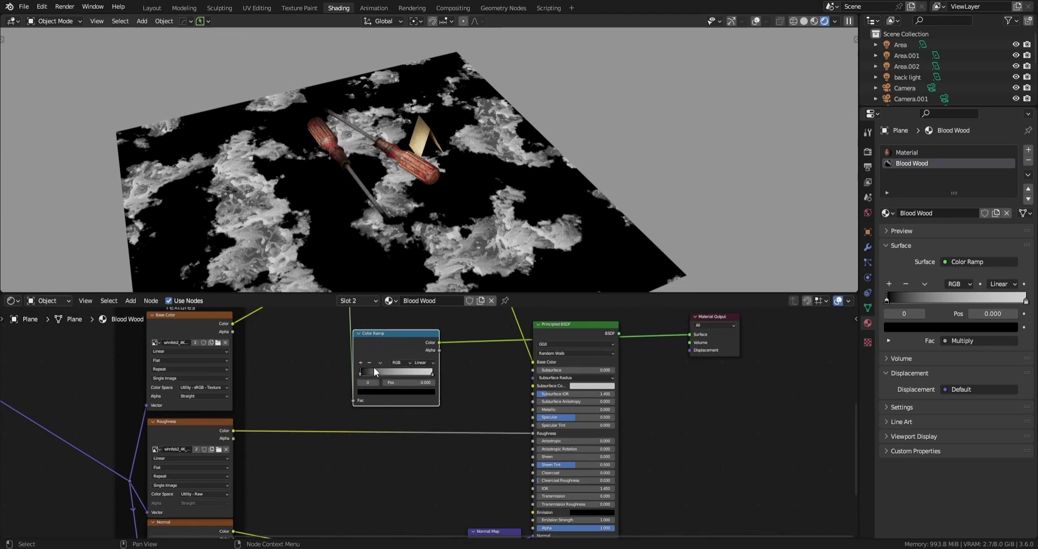
left_click_drag(353, 376, 372, 378)
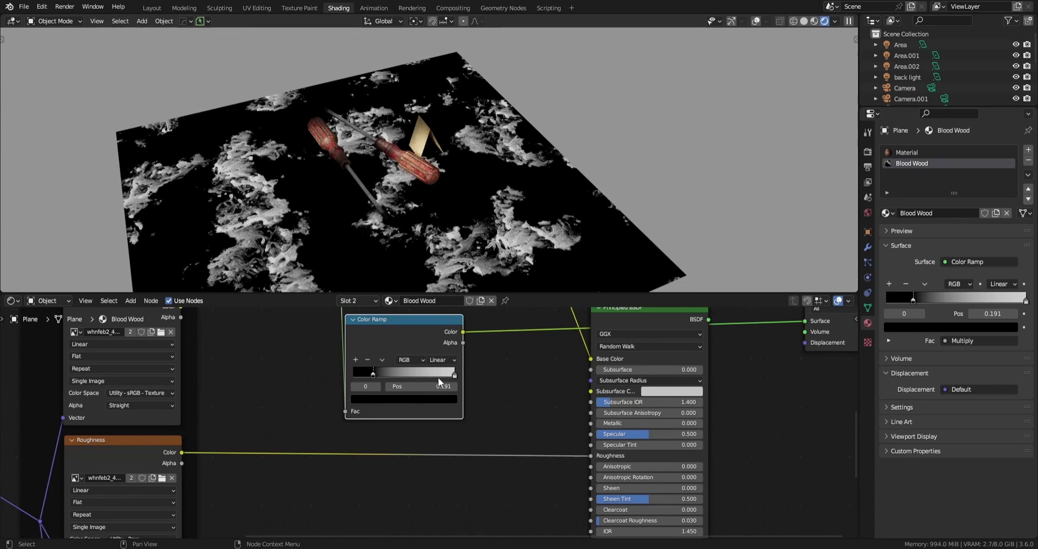
left_click_drag(453, 374, 475, 377)
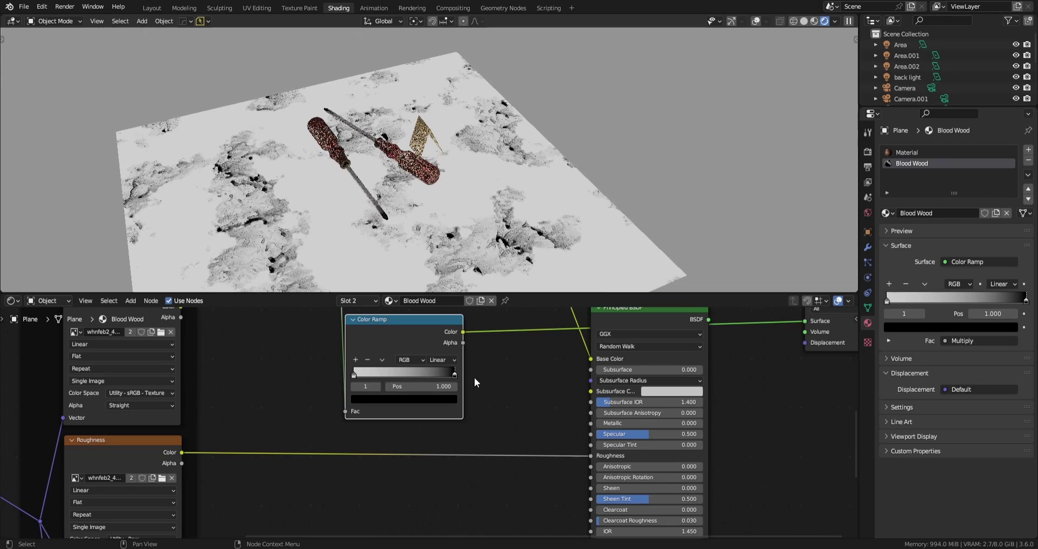
Inspect the inverted mask on the plane, move the Color Ramp slightly and set its black stop to position 0.400
middle_click_drag(271, 225, 288, 223, "shift")
scroll(307, 208, "up", 5)
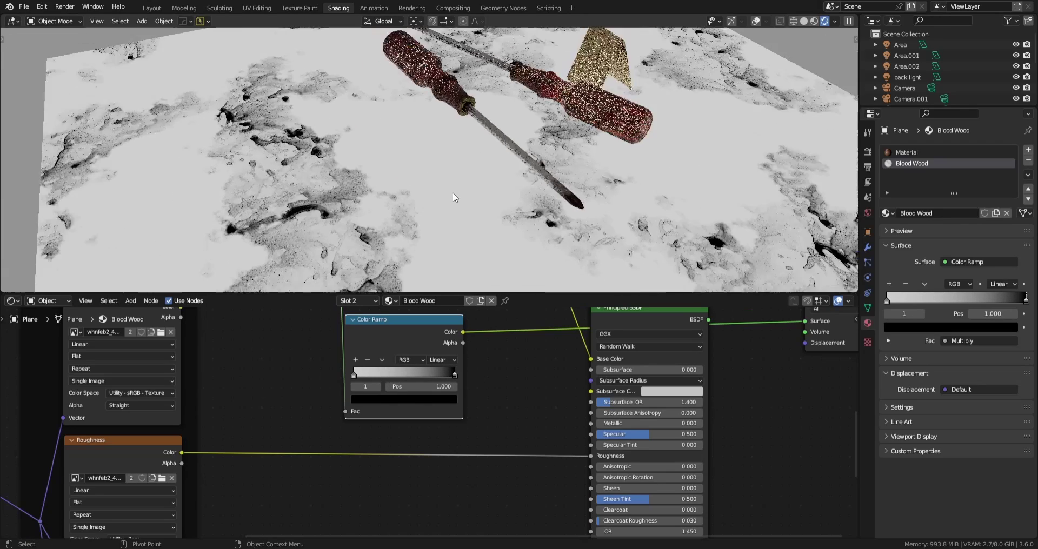
scroll(449, 257, "down", 5)
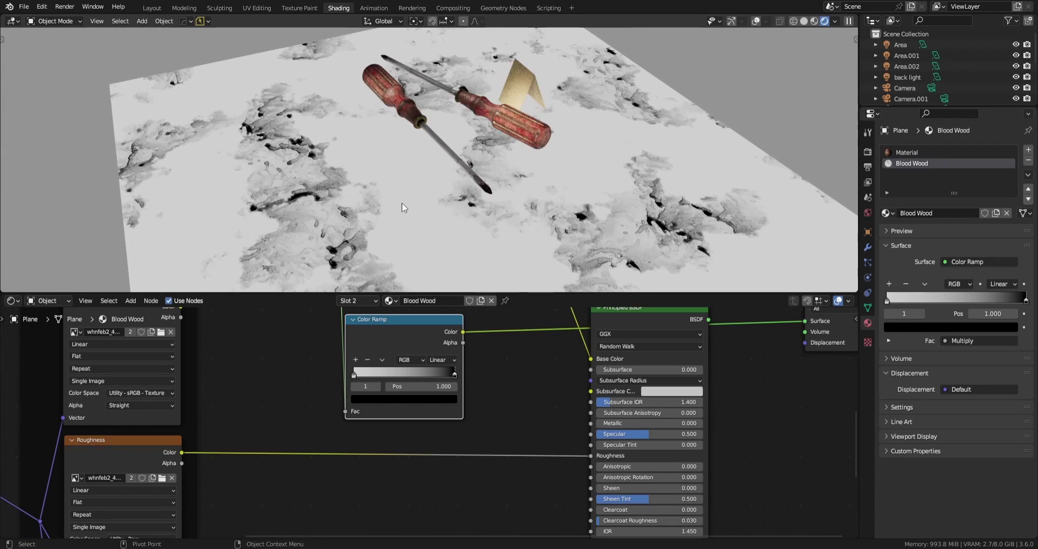
left_click_drag(394, 332, 397, 347)
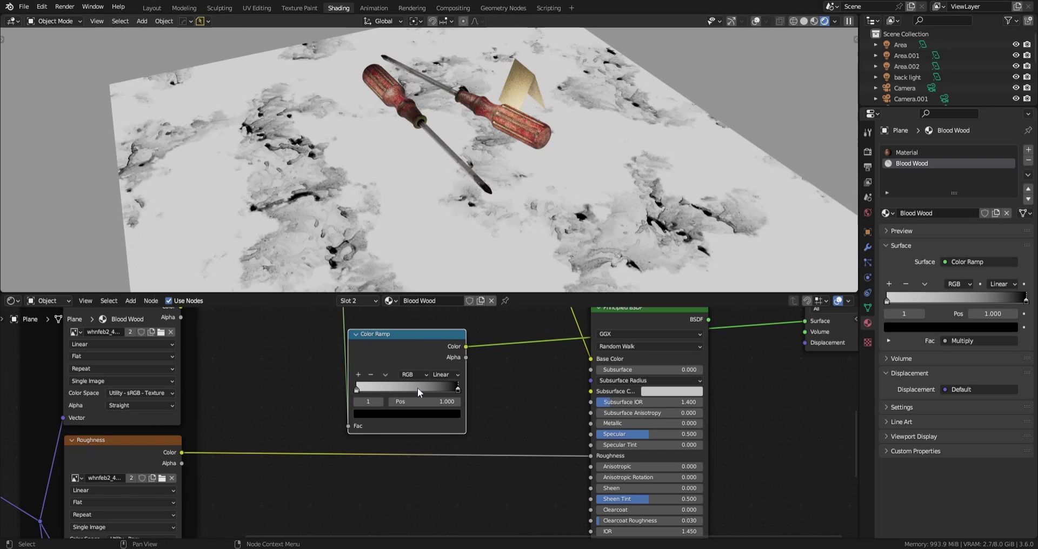
left_click_drag(458, 389, 398, 395)
scroll(534, 375, "down", 4)
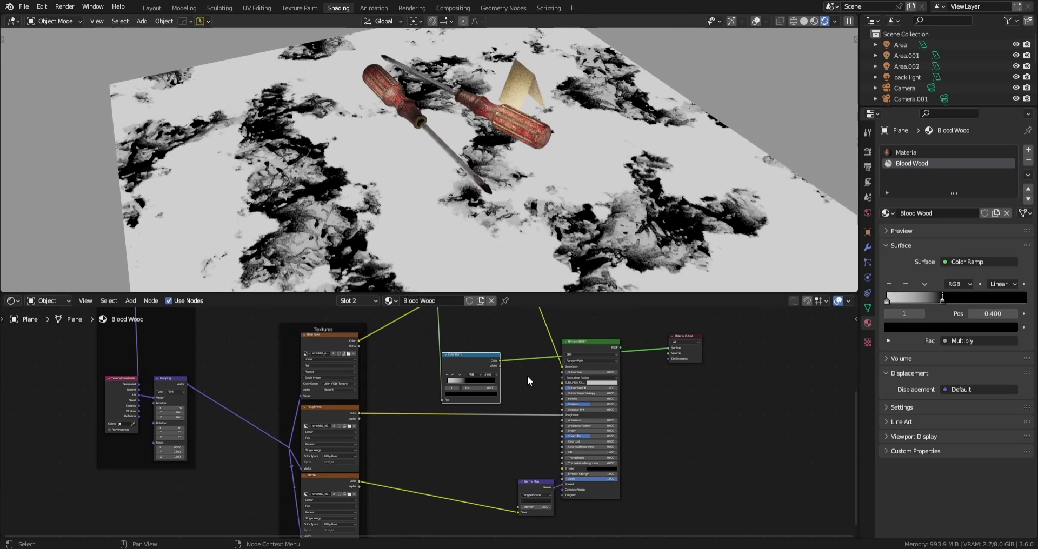
Move the Color Ramp farther from the Principled BSDF and add a Mix node between them, set to the Color data type
middle_click_drag(431, 394, 370, 367)
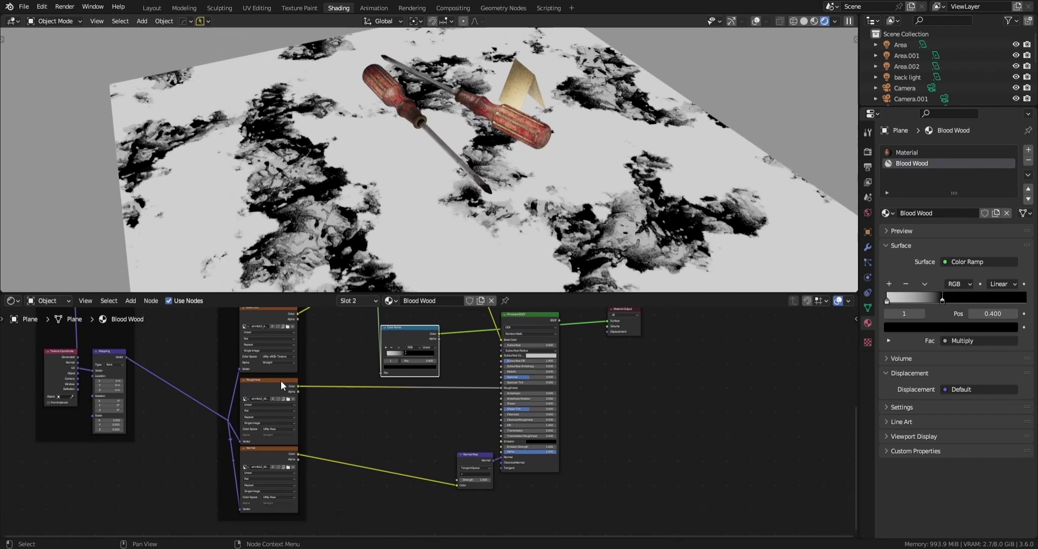
left_click_drag(400, 332, 365, 327)
key("shift+a")
left_click(426, 367)
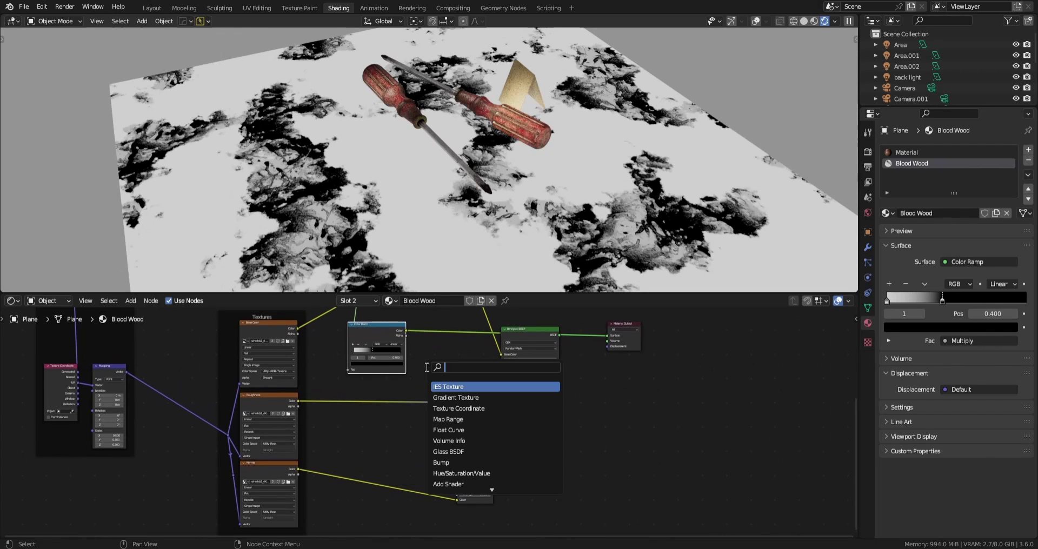
type("mix")
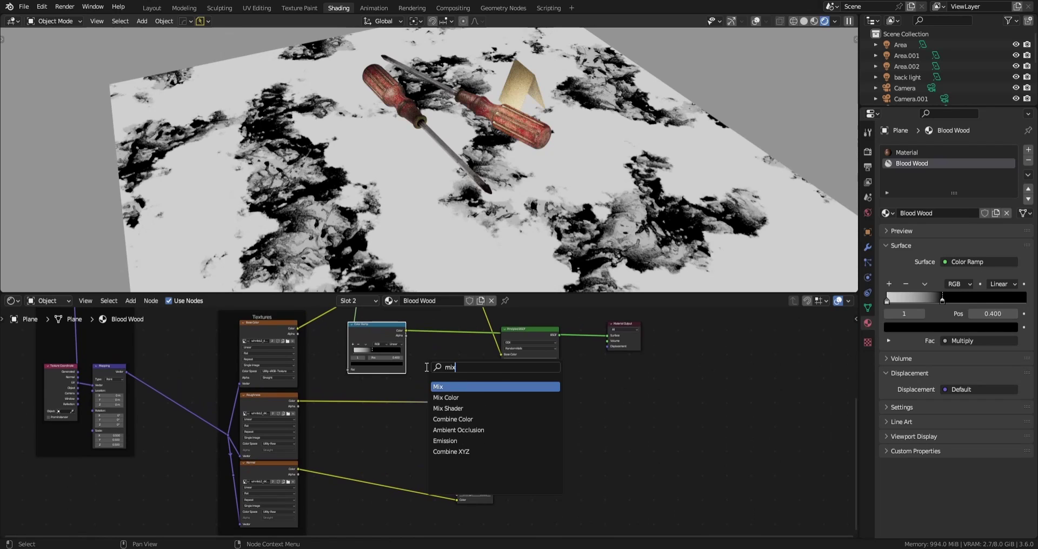
key("Return")
left_click(439, 380)
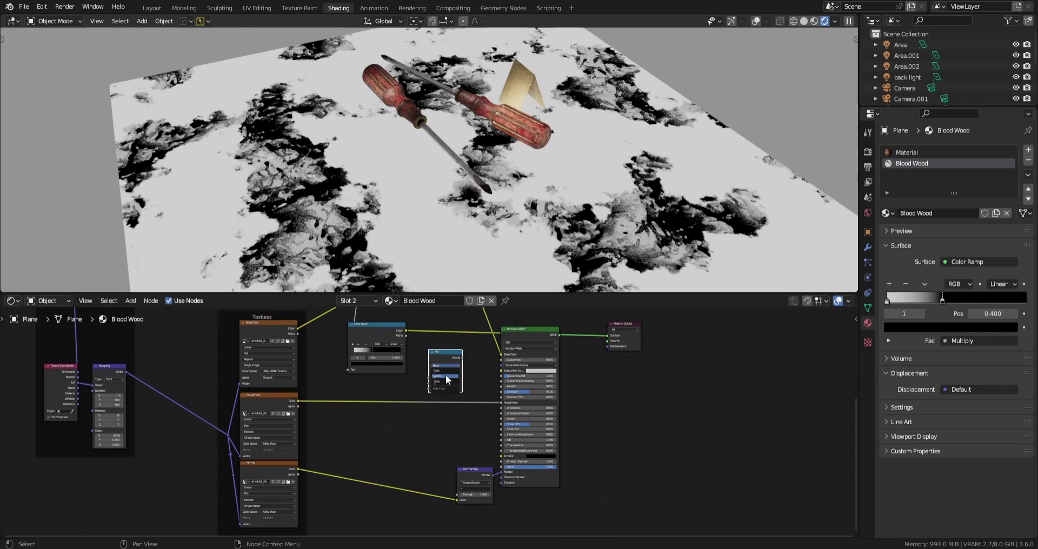
left_click(449, 365)
scroll(461, 360, "up", 2)
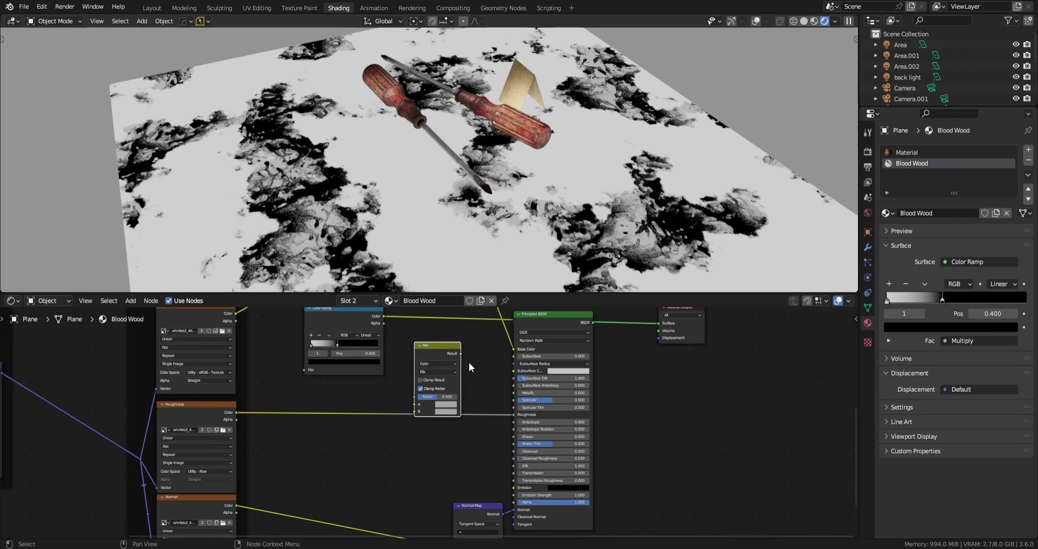
middle_click_drag(471, 359, 459, 372)
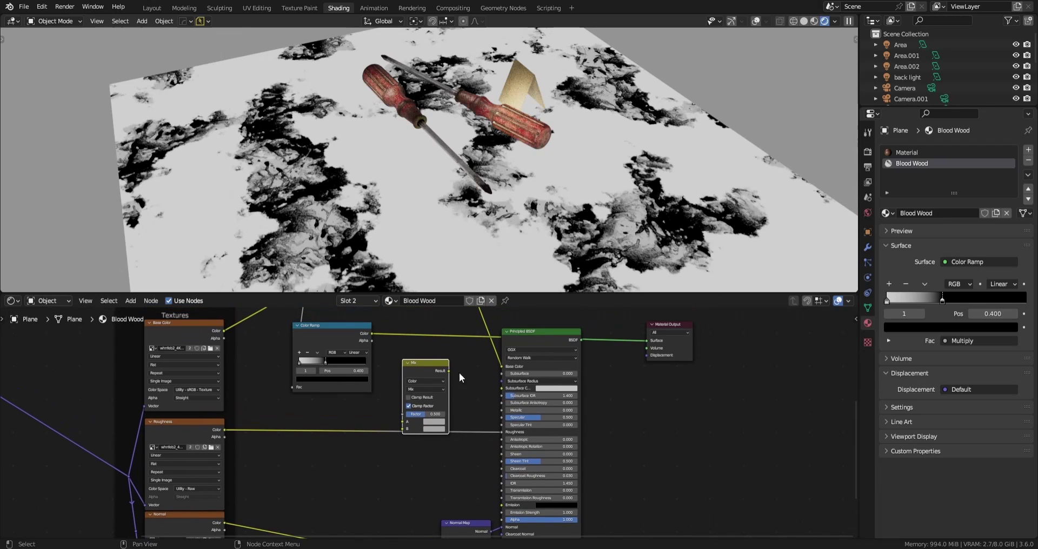
Adjust the spacing of the Color Ramp and Mix nodes and examine the inverted mask up close on the plane
left_click(342, 332)
left_click_drag(342, 332, 337, 342)
left_click_drag(420, 361, 424, 353)
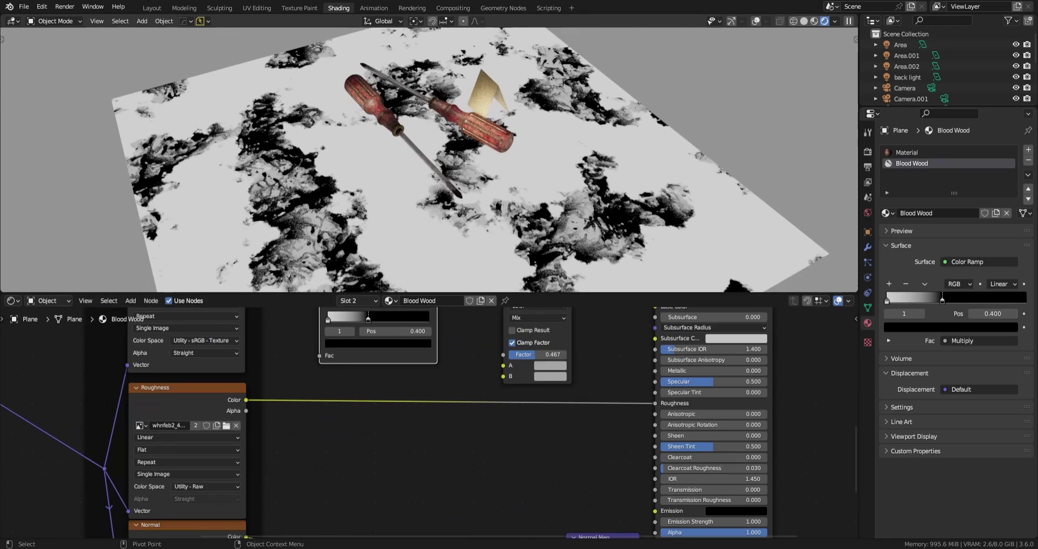
middle_click_drag(530, 420, 337, 488)
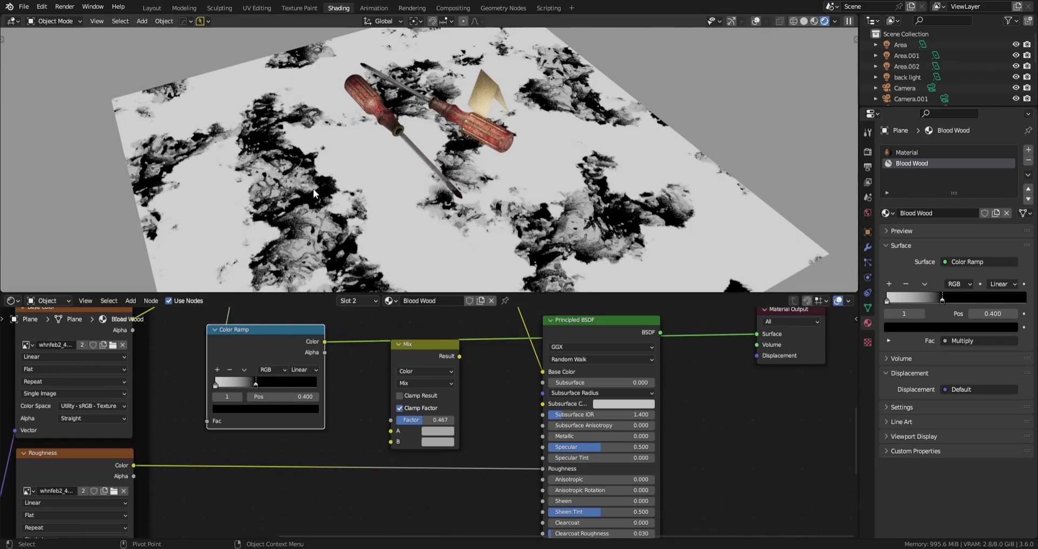
scroll(313, 189, "up", 5)
scroll(379, 395, "down", 2)
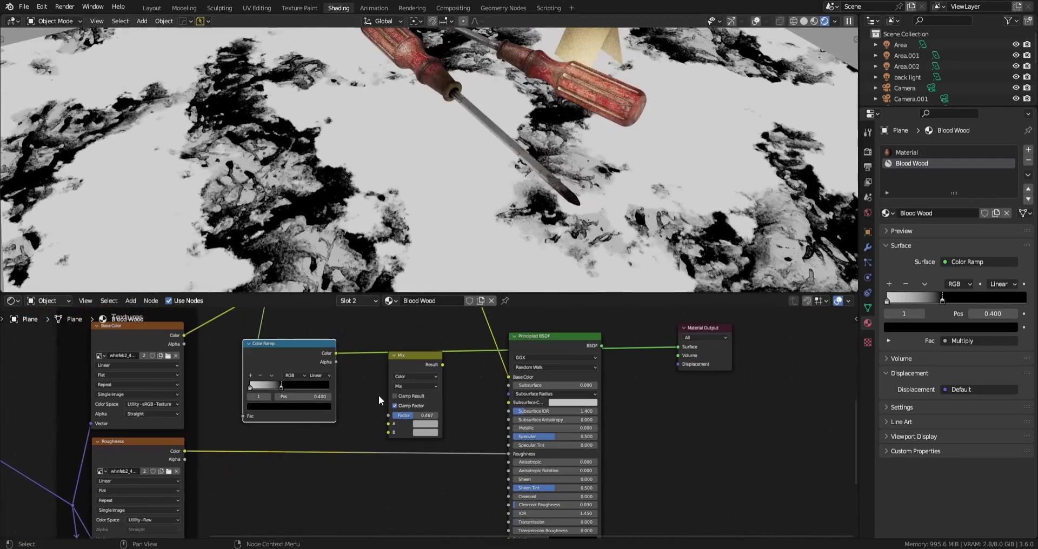
mouse_move(345, 222)
middle_mouse_down()
mouse_move(342, 236)
mouse_move(335, 200)
mouse_move(341, 221)
middle_mouse_up()
scroll(366, 377, "down", 1)
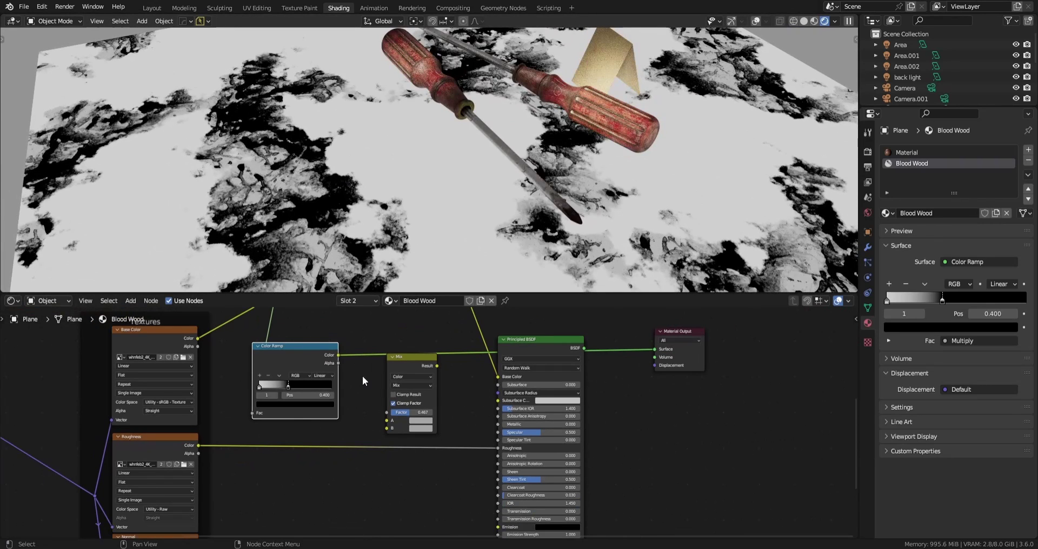
Connect the Color Ramp's Color to the Mix node's B input and the Roughness texture's Color to its A input
left_click_drag(316, 346, 387, 428)
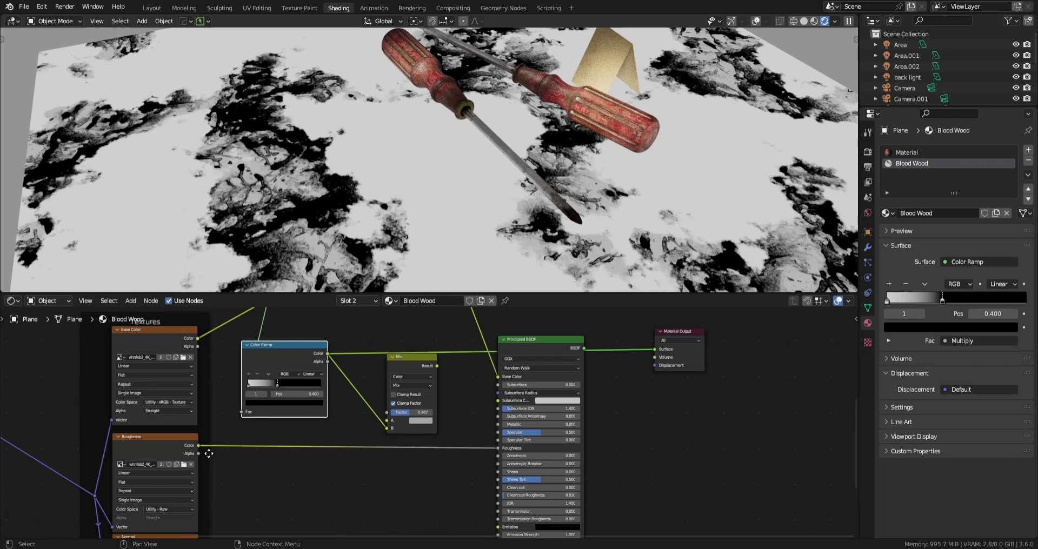
left_click_drag(199, 445, 414, 423)
scroll(449, 424, "up", 2)
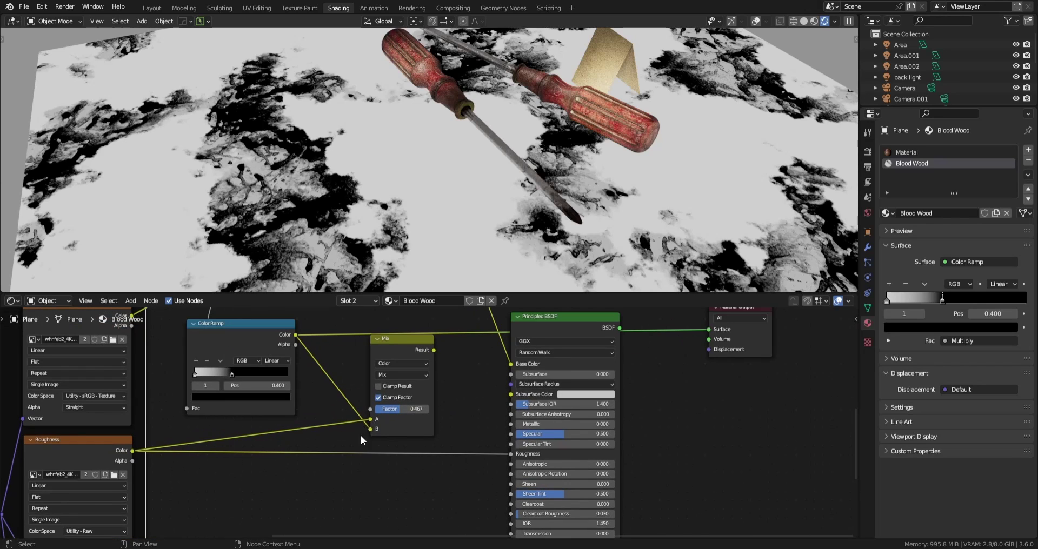
Set the Mix node's Factor to 0.608
scroll(463, 381, "down", 1)
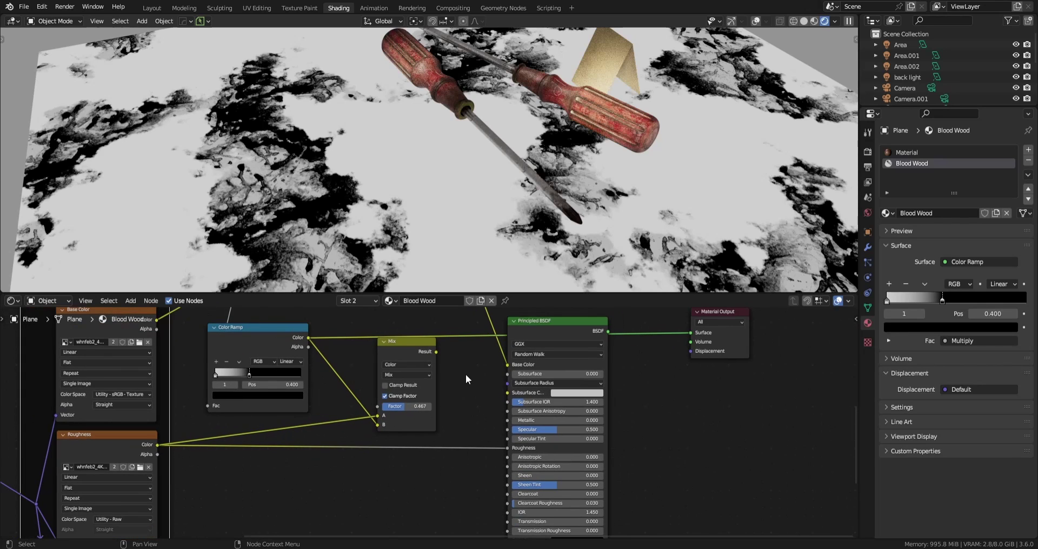
scroll(430, 389, "up", 2)
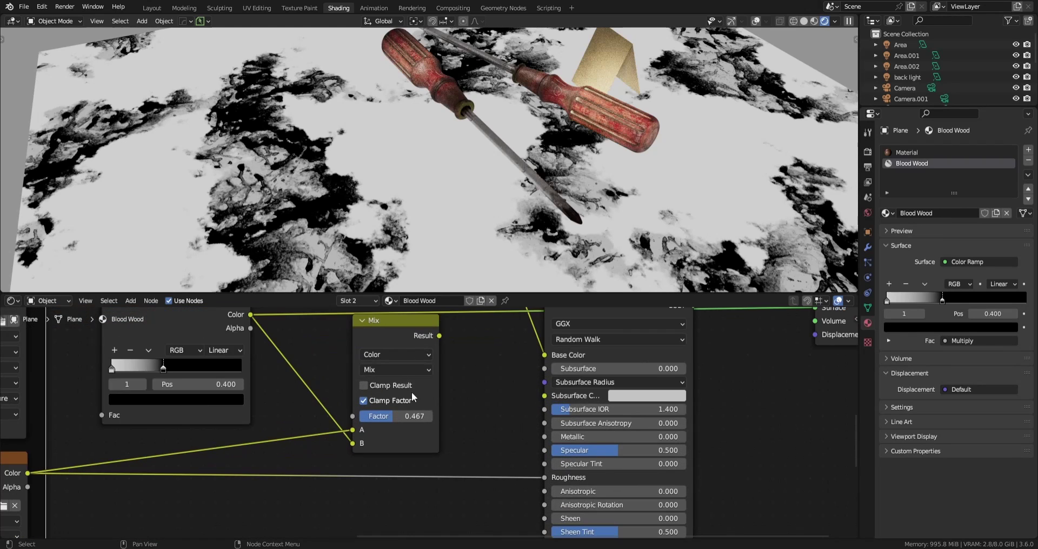
mouse_move(396, 417)
left_mouse_down()
mouse_move(433, 416)
mouse_move(404, 416)
left_mouse_up()
middle_click_drag(312, 415, 390, 390)
scroll(389, 390, "down", 3)
middle_click_drag(295, 466, 328, 448)
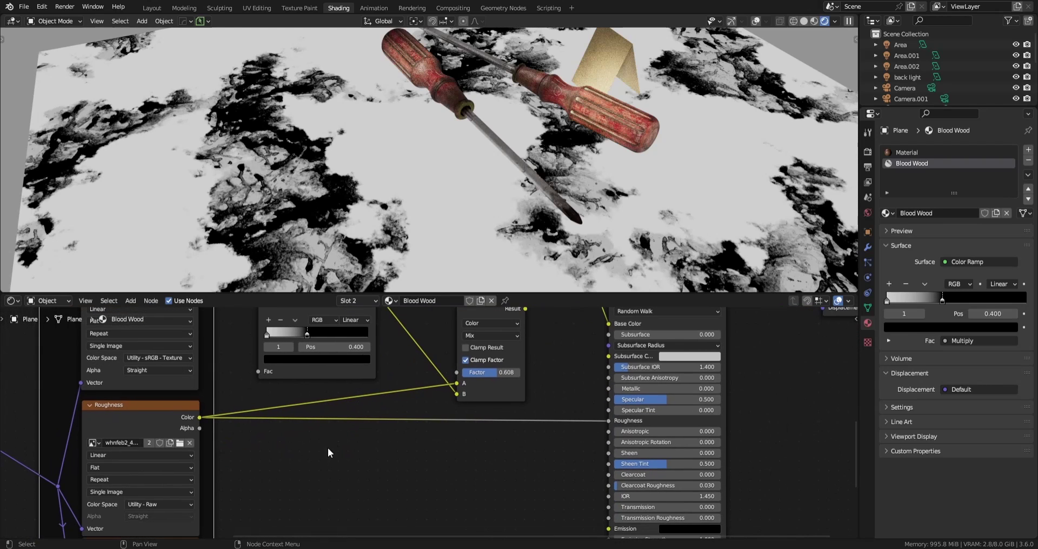
Preview the Roughness texture on the plane and examine its wood grain up close
left_click(161, 411, "ctrl+shift")
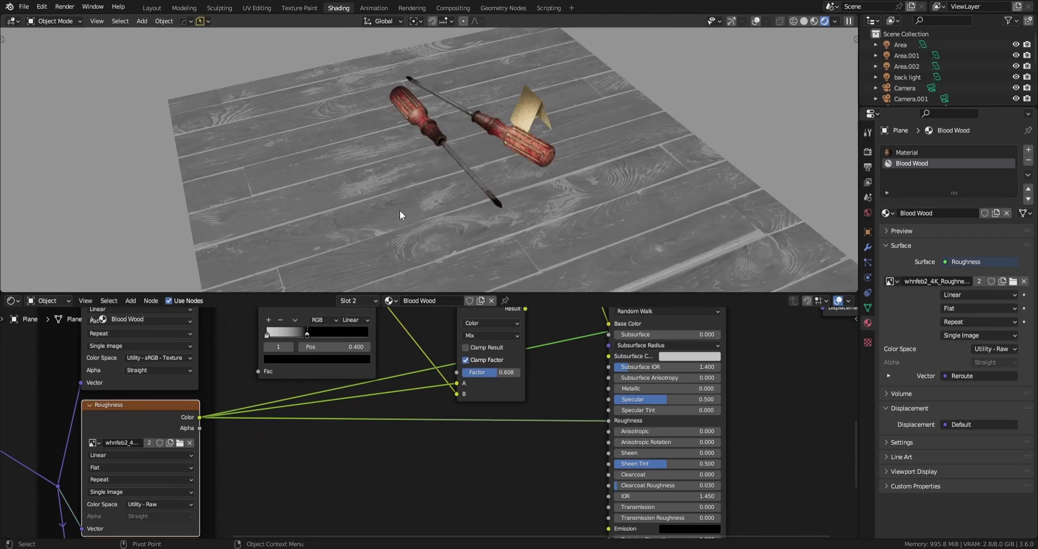
middle_click_drag(386, 382, 341, 457)
middle_click_drag(452, 466, 449, 435)
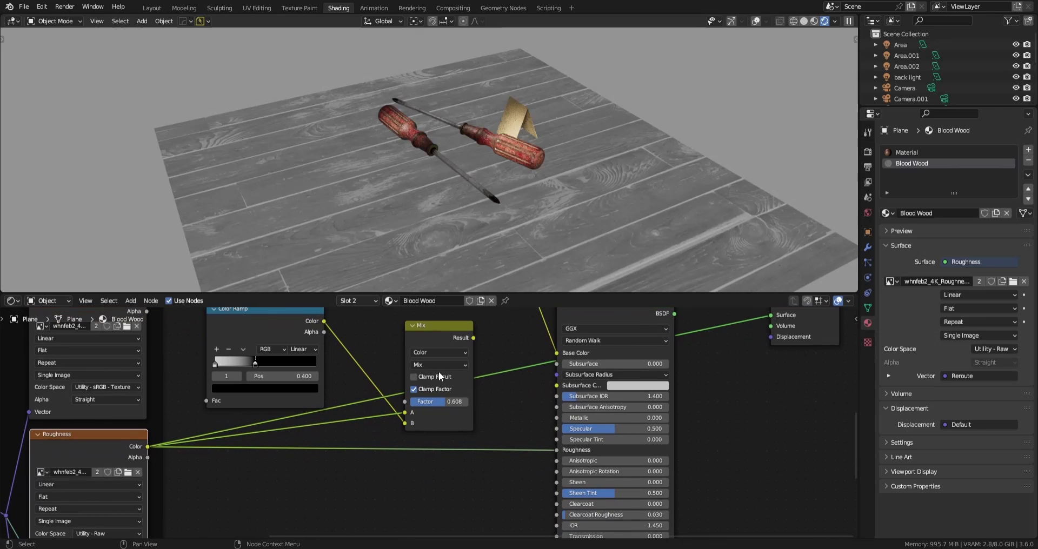
scroll(374, 246, "up", 1)
middle_click_drag(374, 247, 415, 200, "shift")
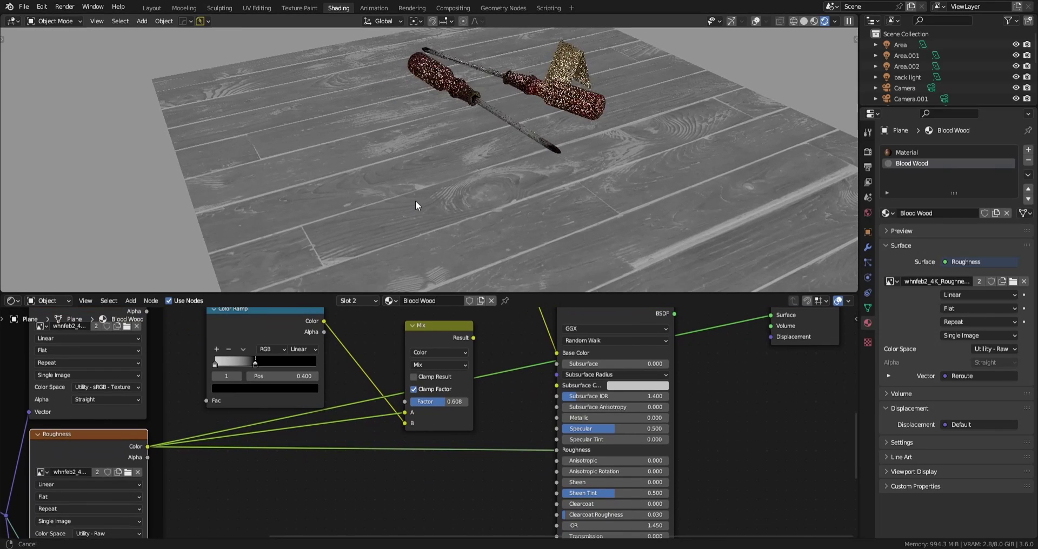
left_click(90, 440, "ctrl+shift")
left_click(122, 437, "ctrl+shift")
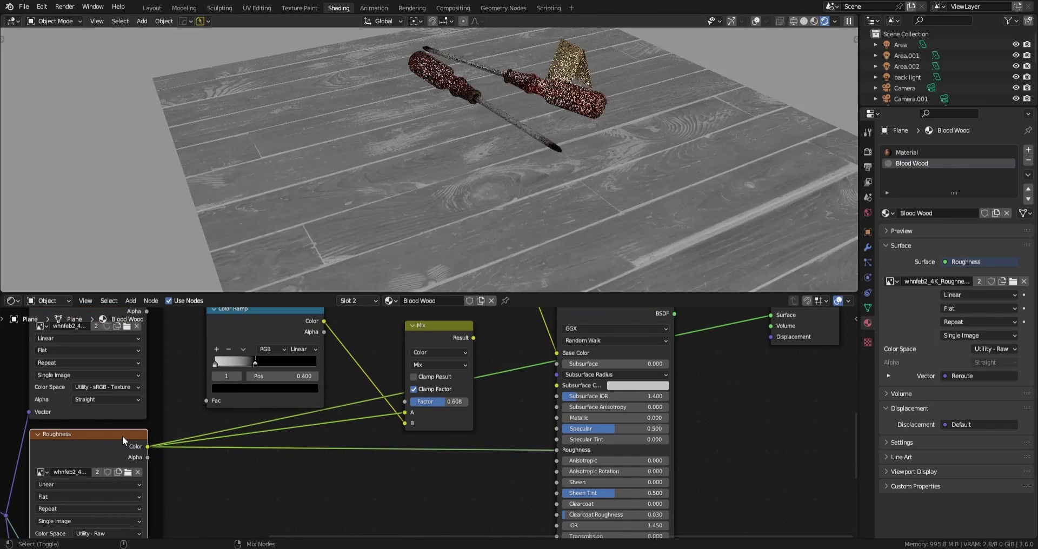
scroll(403, 233, "up", 8)
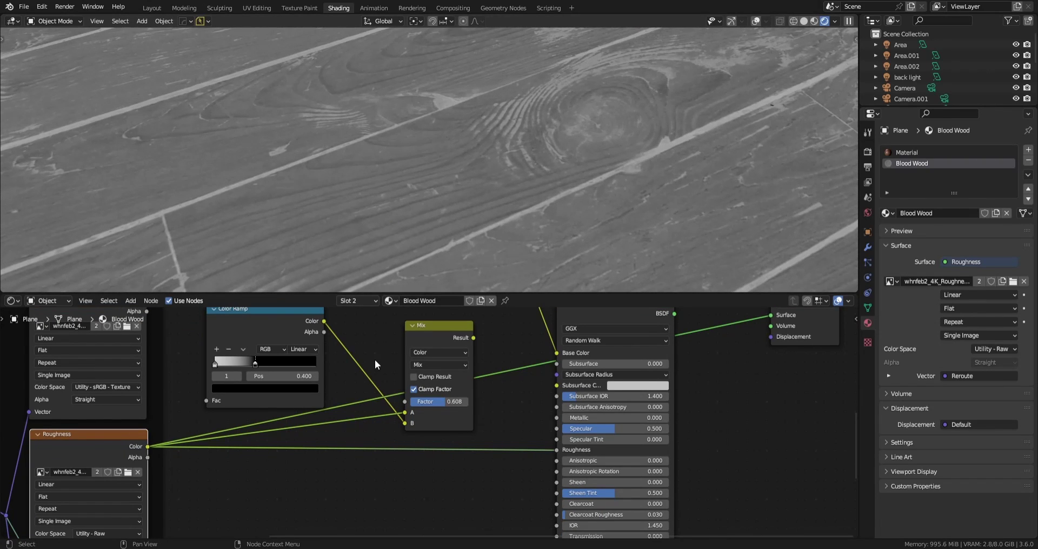
scroll(378, 362, "up", 2)
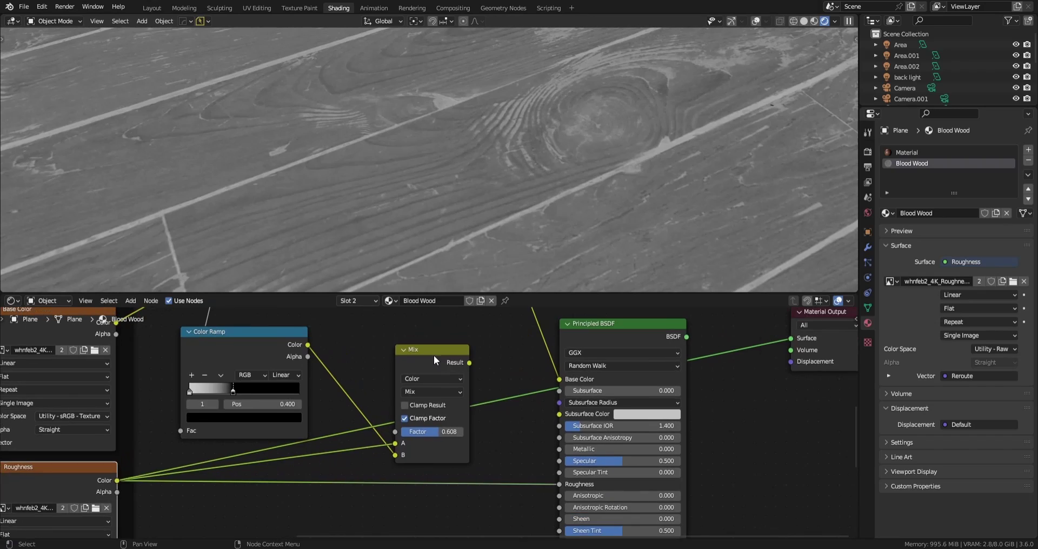
scroll(434, 355, "down", 1)
Preview the Mix result, compare it with the plain Roughness texture, and examine the blended areas across the plane
left_click(431, 349, "ctrl+shift")
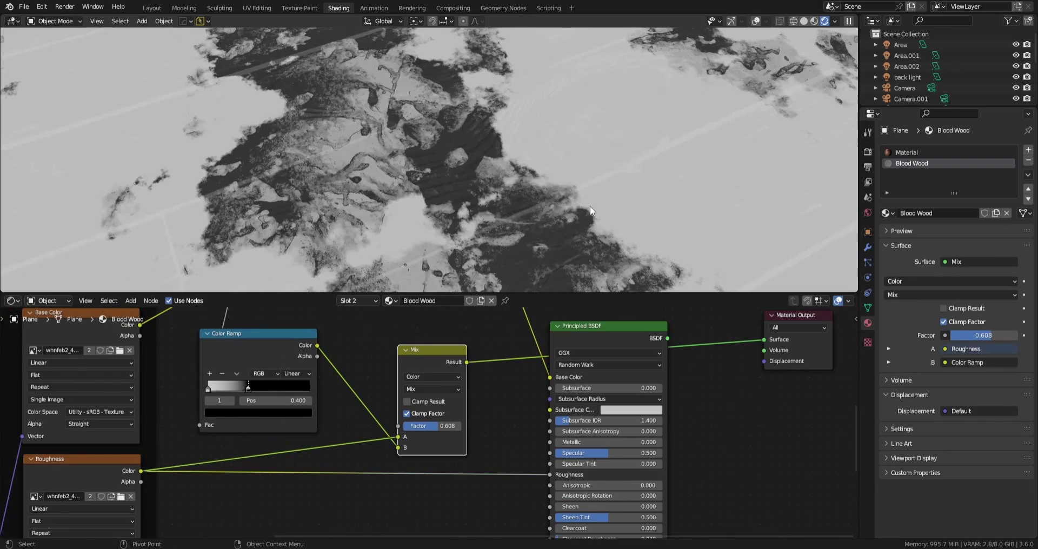
scroll(610, 189, "down", 2)
middle_click_drag(637, 168, 467, 186, "shift")
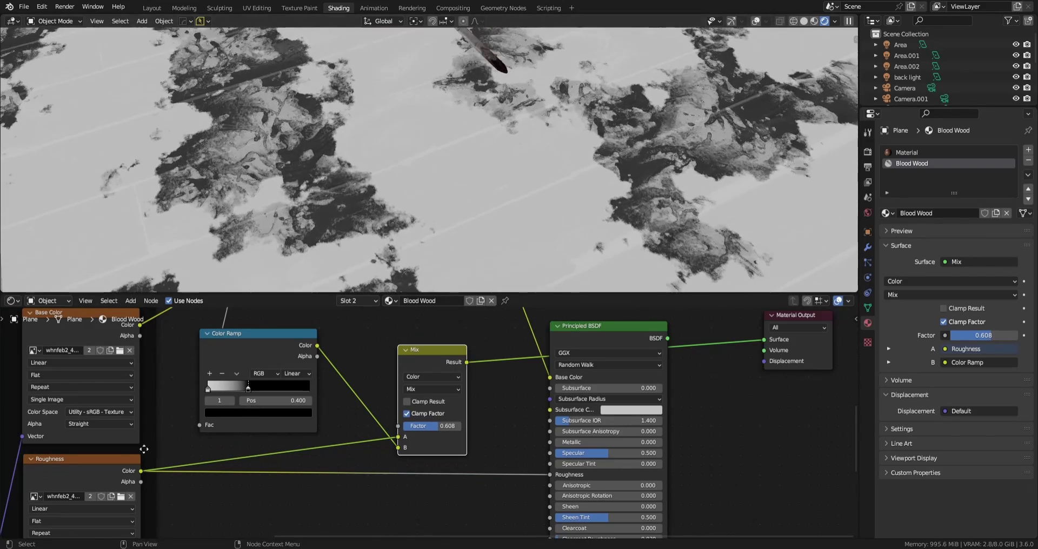
left_click(128, 468, "ctrl+shift")
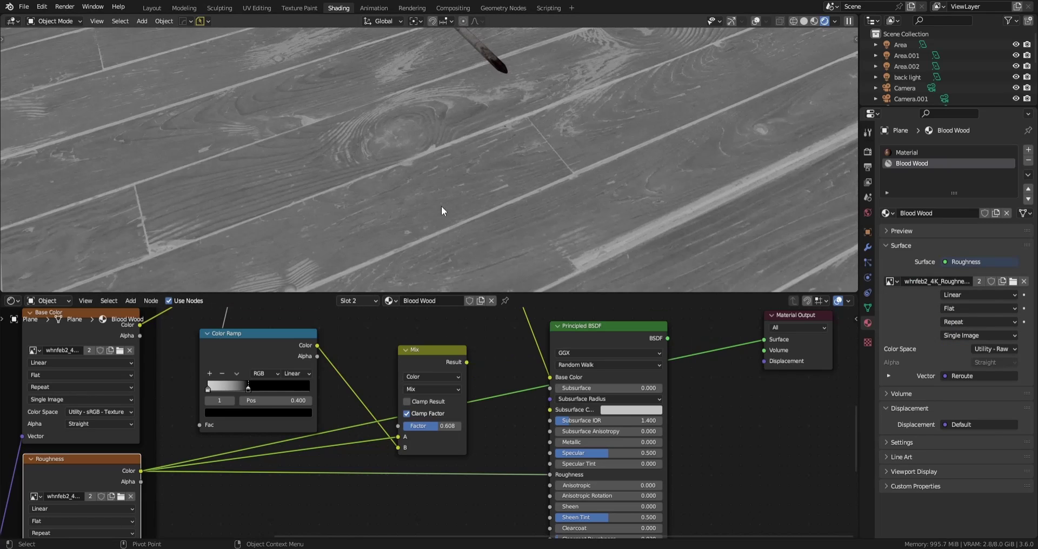
left_click(424, 352, "ctrl+shift")
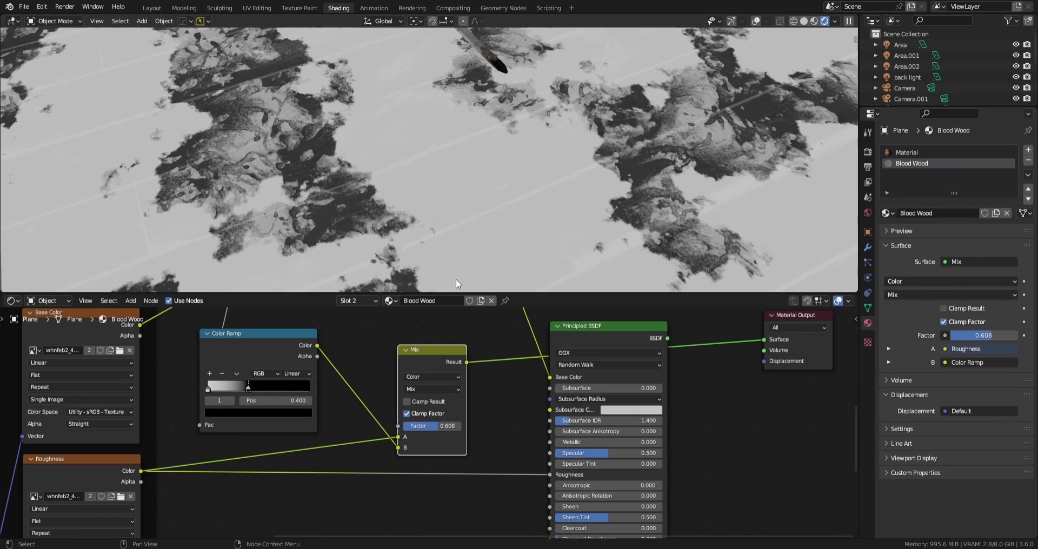
middle_click_drag(505, 195, 468, 175)
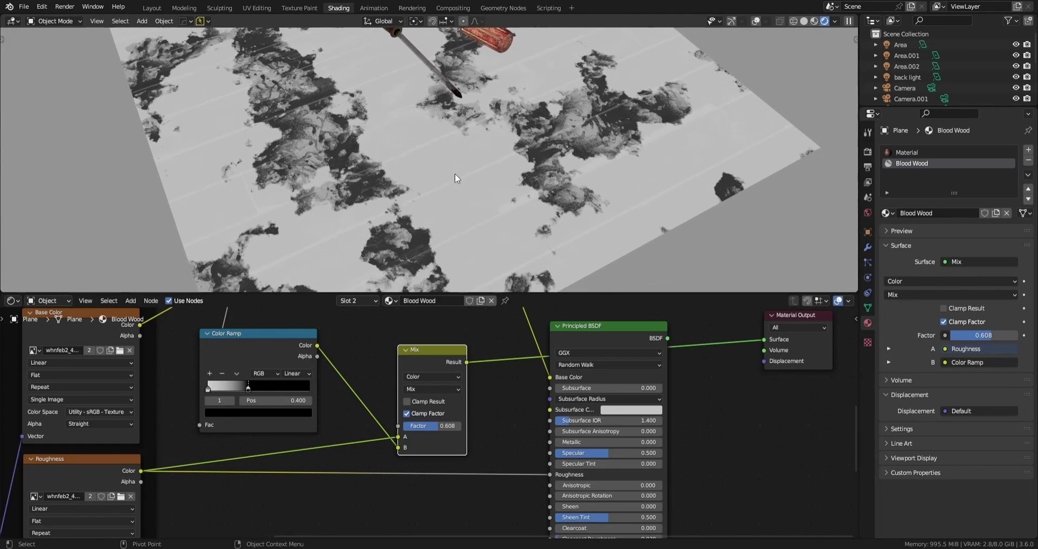
scroll(450, 171, "up", 3)
middle_click_drag(450, 171, 444, 200)
scroll(430, 207, "down", 3)
scroll(437, 210, "up", 2)
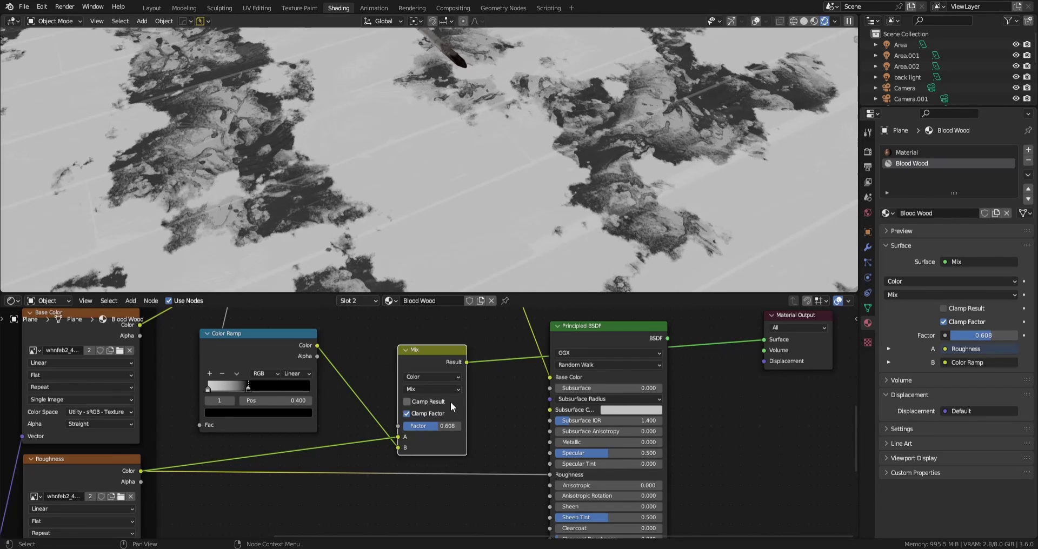
Change the Mix node's blending mode to Multiply and compare its result with the plain Roughness texture
left_click(459, 389)
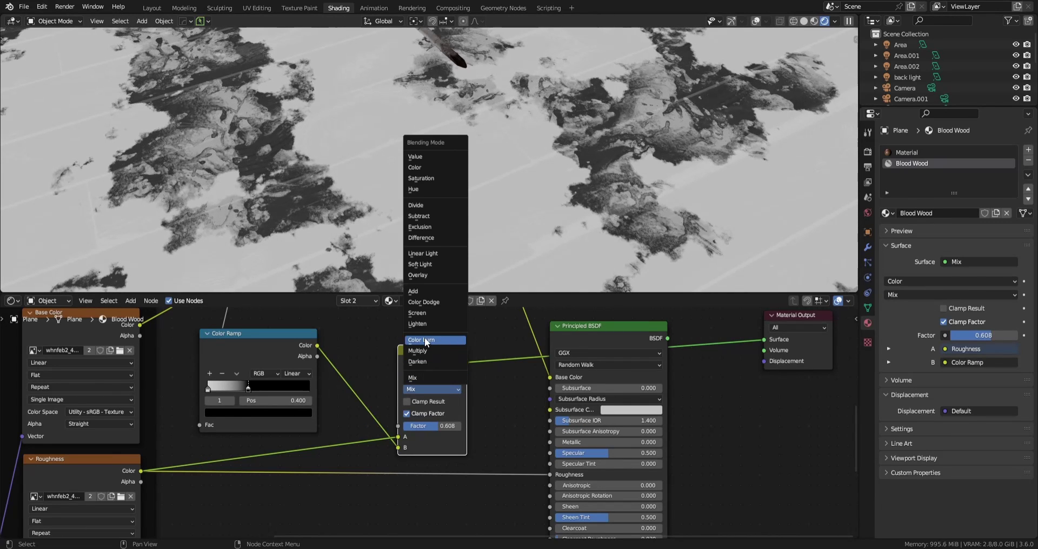
left_click(437, 352)
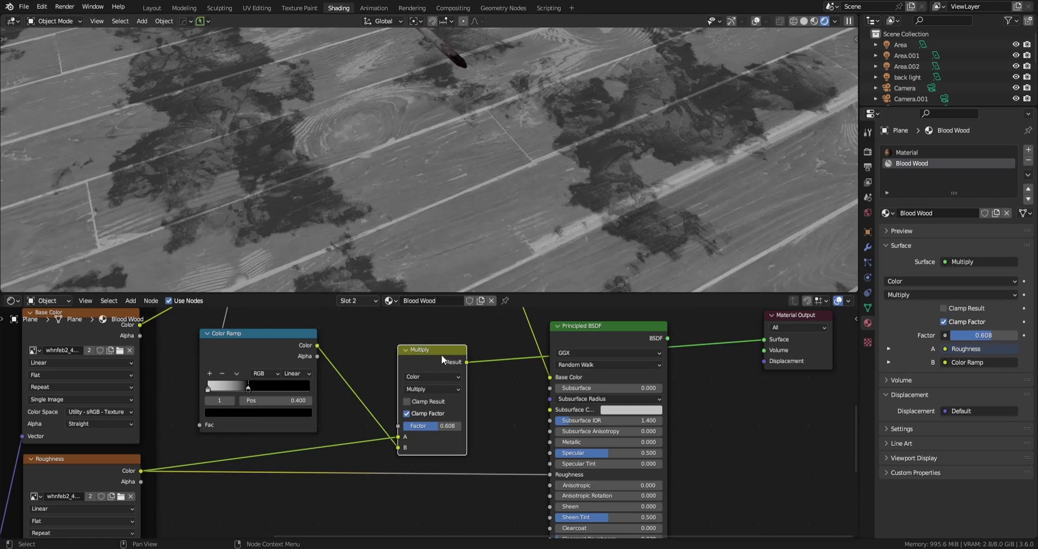
left_click(89, 466, "ctrl+shift")
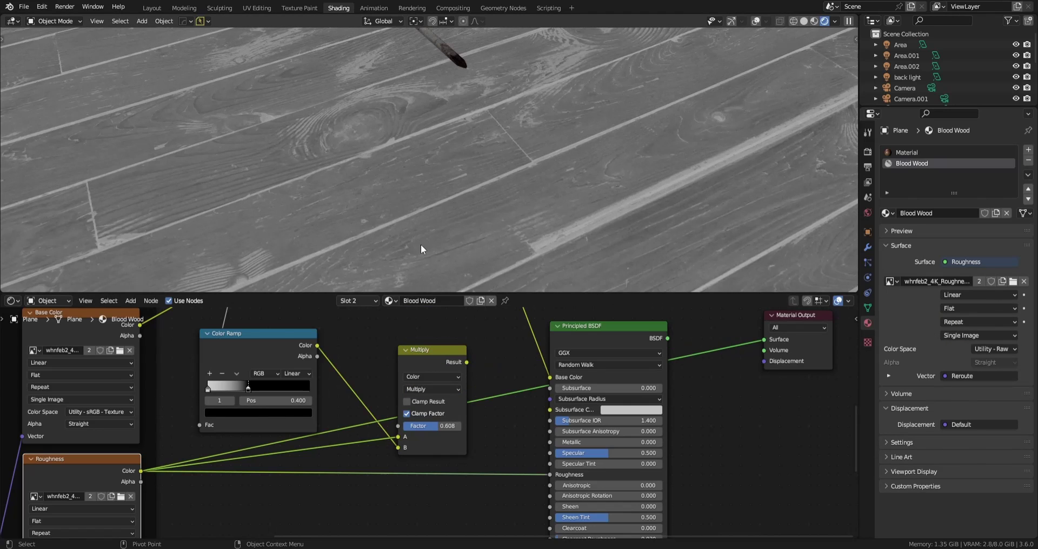
left_click(440, 349, "ctrl+shift")
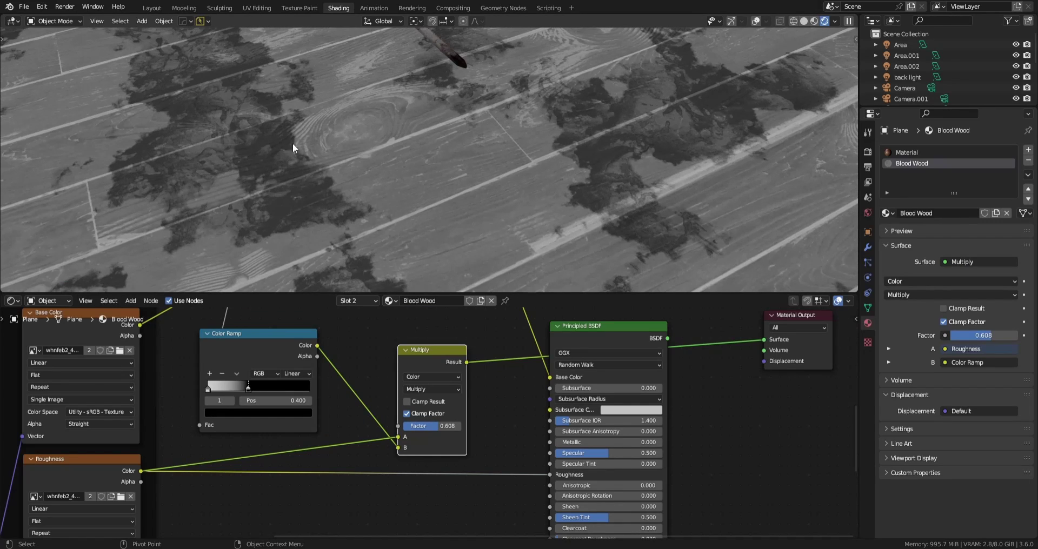
Connect the Multiply node's Result to the Principled BSDF's Roughness, tidy the node's placement, and reconnect the shader to the Material Output
left_click_drag(430, 351, 376, 337)
middle_click_drag(447, 405, 456, 396)
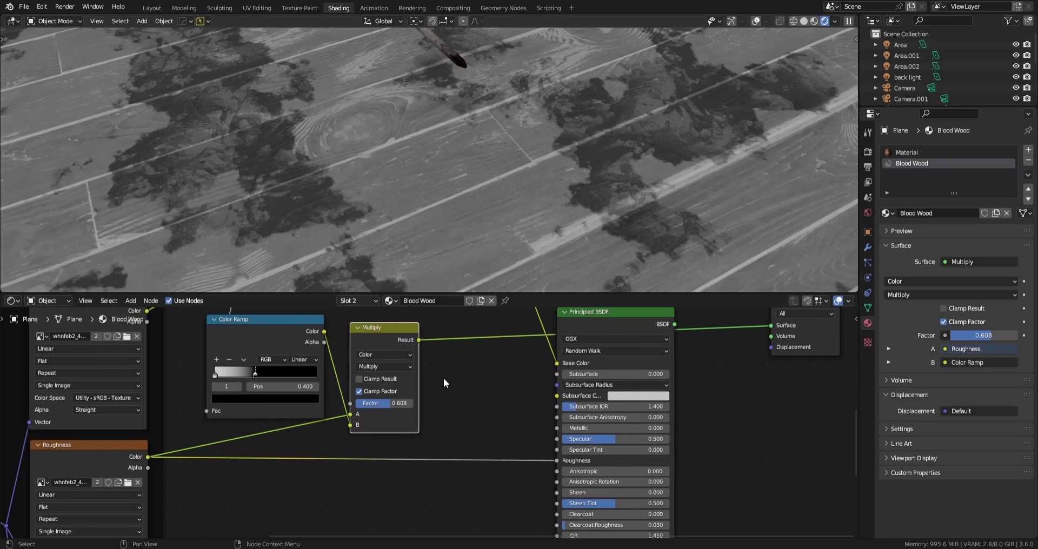
scroll(444, 378, "down", 2)
middle_click_drag(456, 375, 340, 401)
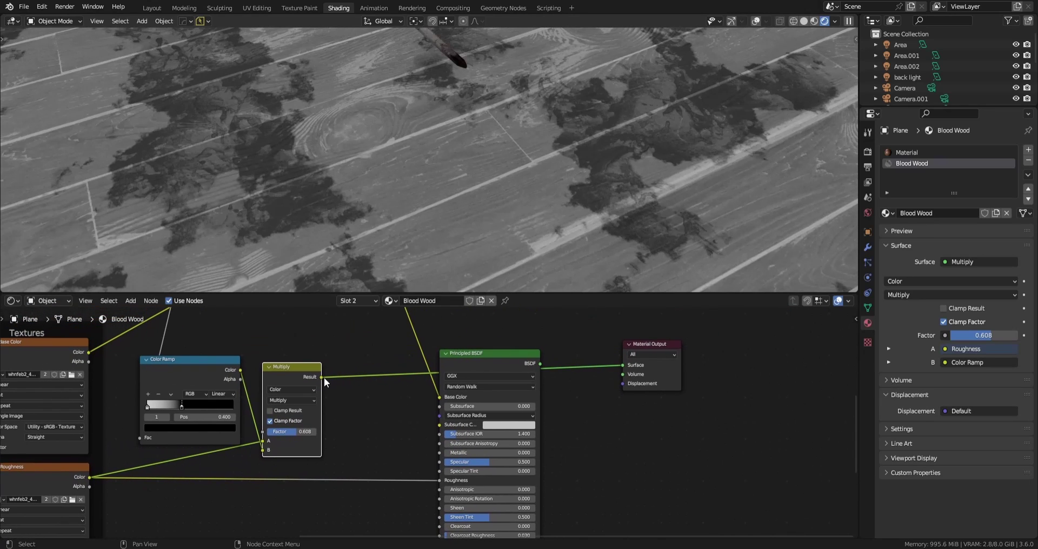
left_click_drag(322, 377, 439, 480)
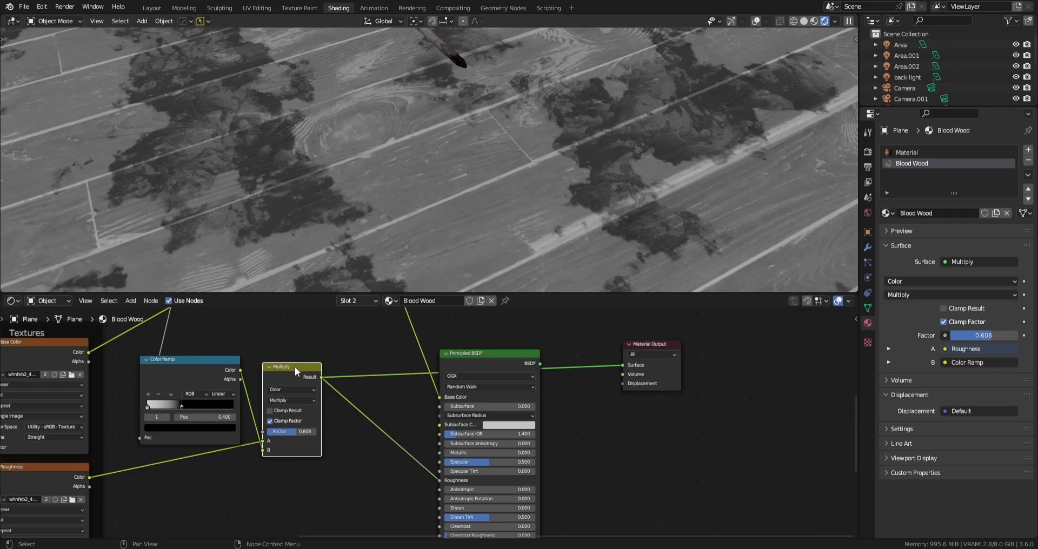
left_click_drag(296, 371, 322, 411)
left_click(486, 356, "ctrl+shift")
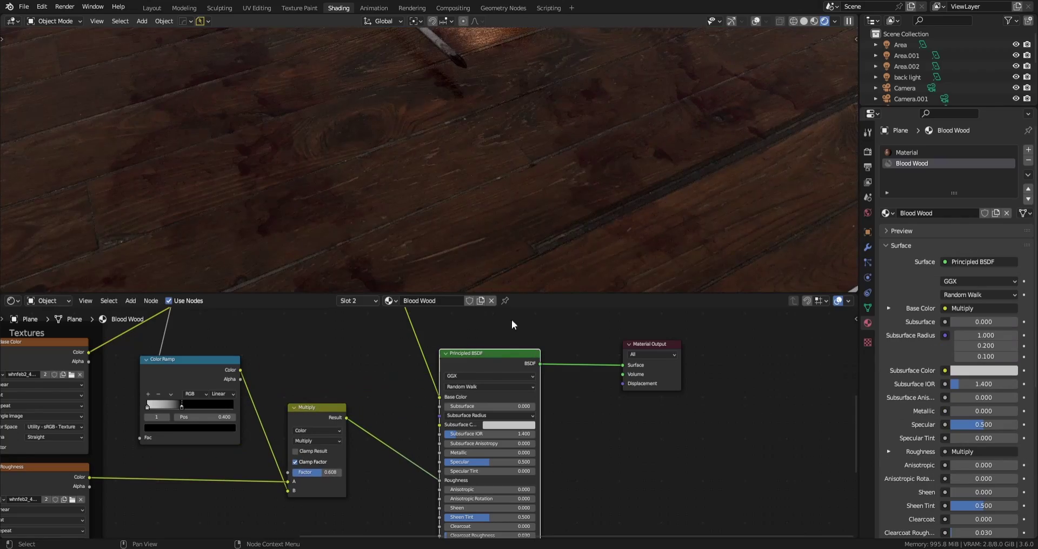
Lighten the Color Ramp's black stop at position 0.400 to a grey with a Value of 0.199
scroll(534, 167, "down", 4)
middle_click_drag(534, 167, 475, 166)
scroll(466, 130, "up", 4)
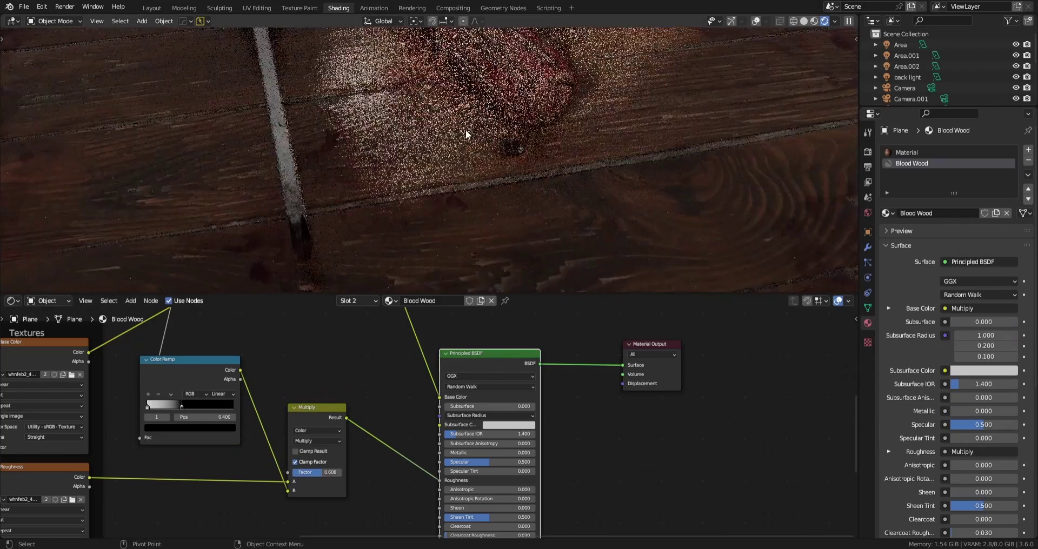
middle_click_drag(465, 130, 505, 103)
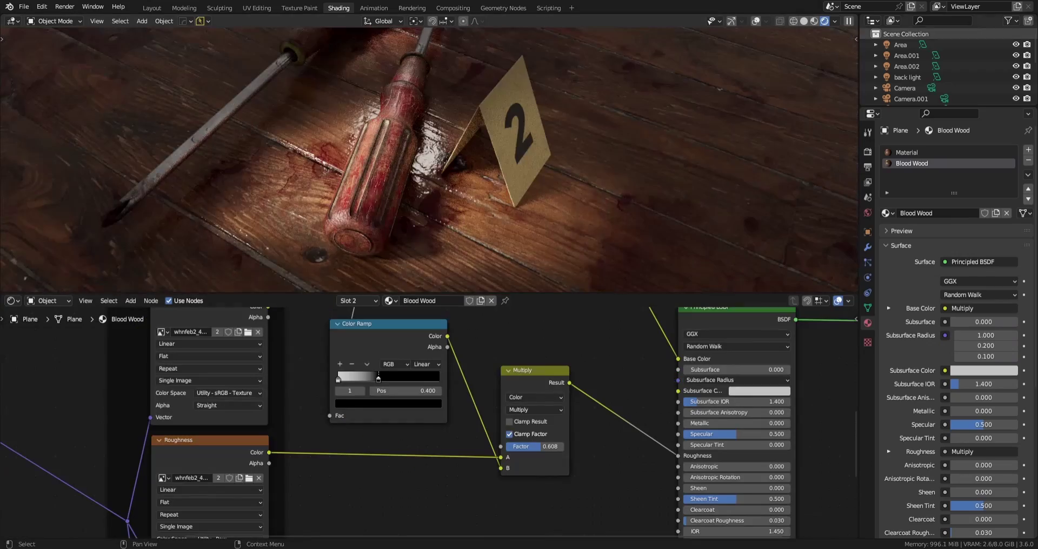
mouse_move(546, 196)
middle_mouse_down()
mouse_move(495, 173)
mouse_move(524, 192)
mouse_move(505, 173)
mouse_move(520, 187)
mouse_move(506, 185)
middle_mouse_up()
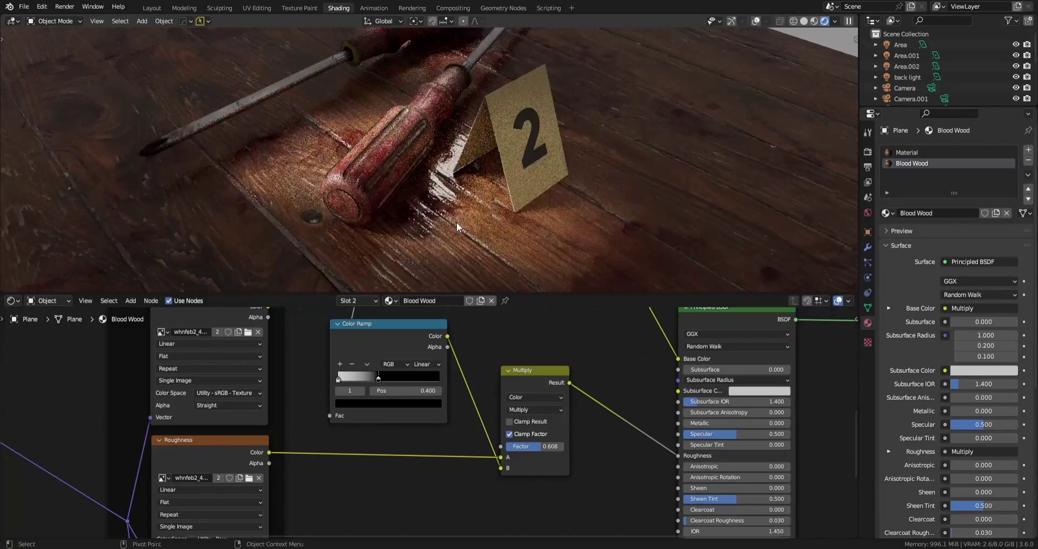
mouse_move(456, 222)
middle_mouse_down()
mouse_move(443, 207)
mouse_move(472, 177)
mouse_move(485, 209)
mouse_move(468, 220)
middle_mouse_up()
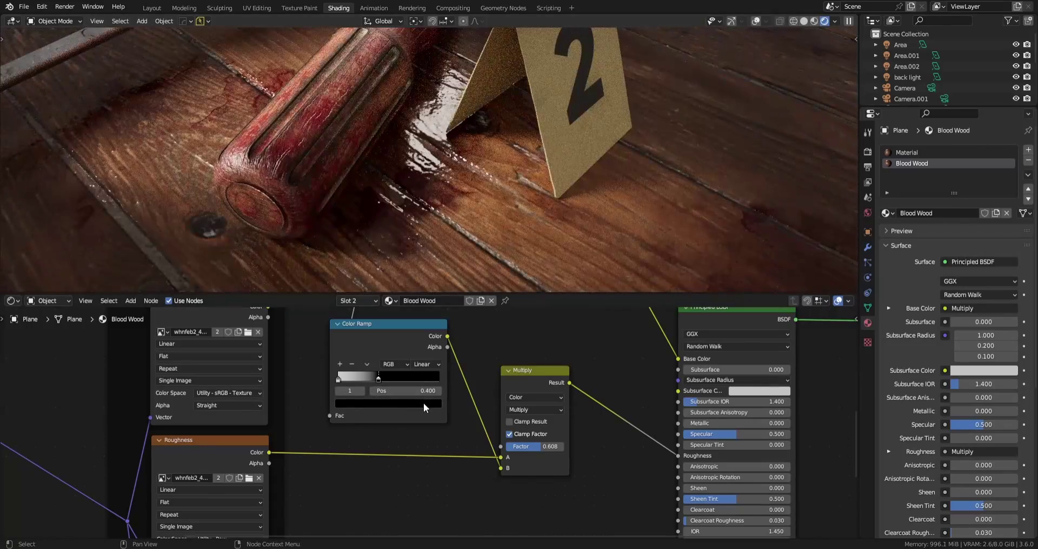
left_click(423, 404)
left_click_drag(422, 332, 420, 292)
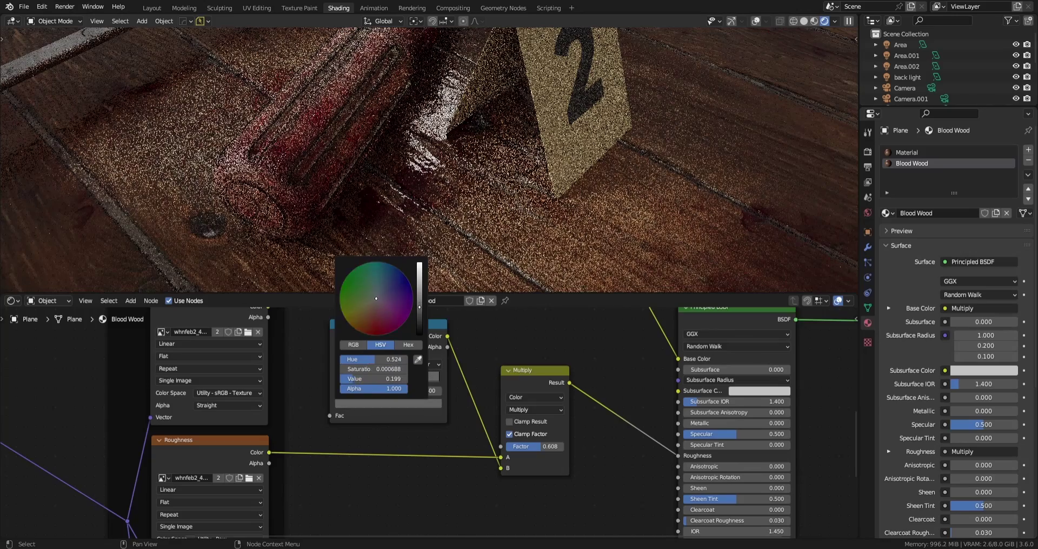
middle_click_drag(452, 205, 454, 183)
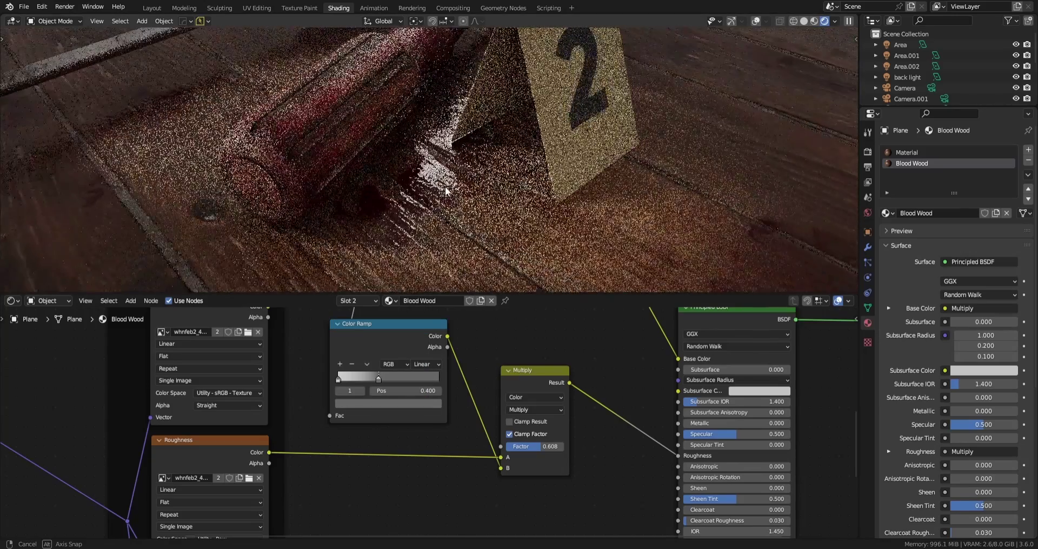
Preview the Multiply result, return to the Principled BSDF output, and check the bloody wood through the camera
left_click(530, 370, "ctrl+shift")
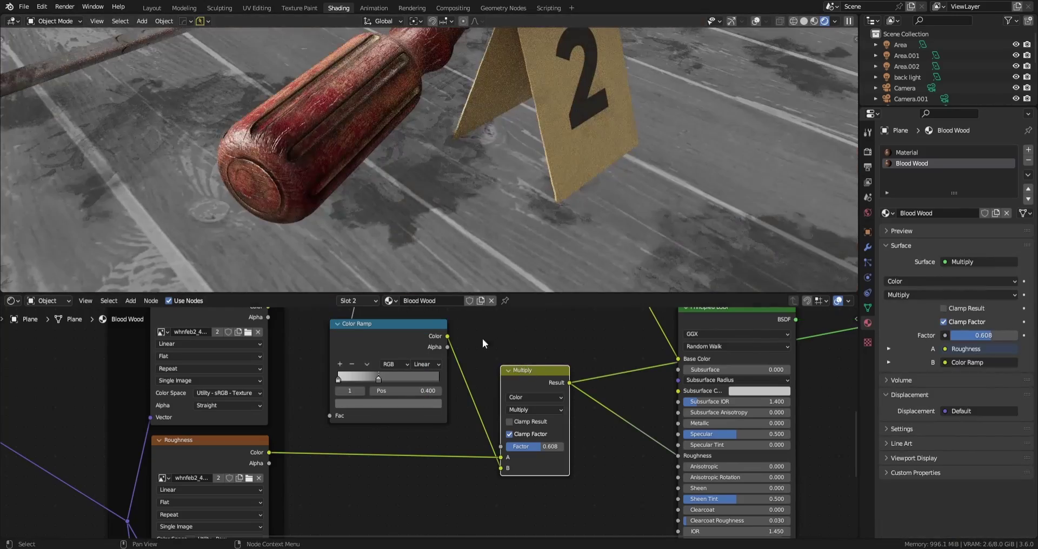
middle_click_drag(635, 337, 544, 348)
left_click(622, 320, "ctrl+shift")
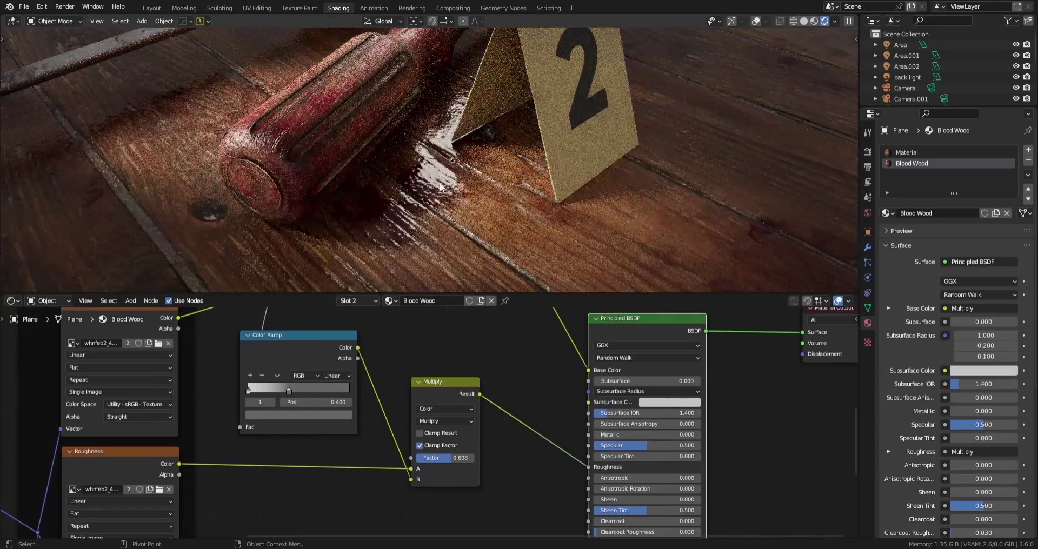
mouse_move(487, 189)
middle_mouse_down()
mouse_move(459, 172)
mouse_move(471, 173)
mouse_move(418, 171)
mouse_move(407, 144)
mouse_move(430, 150)
mouse_move(433, 173)
middle_mouse_up()
key("KP_0")
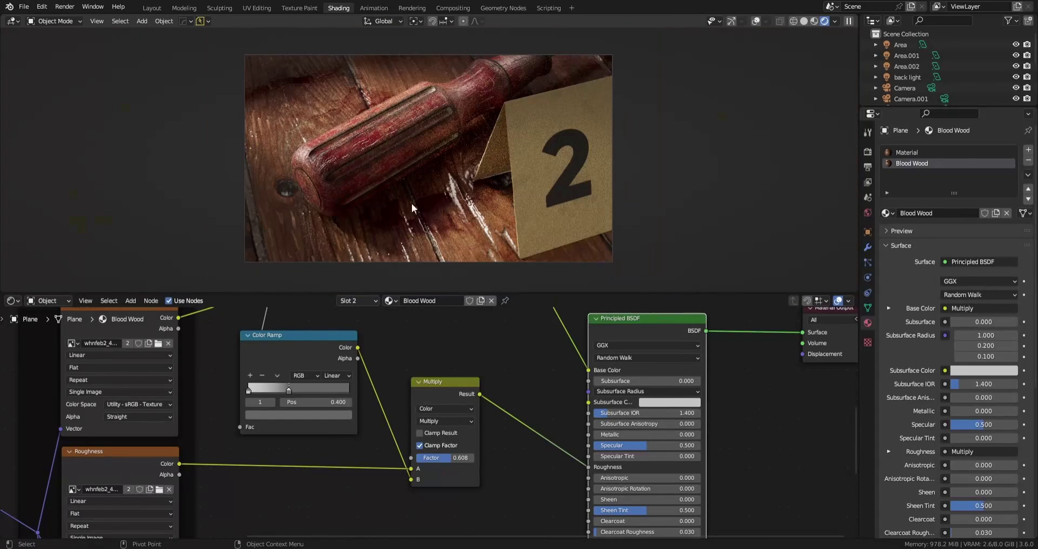
Switch to the World shader and set its Emission Strength to 1.5
left_click(53, 303)
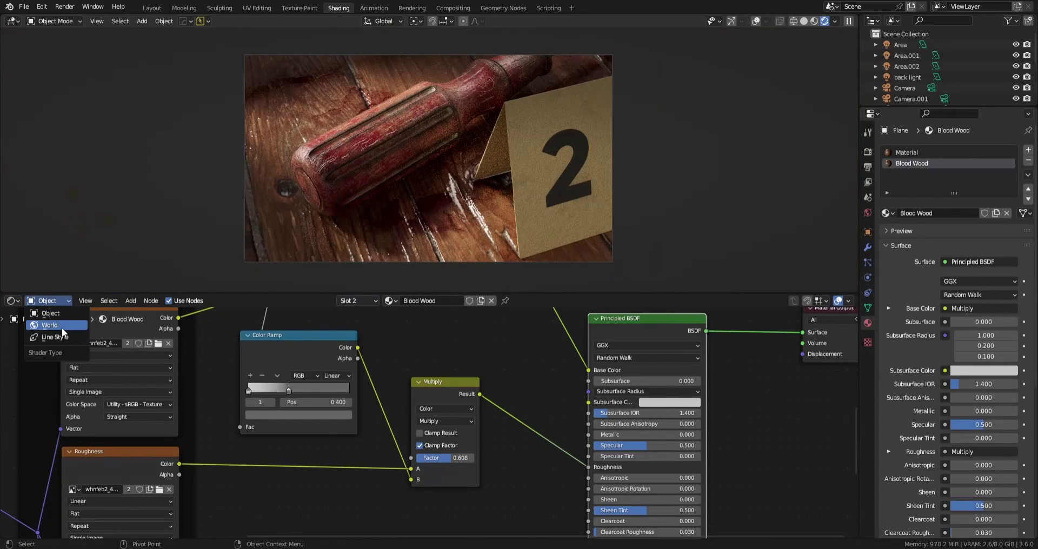
left_click(61, 326)
key("Home")
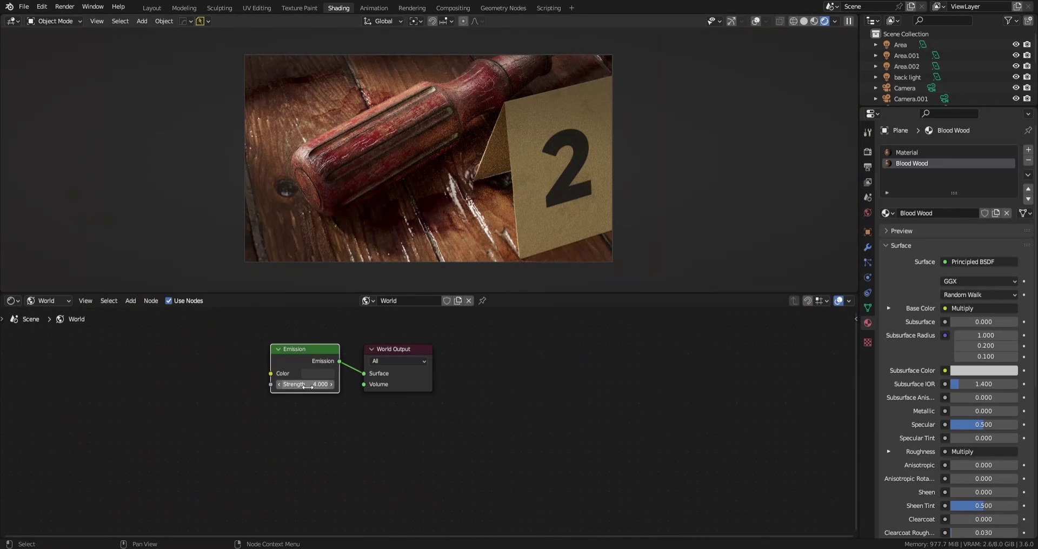
double_click(305, 385)
type("1.5")
key("Return")
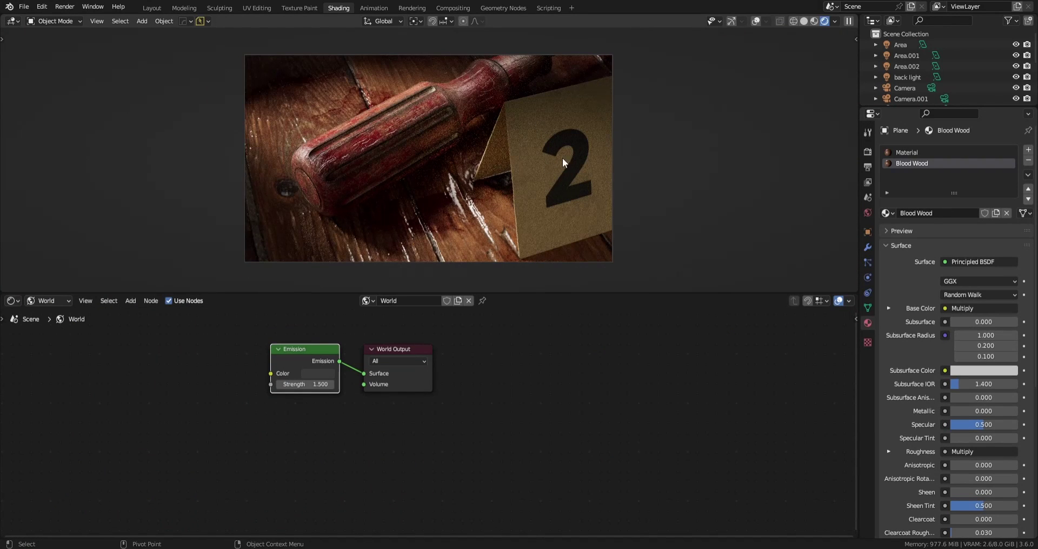
middle_click_drag(470, 168, 491, 172, "shift")
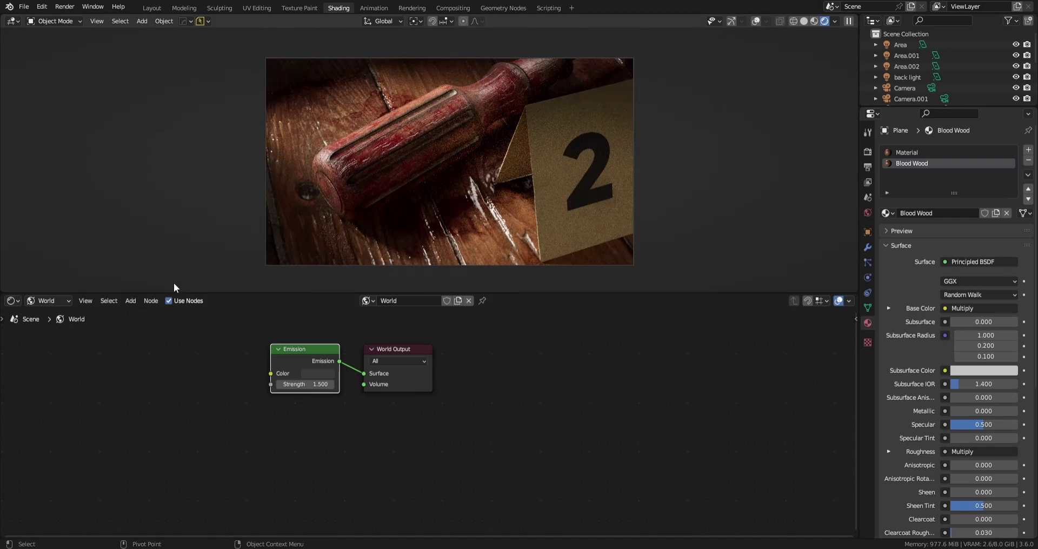